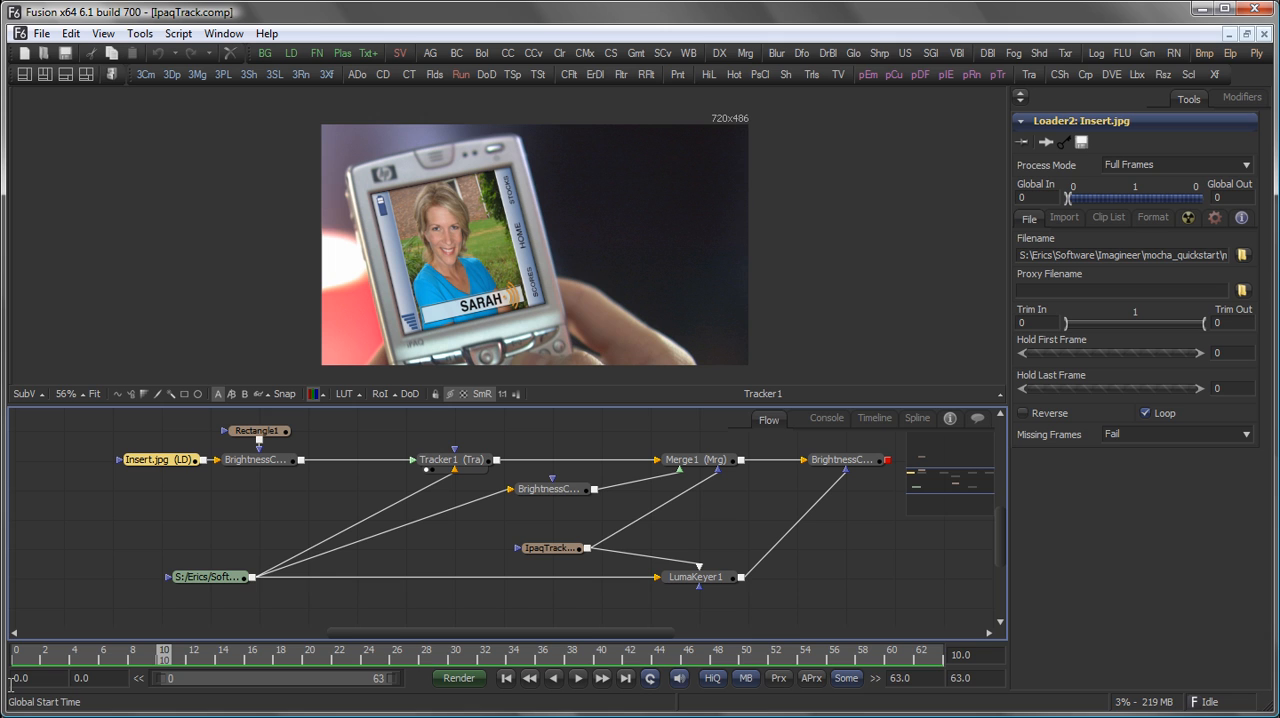
# Compare the insert image with the final composite by viewing Insert.jpg and the last BrightnessContrast node at frame 4.
pyautogui.click(859, 514)
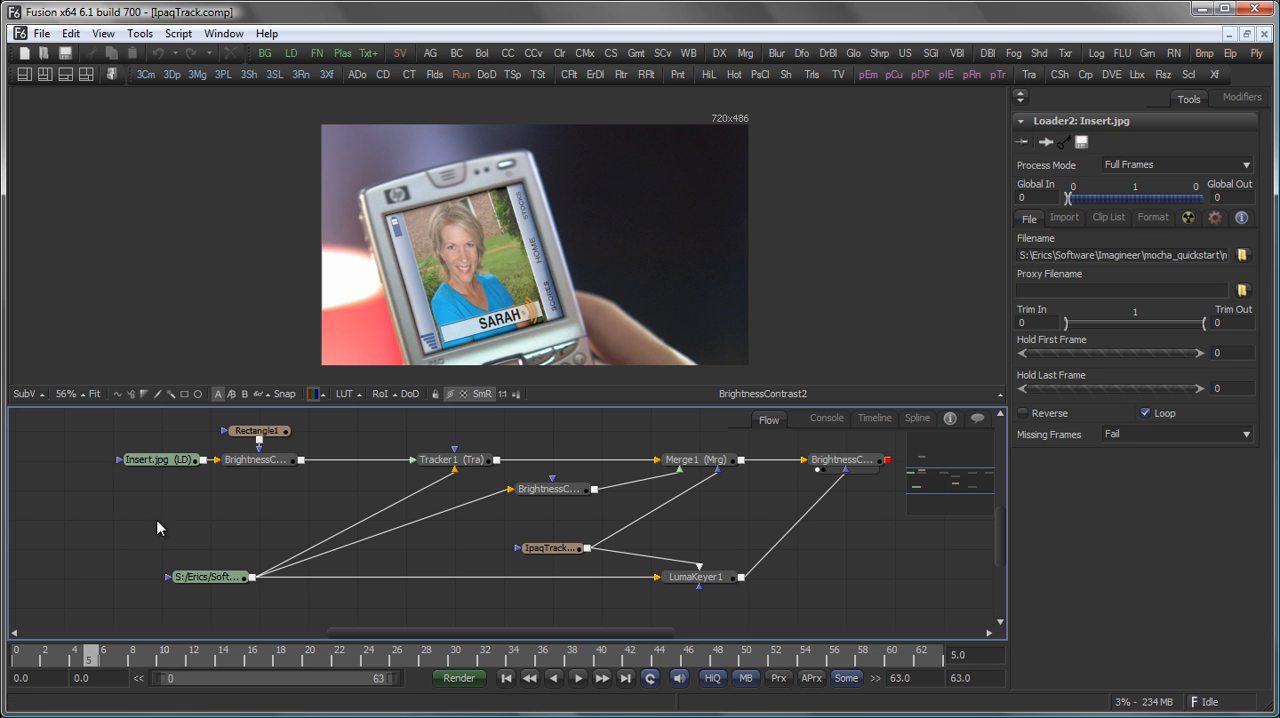
pyautogui.click(200, 577)
pyautogui.moveTo(318, 291); pyautogui.dragTo(316, 292)
pyautogui.moveTo(91, 652)
pyautogui.mouseDown()
pyautogui.moveTo(166, 652)
pyautogui.moveTo(28, 650)
pyautogui.moveTo(163, 652)
pyautogui.moveTo(74, 652)
pyautogui.mouseUp()
pyautogui.moveTo(163, 460); pyautogui.dragTo(237, 282)
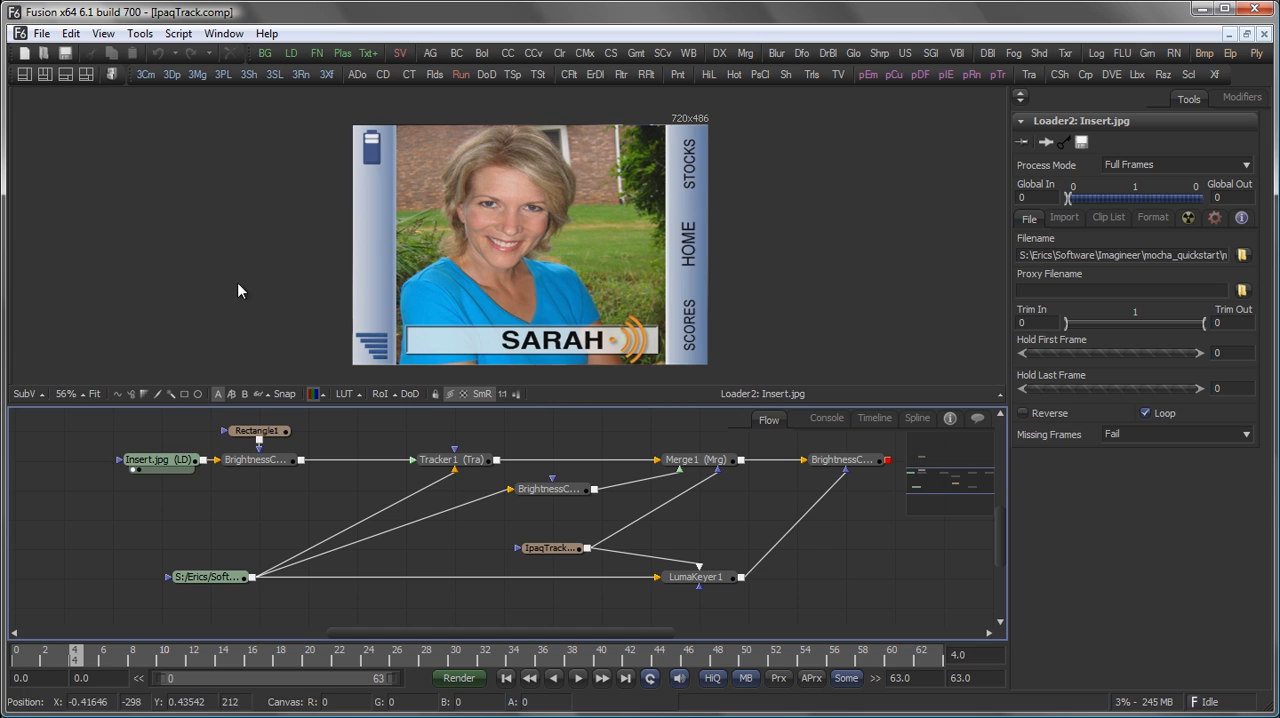
pyautogui.moveTo(845, 462); pyautogui.dragTo(850, 265)
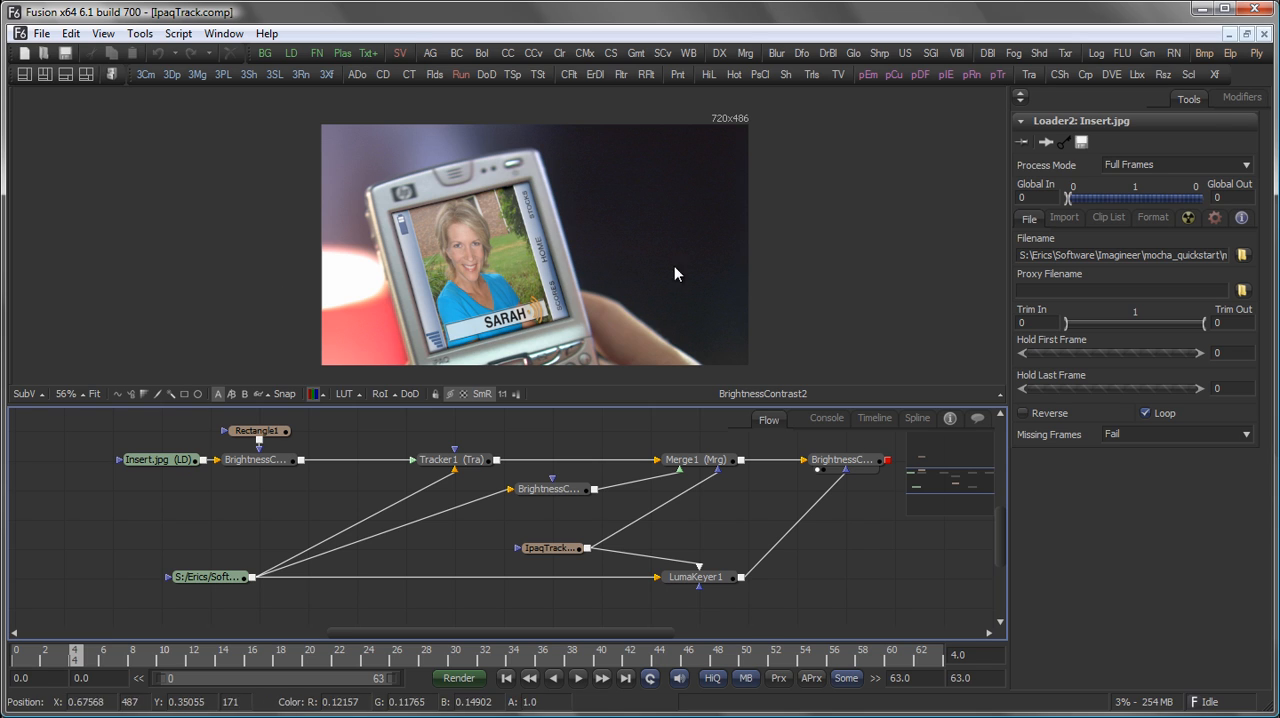
# Close the finished IpaqTrack composition and create a new empty one.
pyautogui.click(1265, 34)
pyautogui.click(24, 53)
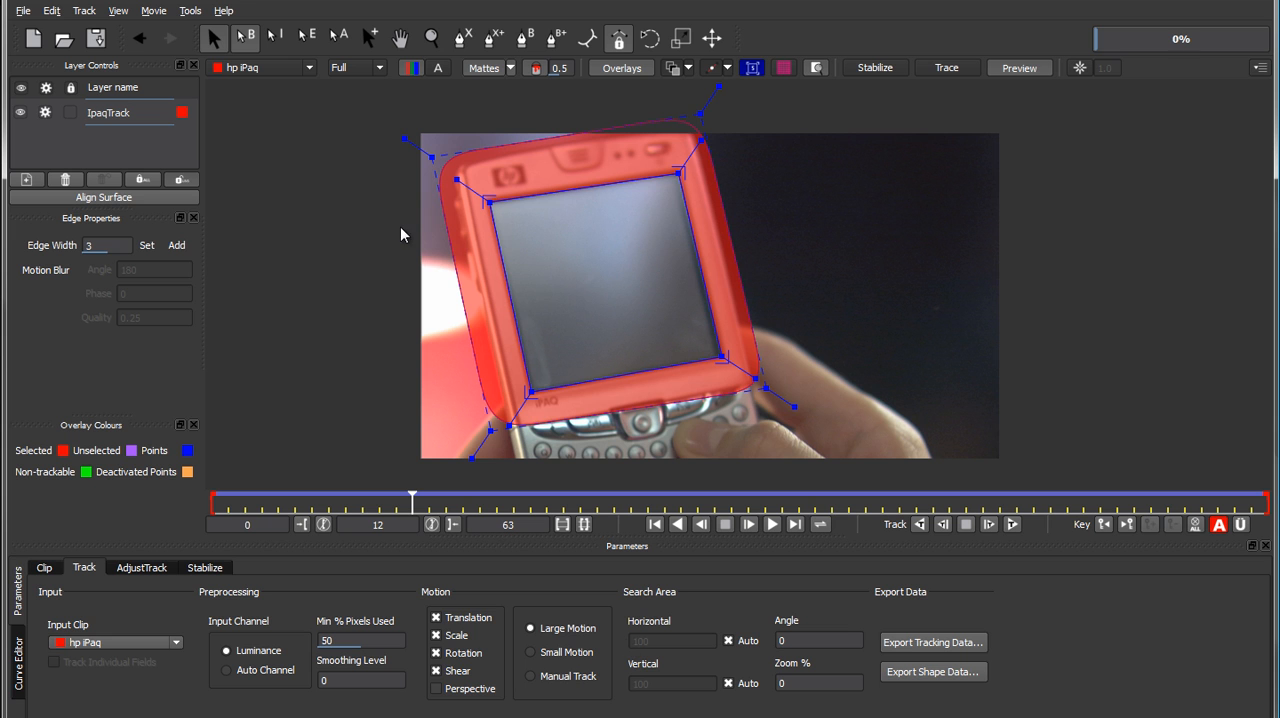
# Switch to mocha and scrub the hp iPaq clip between frames 7 and 12 to check the tracked shape and surface.
pyautogui.moveTo(410, 500); pyautogui.dragTo(328, 500)
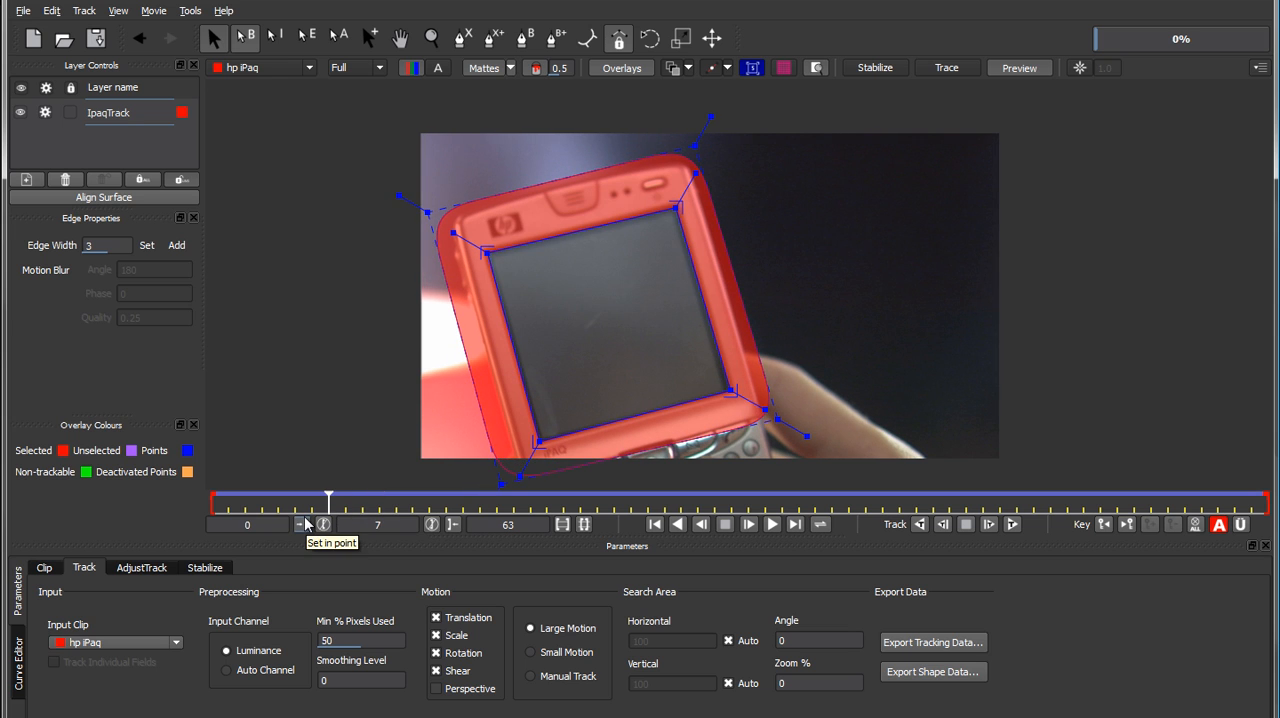
pyautogui.click(380, 502)
pyautogui.moveTo(378, 500); pyautogui.dragTo(412, 500)
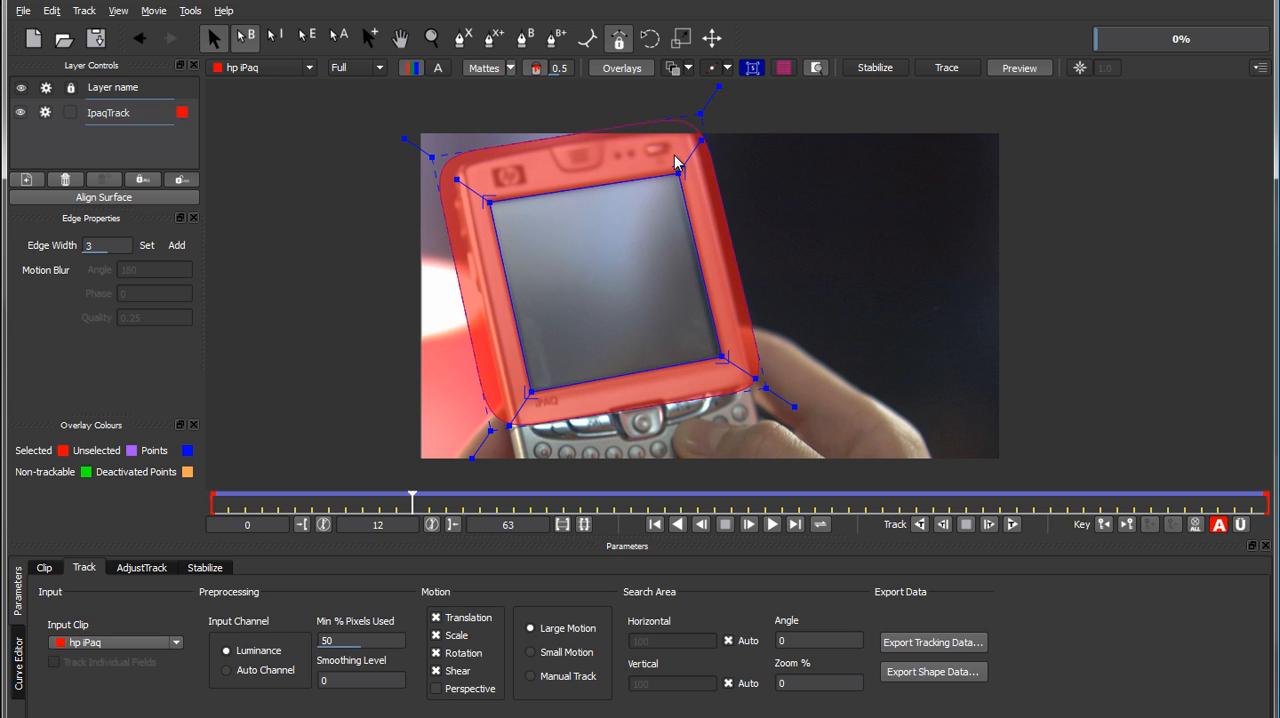
# Export the tracking data in Digital Fusion COMP Data format to the media folder as IpaqTrack_Demo.comp.
pyautogui.click(942, 642)
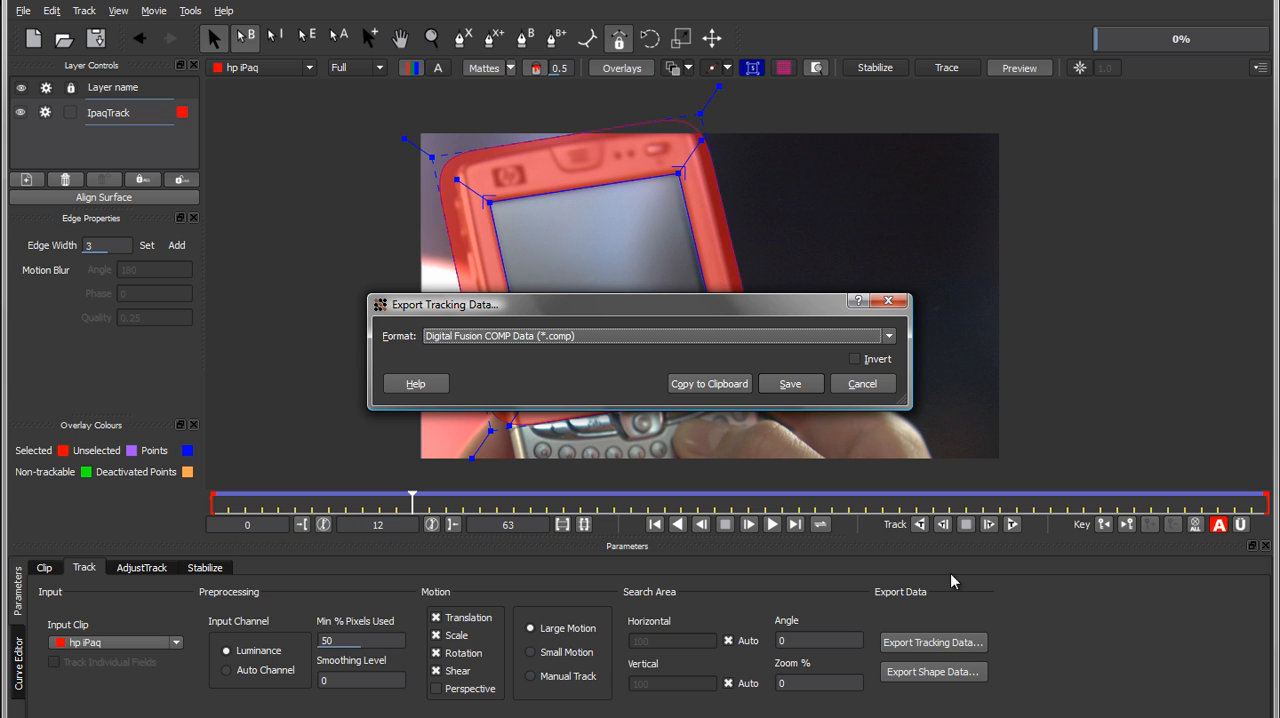
pyautogui.click(605, 338)
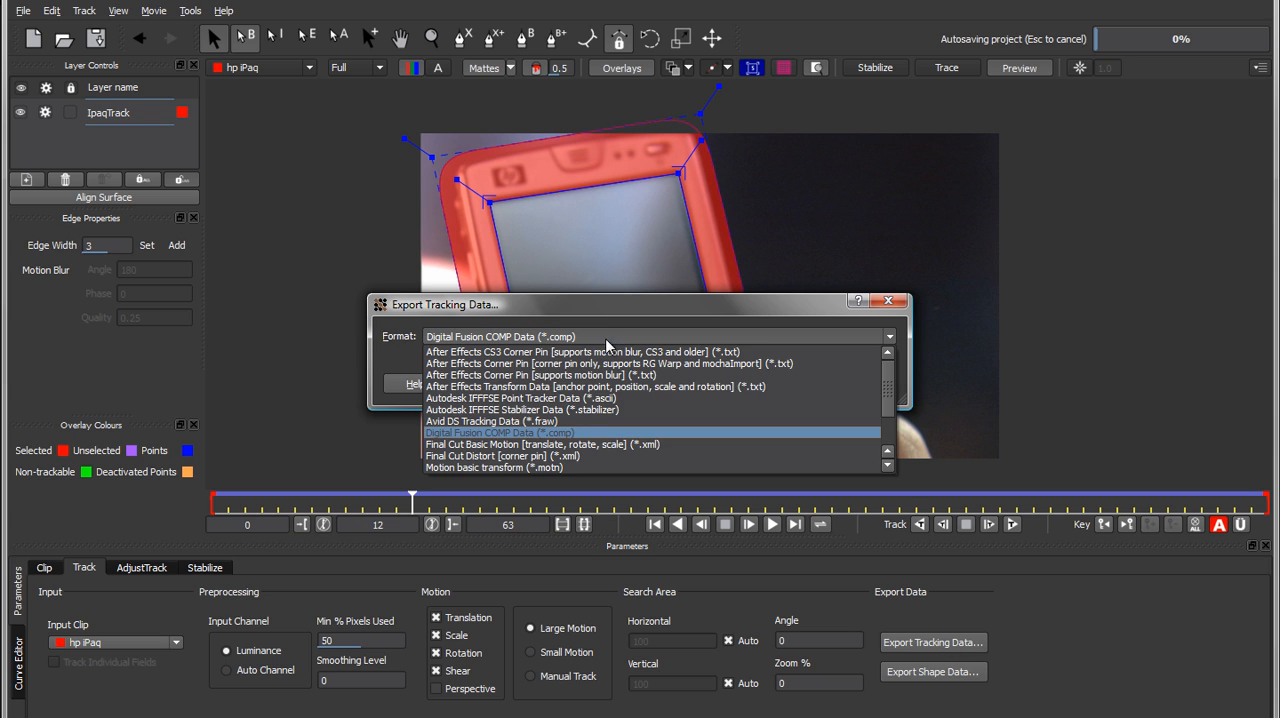
pyautogui.click(579, 343)
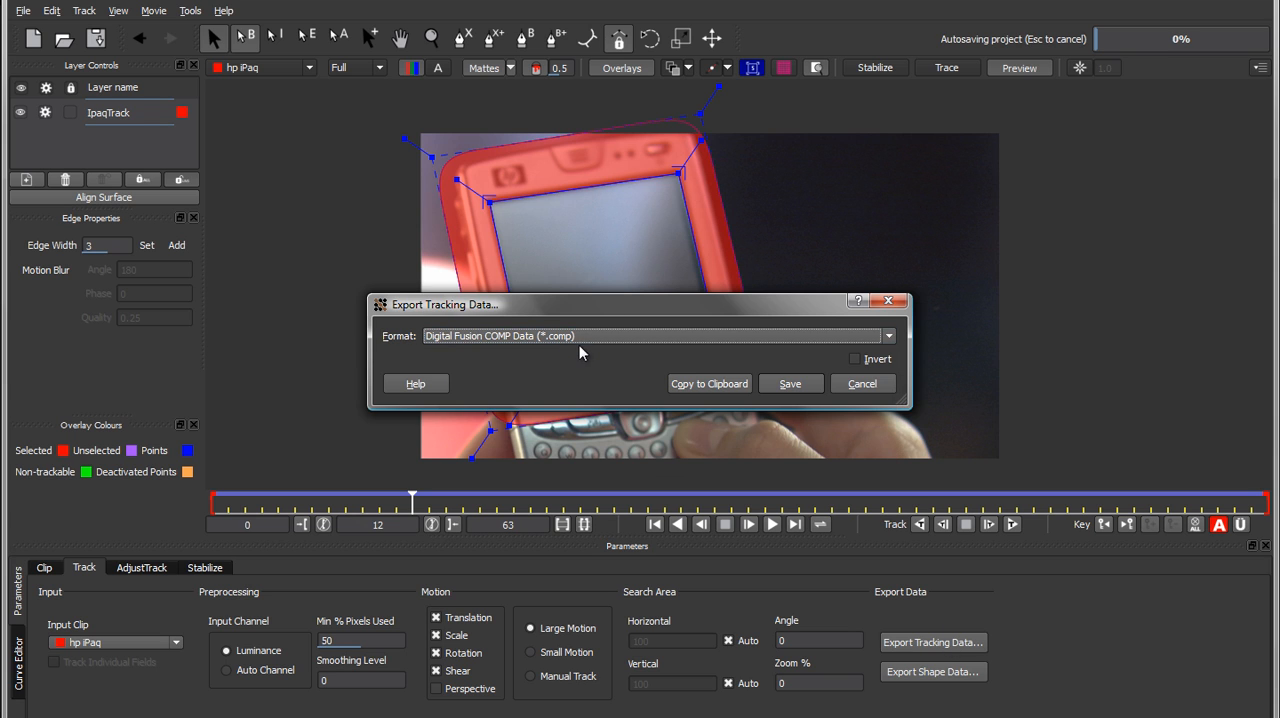
pyautogui.click(790, 384)
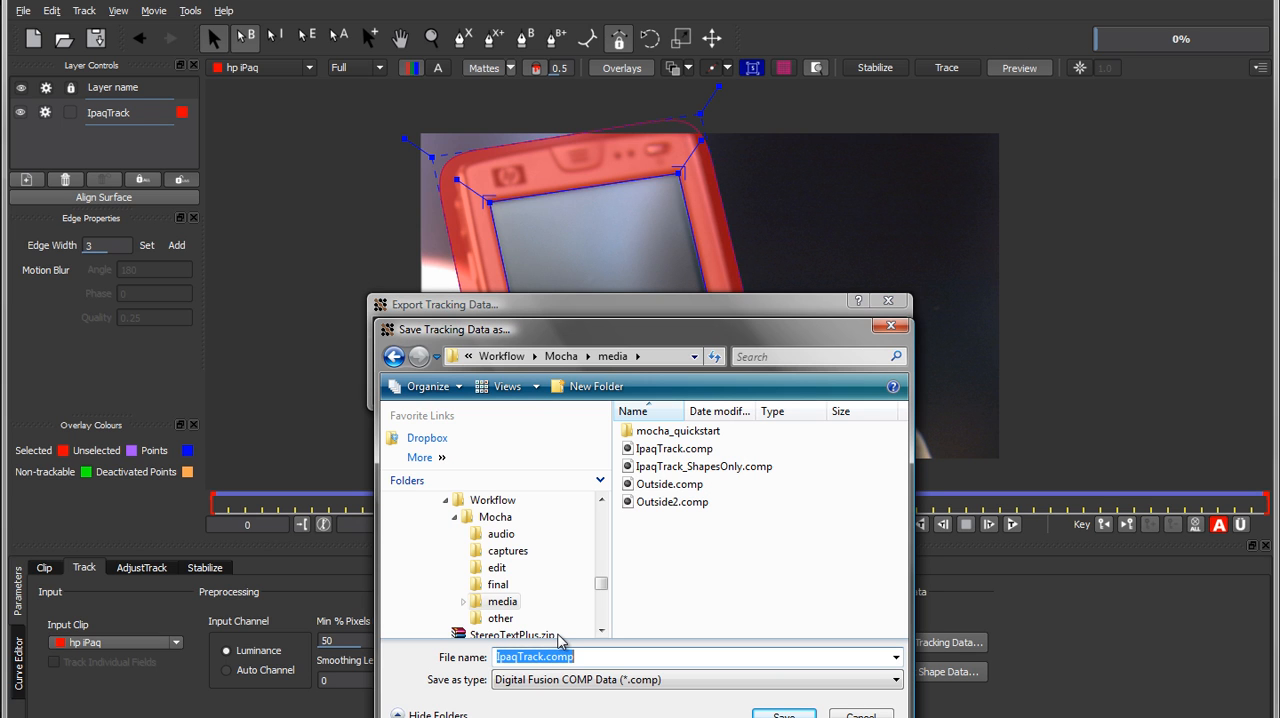
pyautogui.click(560, 655)
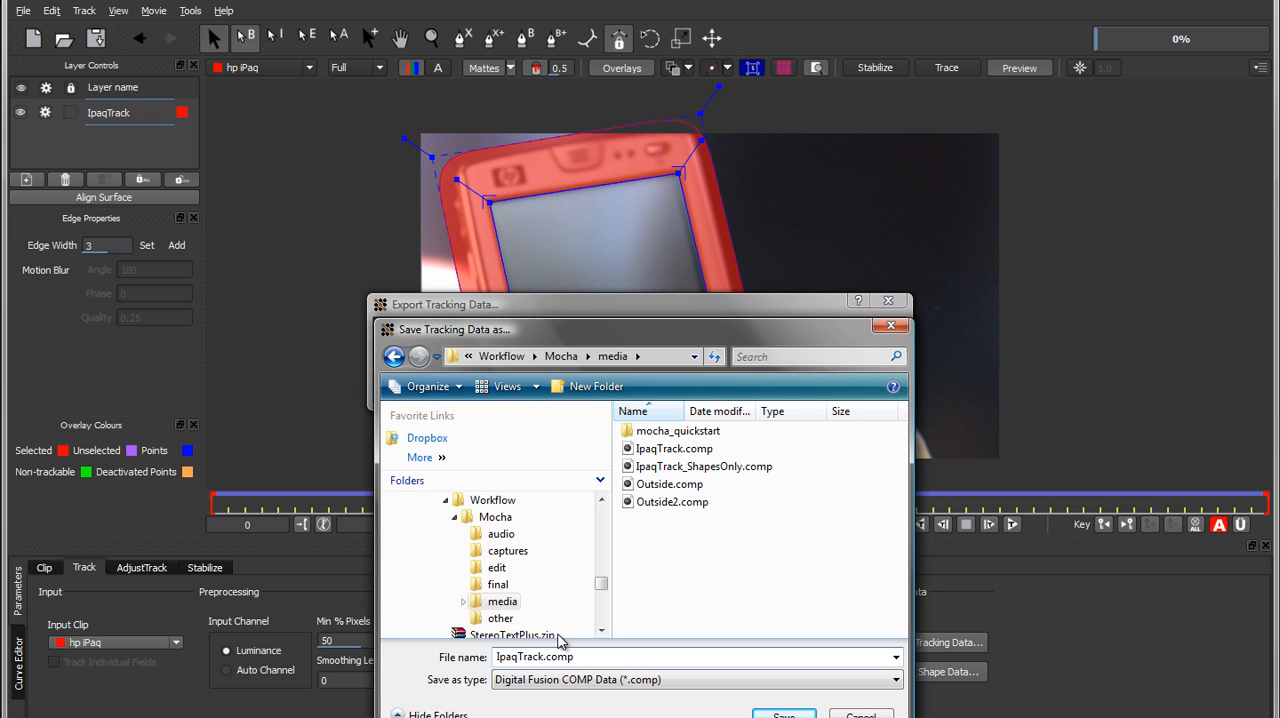
pyautogui.press('shift')
pyautogui.write('_Demo')
pyautogui.press('Return')
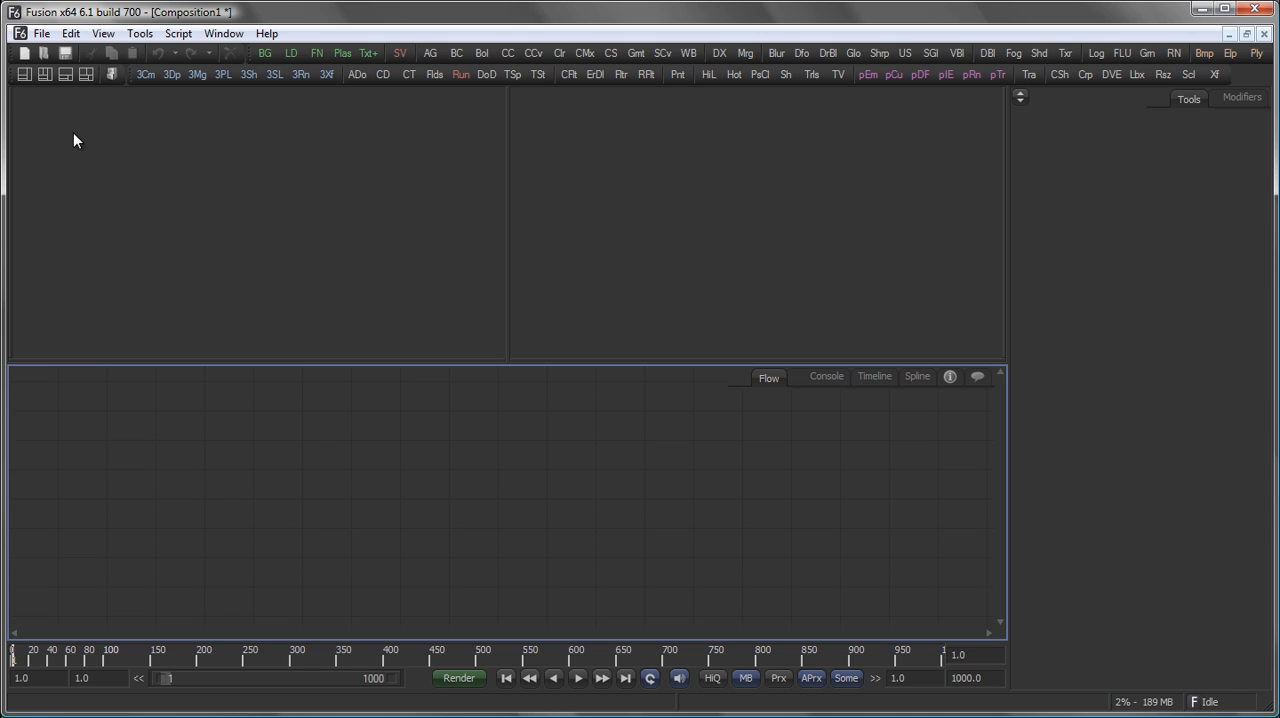
# Switch to Fusion and open the composition IpaqTrack_Demo.comp from the Mocha media folder.
pyautogui.click(42, 33)
pyautogui.click(60, 76)
pyautogui.click(455, 167)
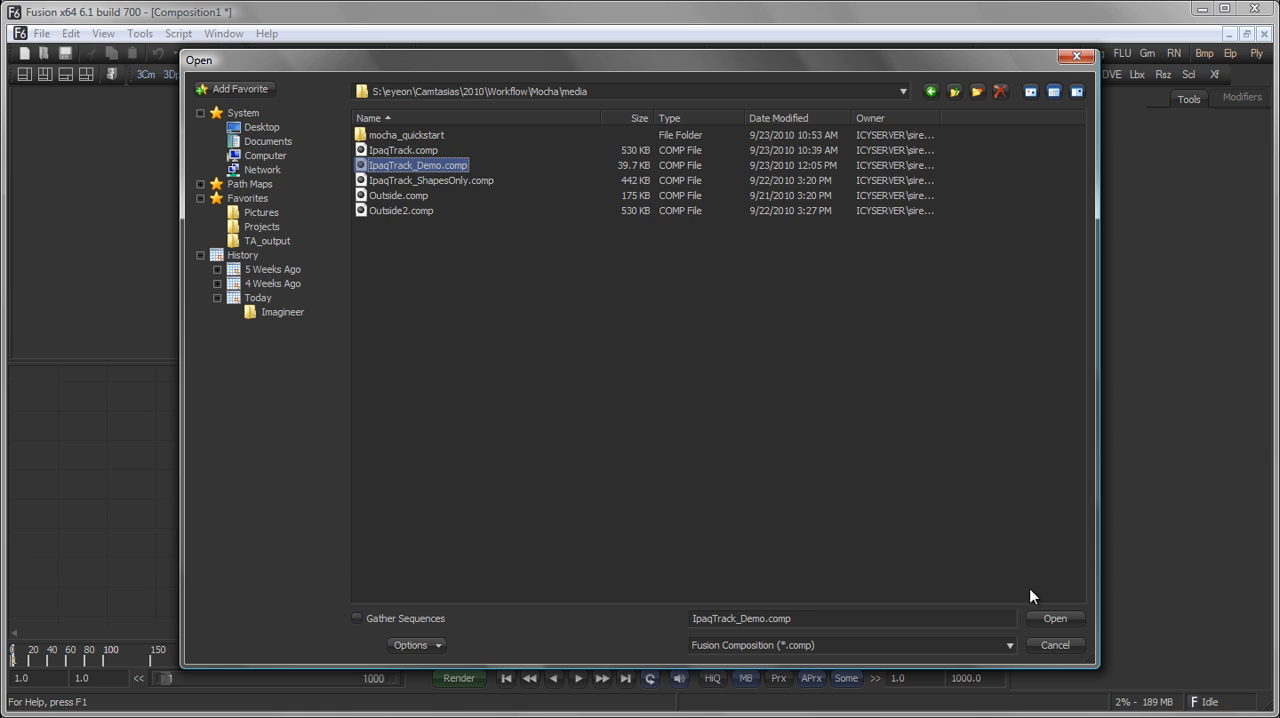
pyautogui.click(1052, 616)
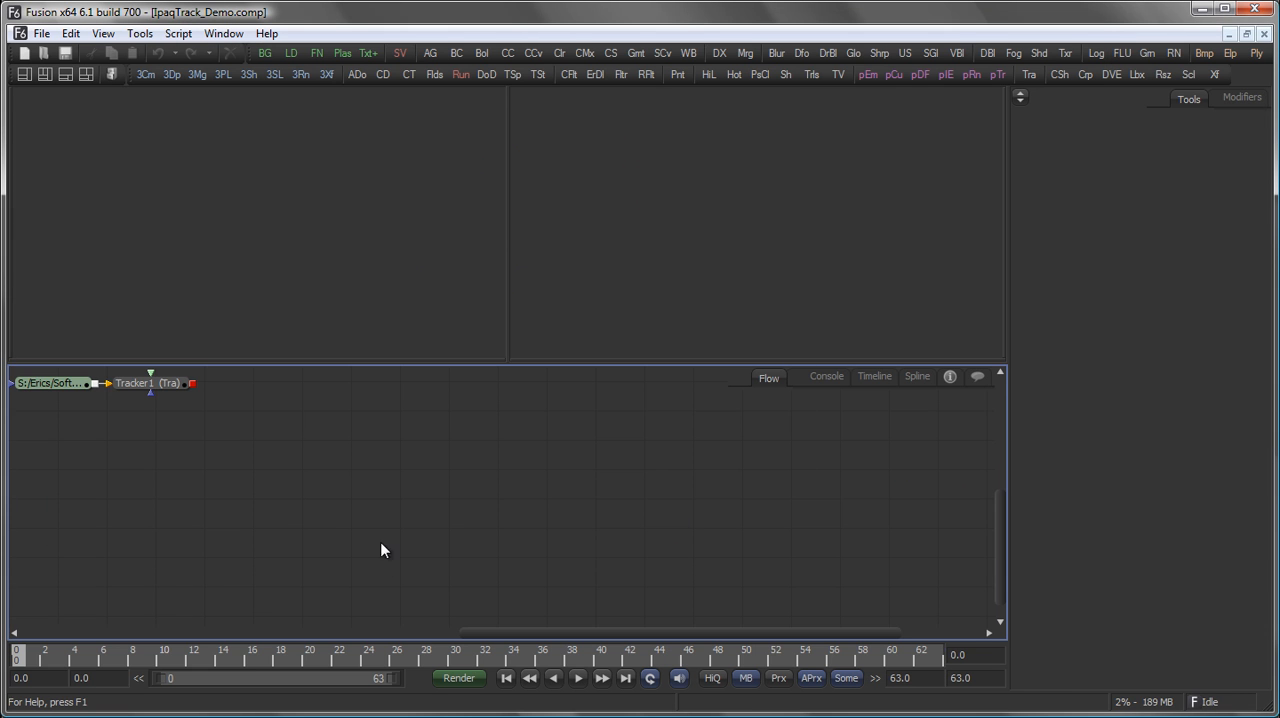
# Display Tracker1 in a single-viewer layout, space the loader away from it, and show the tracker's settings.
pyautogui.moveTo(260, 528); pyautogui.dragTo(300, 311)
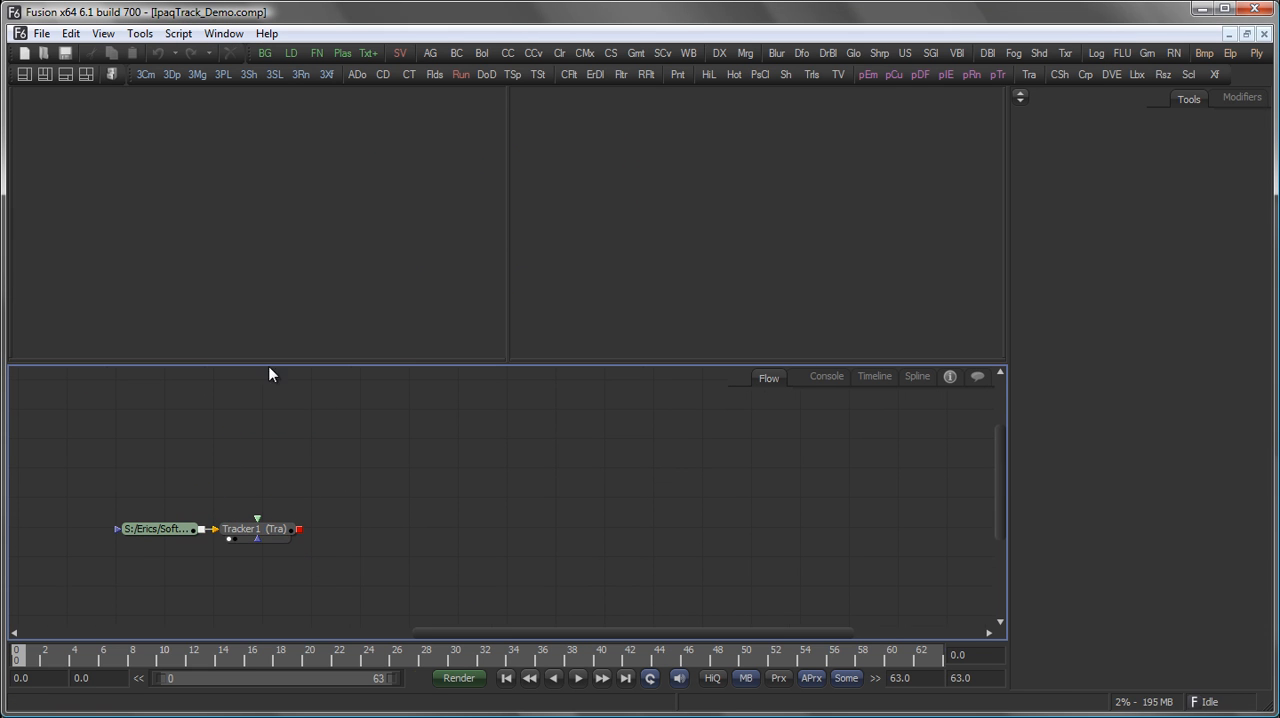
pyautogui.moveTo(172, 532); pyautogui.dragTo(134, 529)
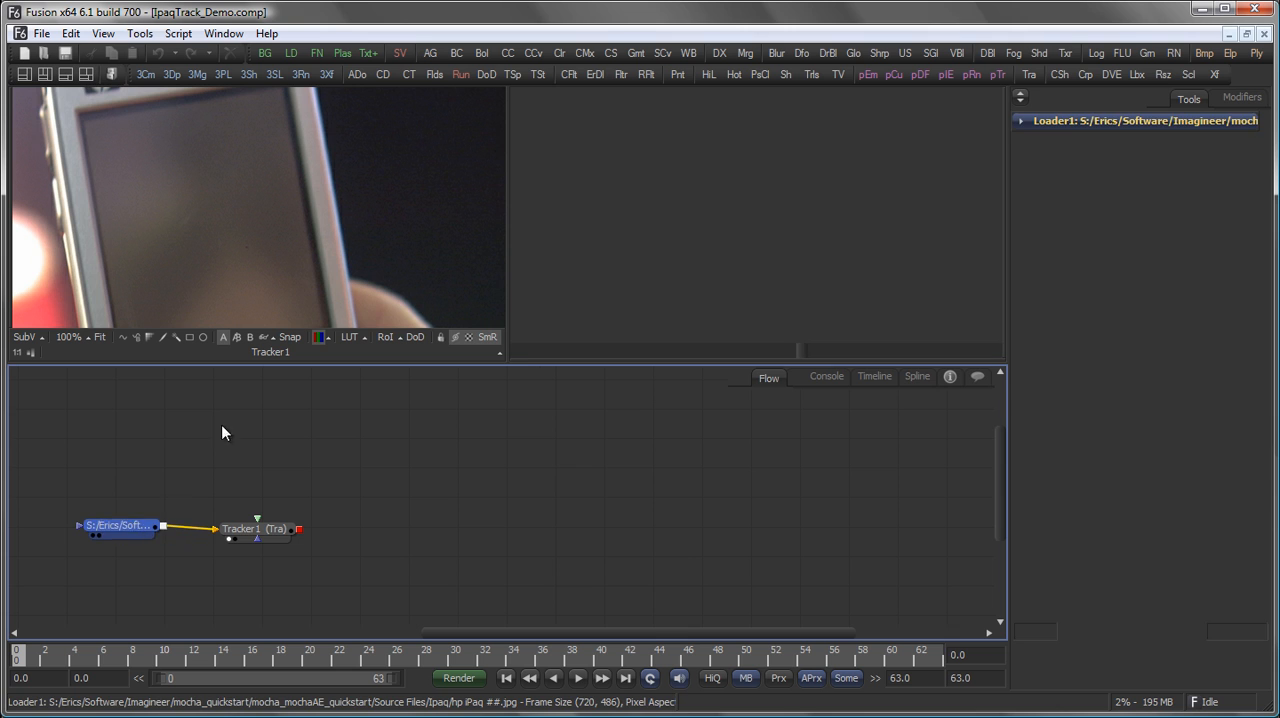
pyautogui.click(23, 75)
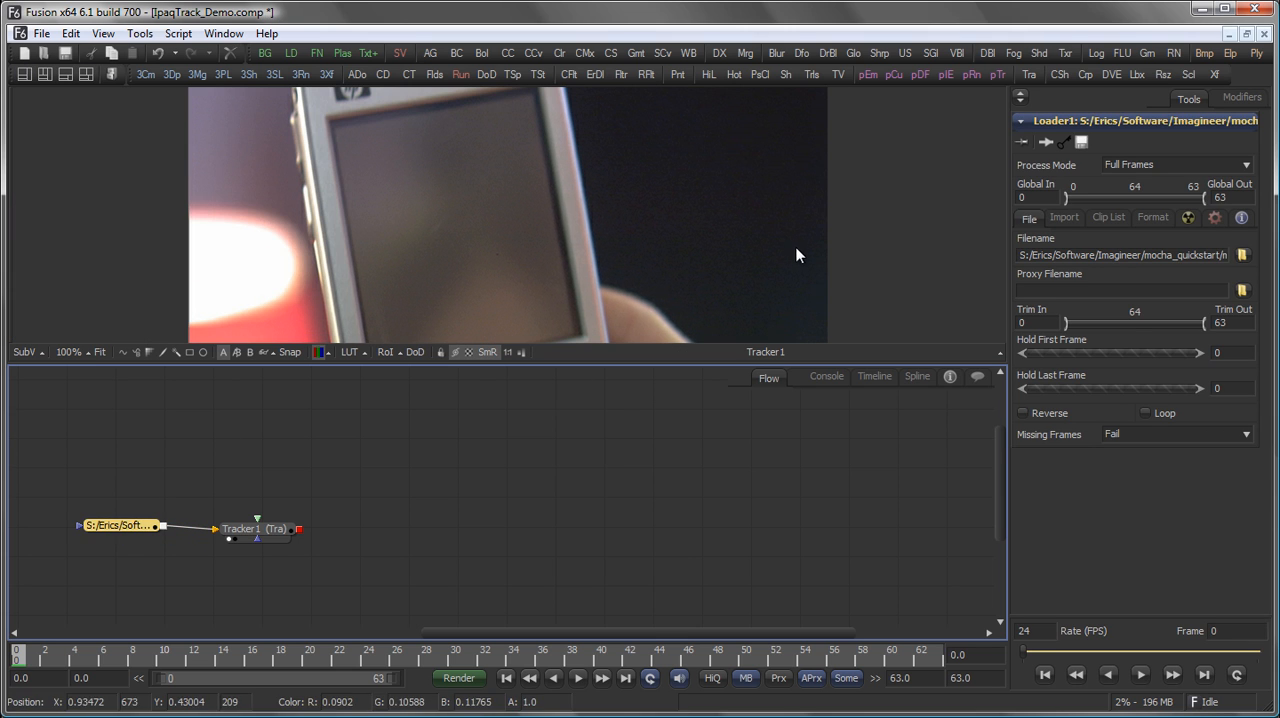
pyautogui.click(295, 529)
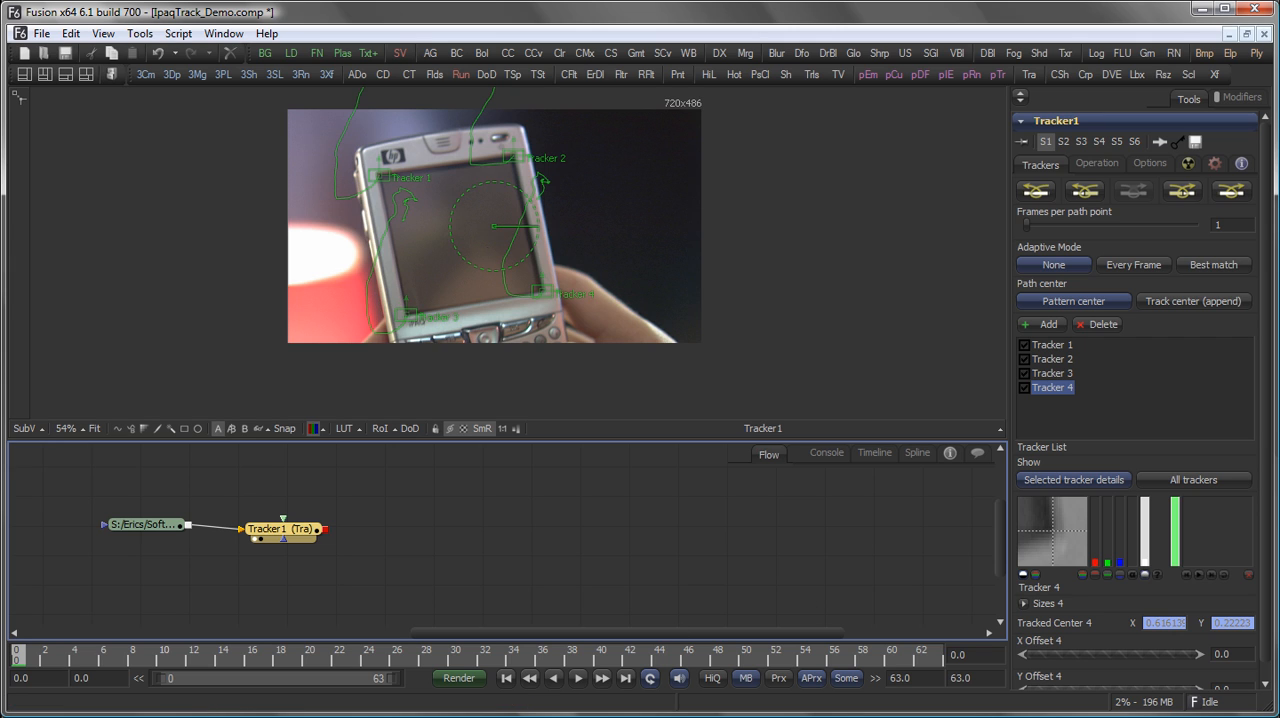
# Add Insert.jpg from the Source Files folder to the flow and connect it to Tracker1's foreground input.
pyautogui.hotkey('alt', 'Tab')
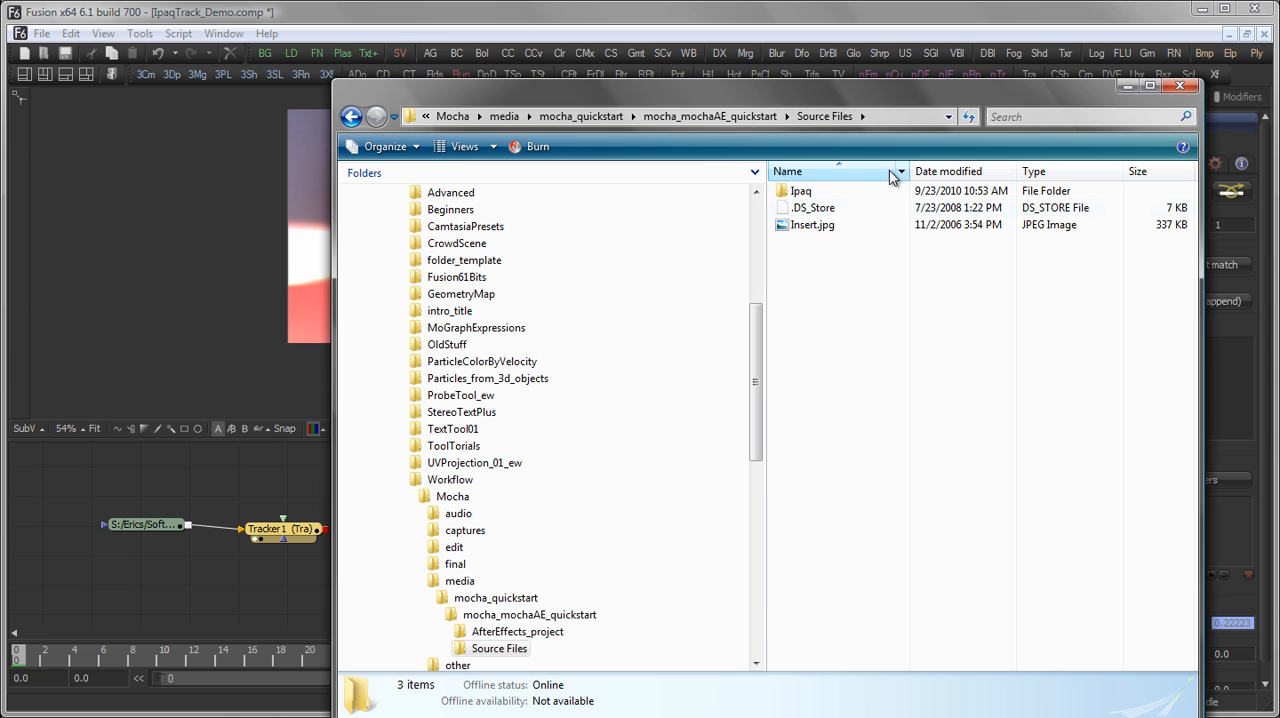
pyautogui.moveTo(823, 228); pyautogui.dragTo(172, 362)
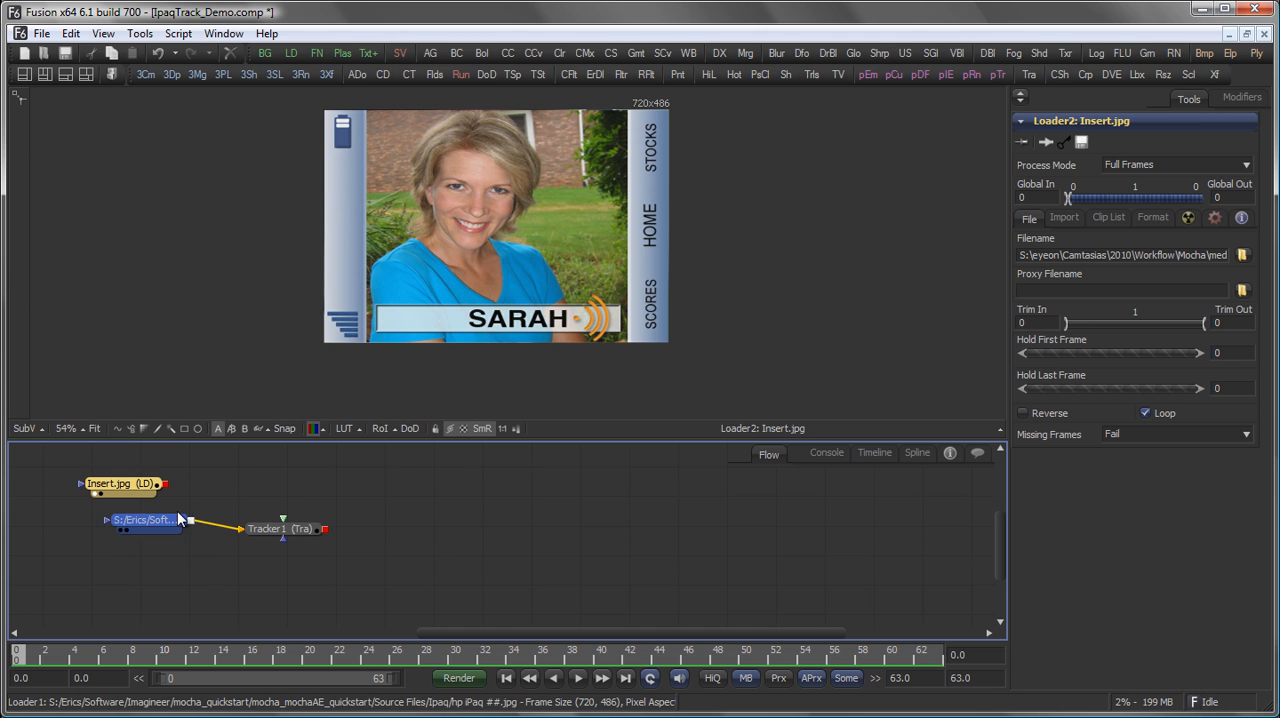
pyautogui.moveTo(168, 525); pyautogui.dragTo(195, 385)
pyautogui.moveTo(286, 531); pyautogui.dragTo(345, 320)
pyautogui.moveTo(165, 484); pyautogui.dragTo(290, 530)
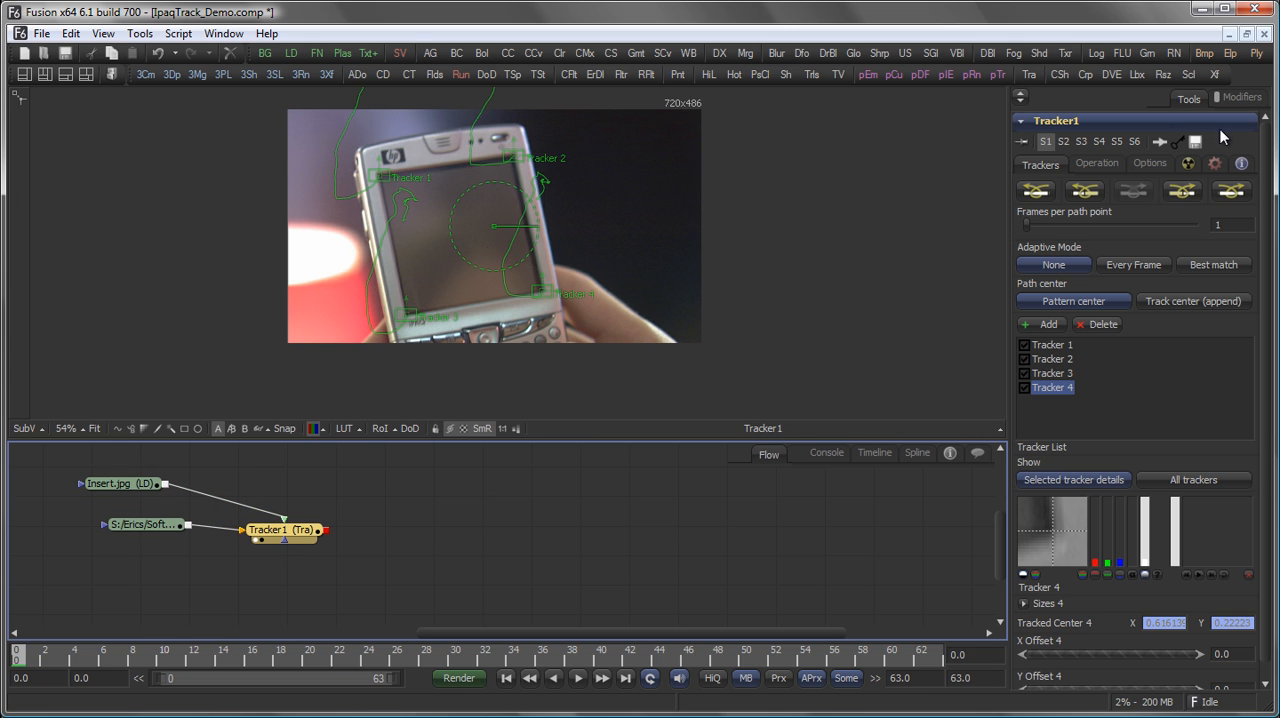
# Set Tracker1's operation to Corner Positioning and deselect the node to hide its viewer overlays.
pyautogui.click(1096, 164)
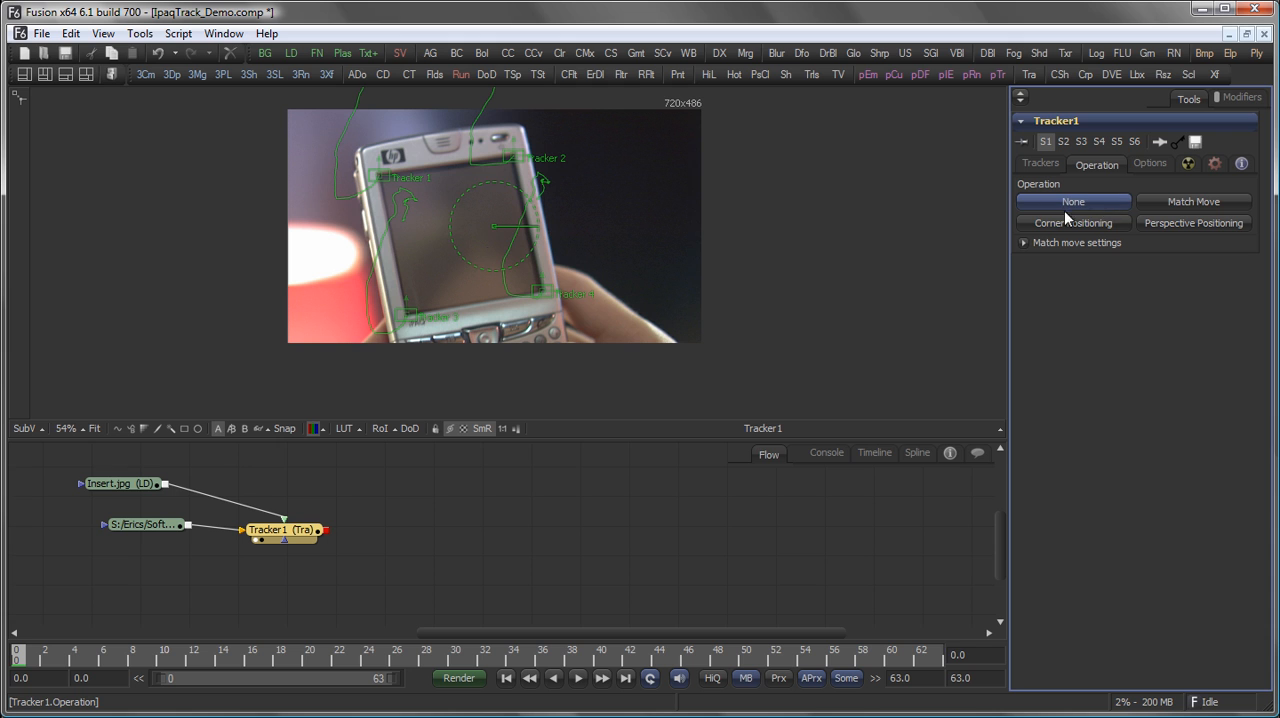
pyautogui.click(1100, 222)
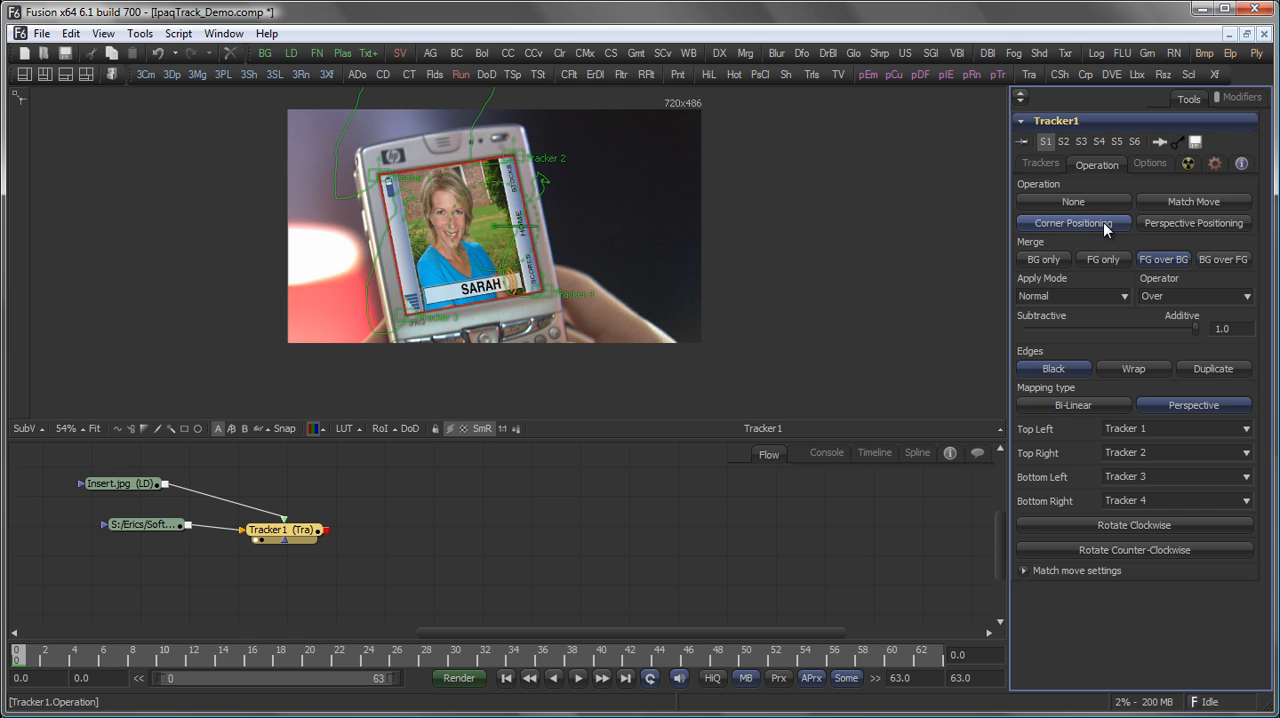
pyautogui.click(555, 566)
# Play back the composite, return to frame 2, and inspect closely how the insert sits on the phone screen.
pyautogui.moveTo(463, 237); pyautogui.dragTo(516, 239)
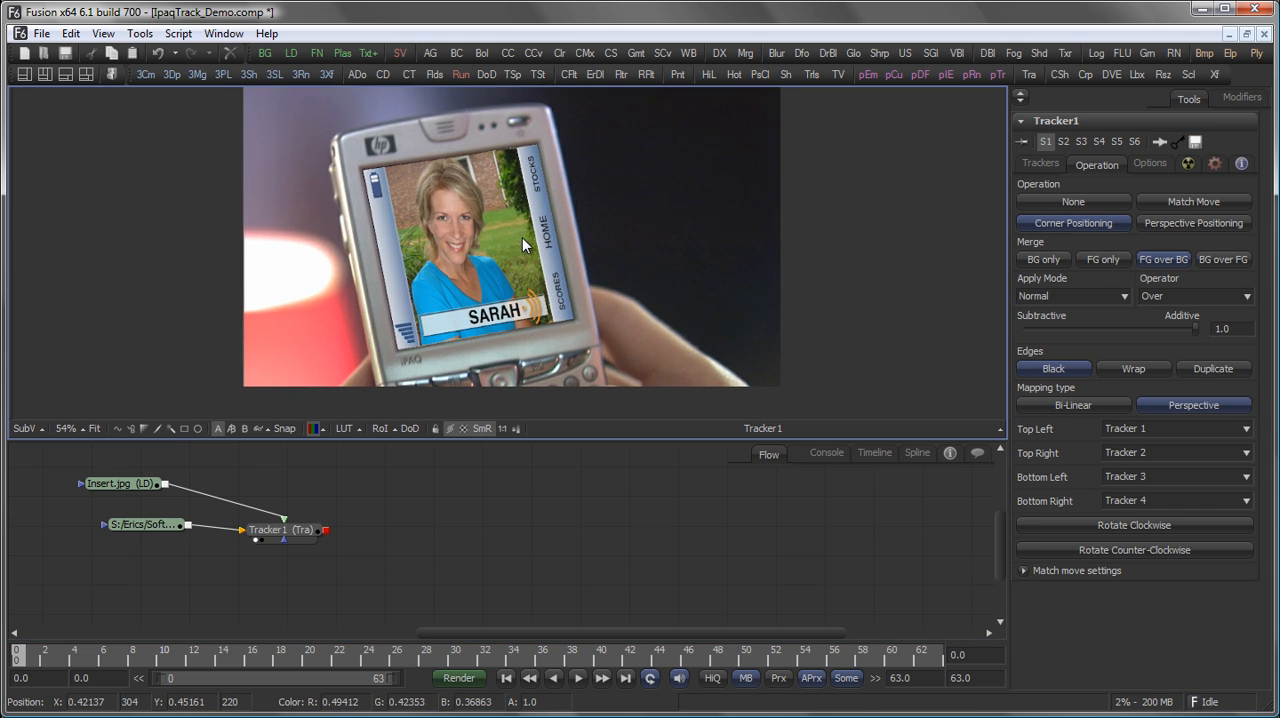
pyautogui.press('space')
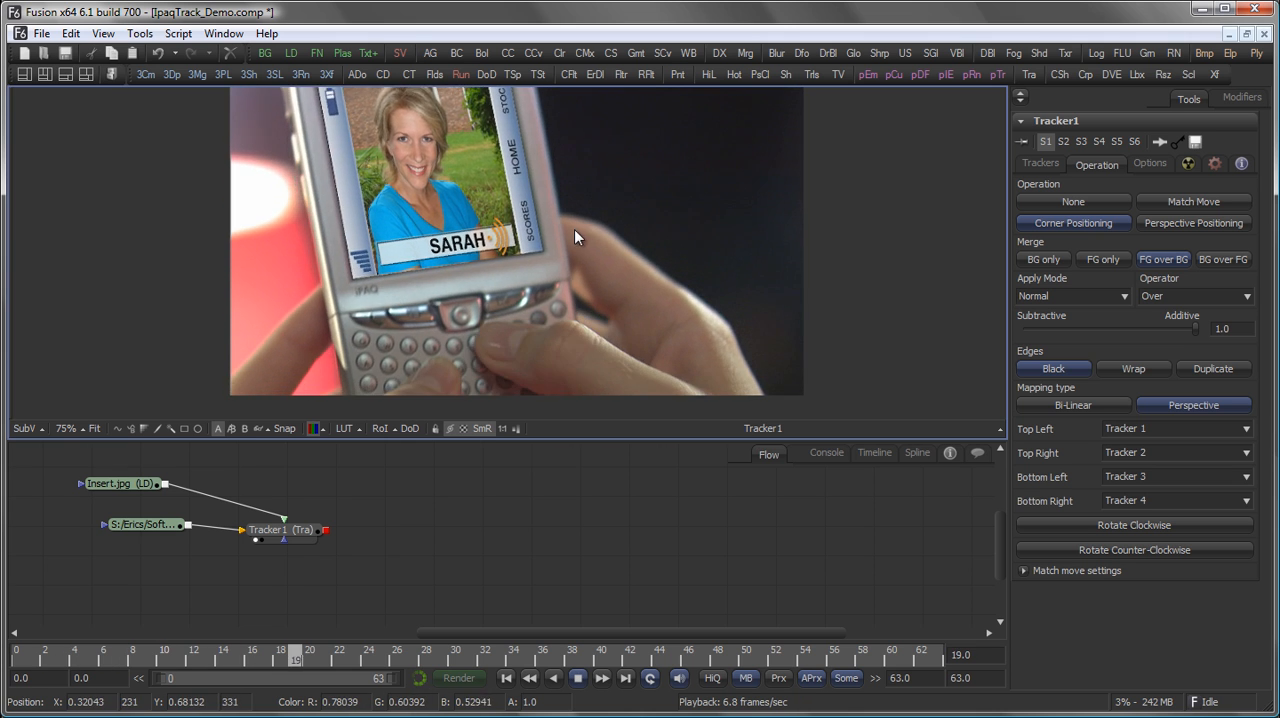
pyautogui.scroll(-3, 600, 280)
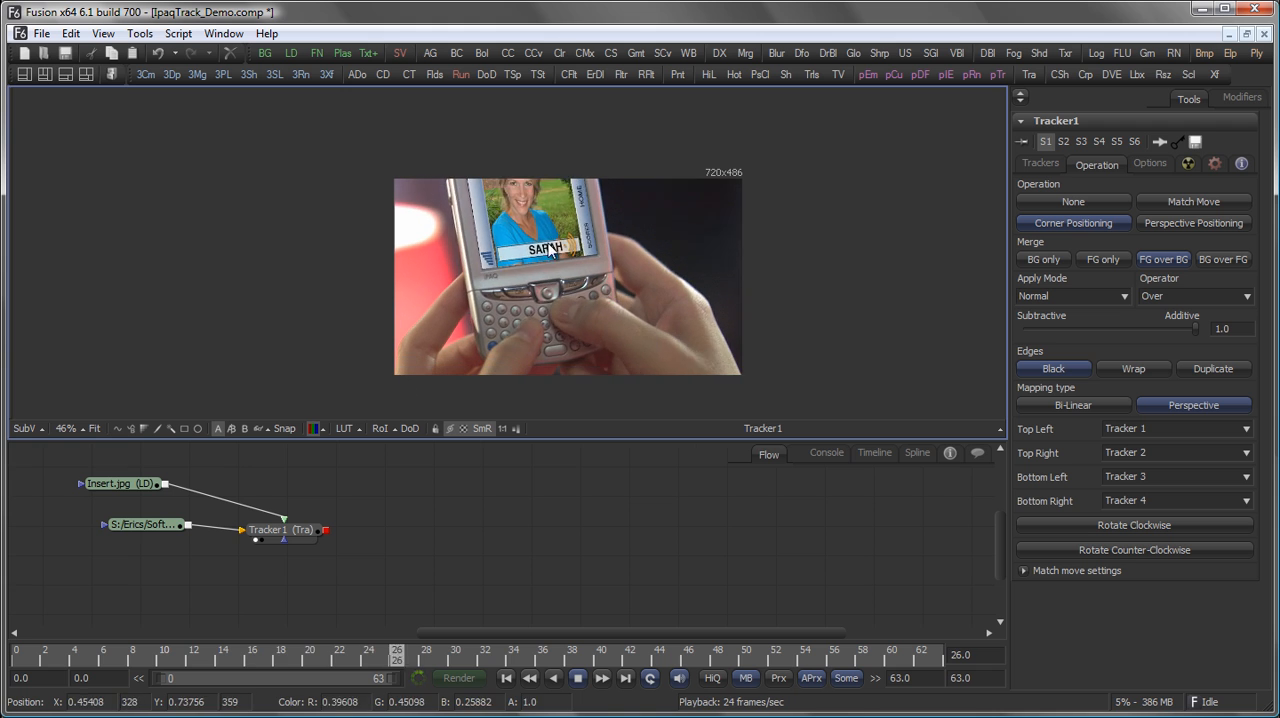
pyautogui.press('space')
pyautogui.moveTo(501, 654); pyautogui.dragTo(44, 656)
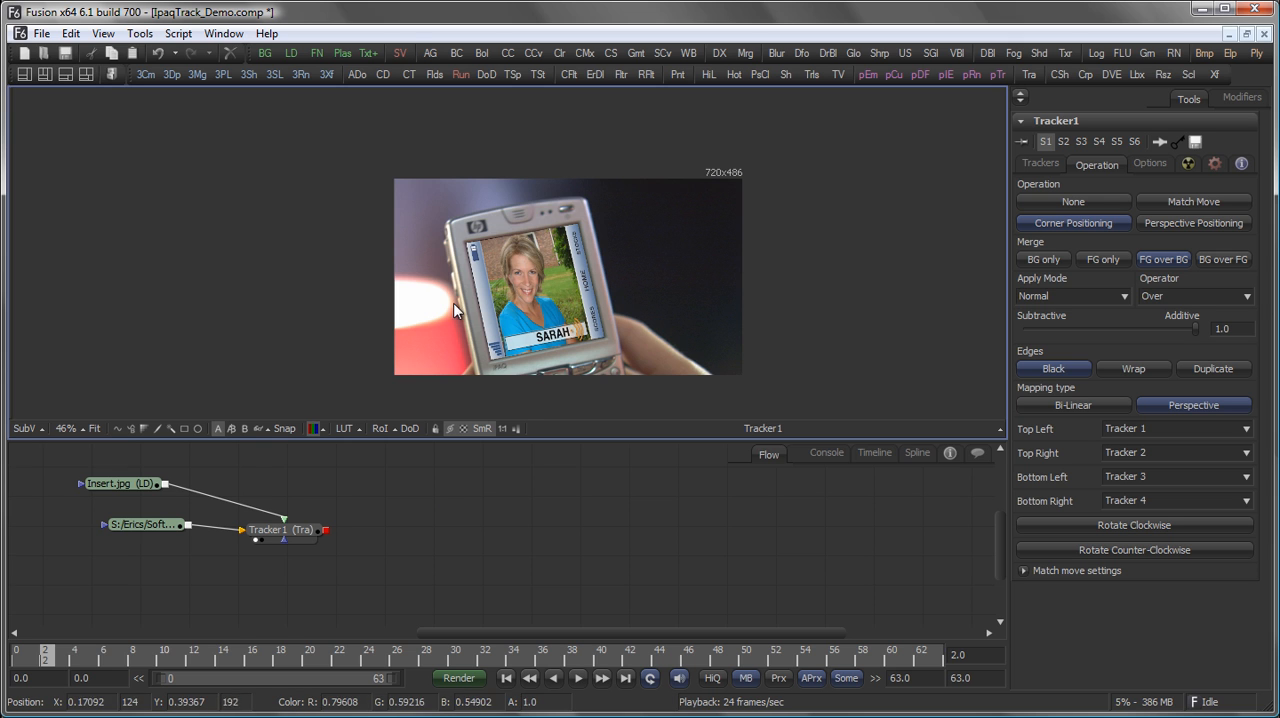
pyautogui.scroll(2, 664, 251)
pyautogui.scroll(2, 664, 251)
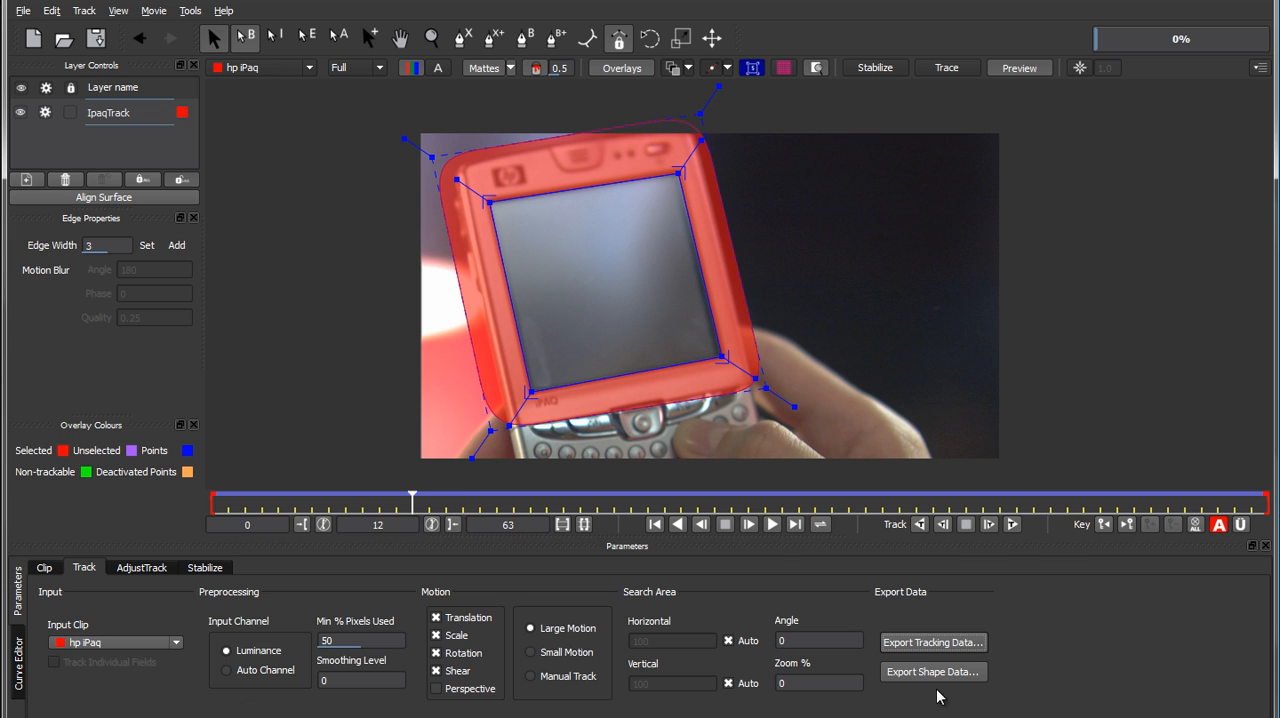
# In mocha, export the selected layer's shape data as a Shake Rotoshape (*.ssf) file, adding a suffix to the IpaqTrack name.
pyautogui.click(950, 676)
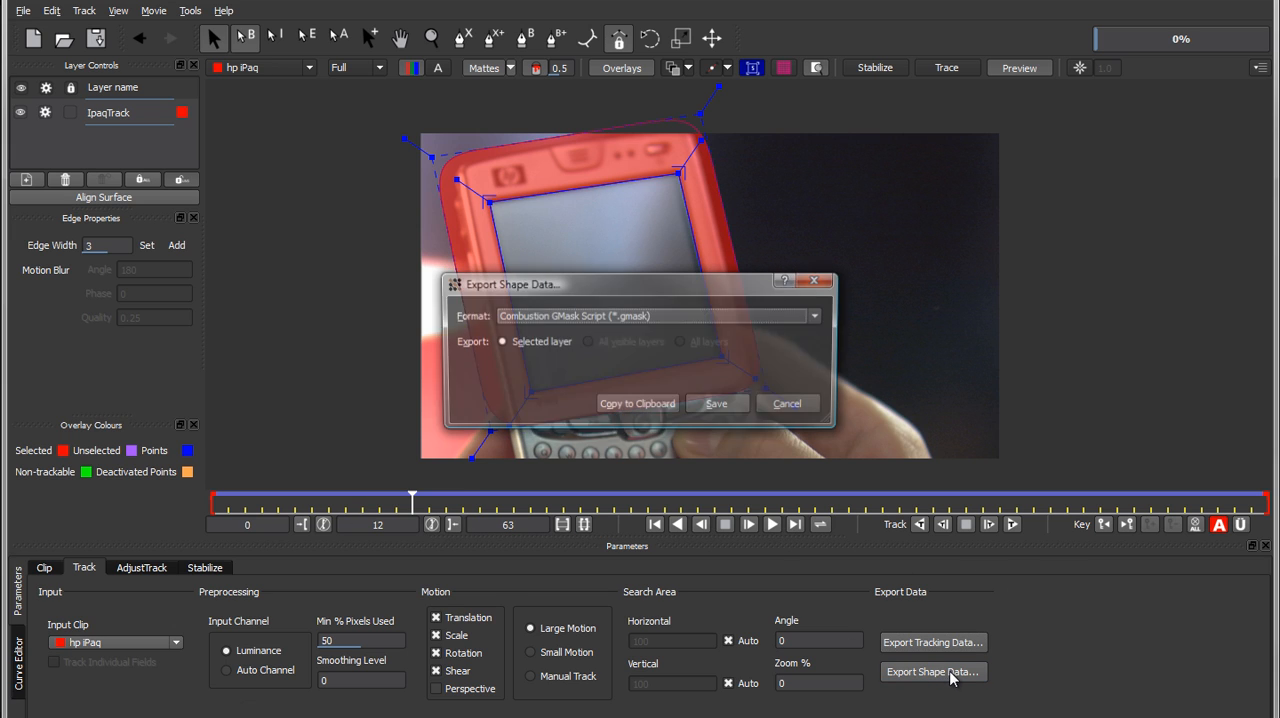
pyautogui.click(640, 317)
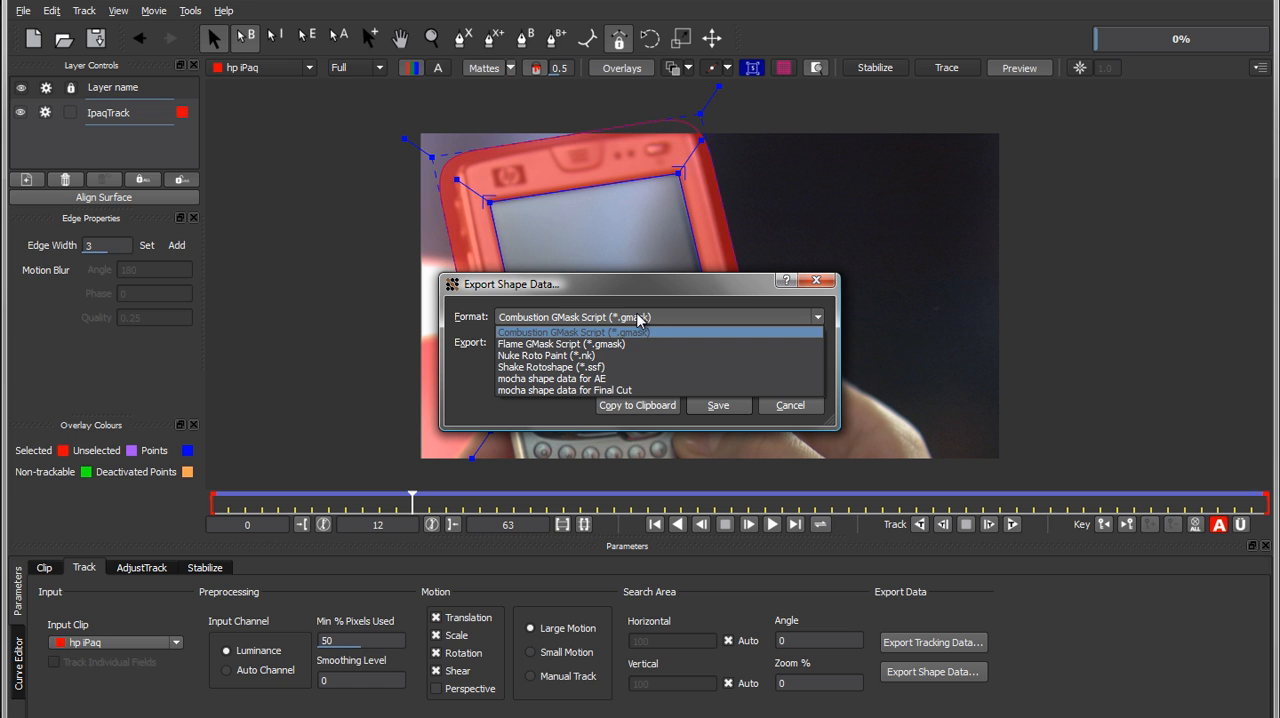
pyautogui.click(616, 368)
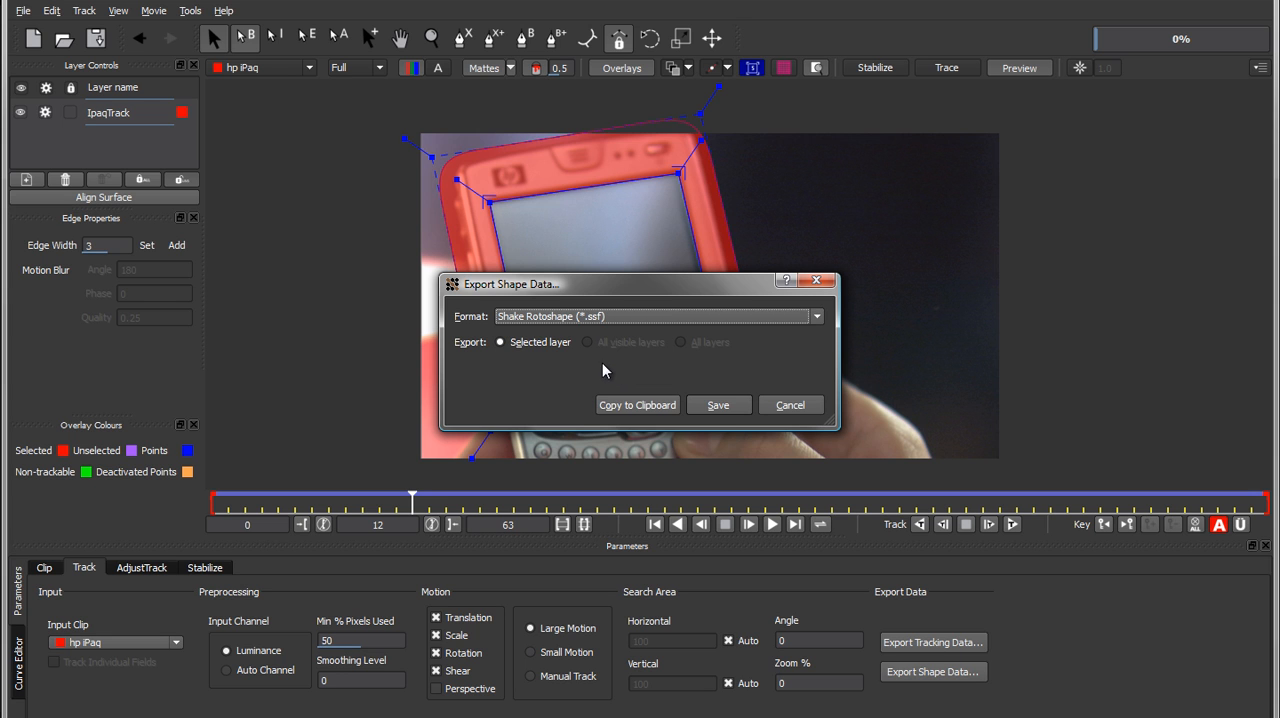
pyautogui.click(716, 405)
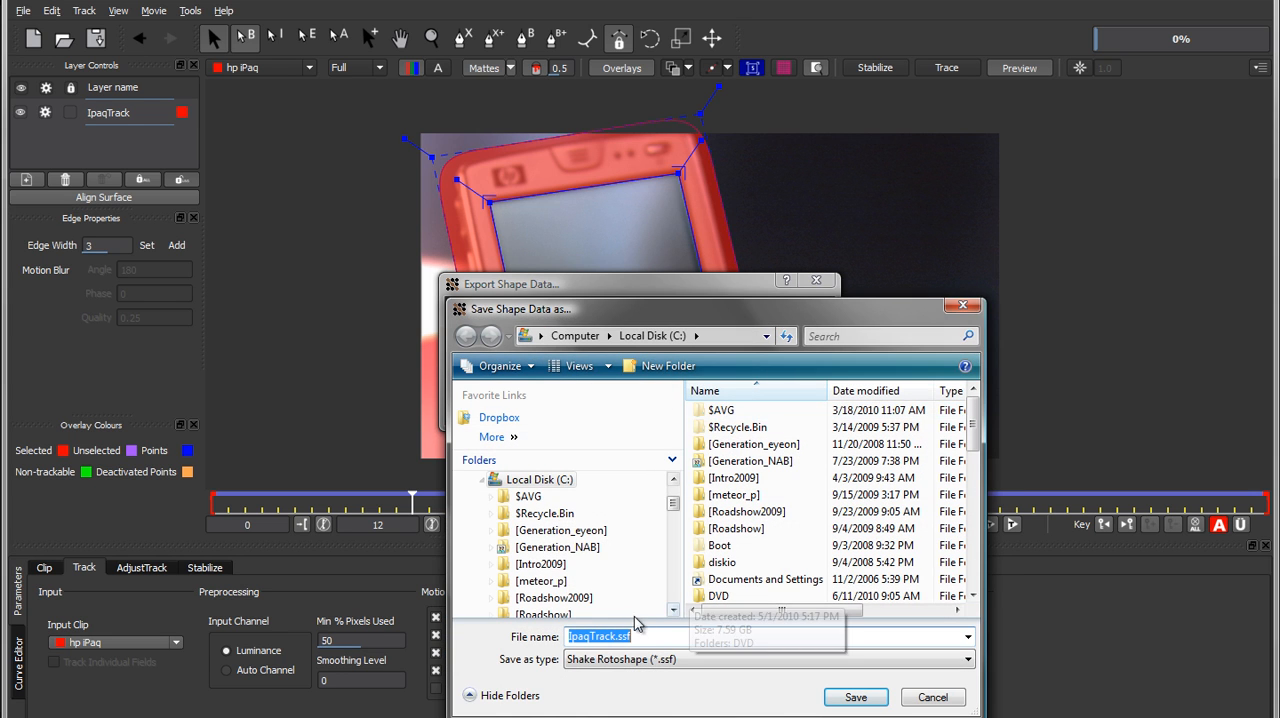
pyautogui.moveTo(615, 637); pyautogui.dragTo(619, 636)
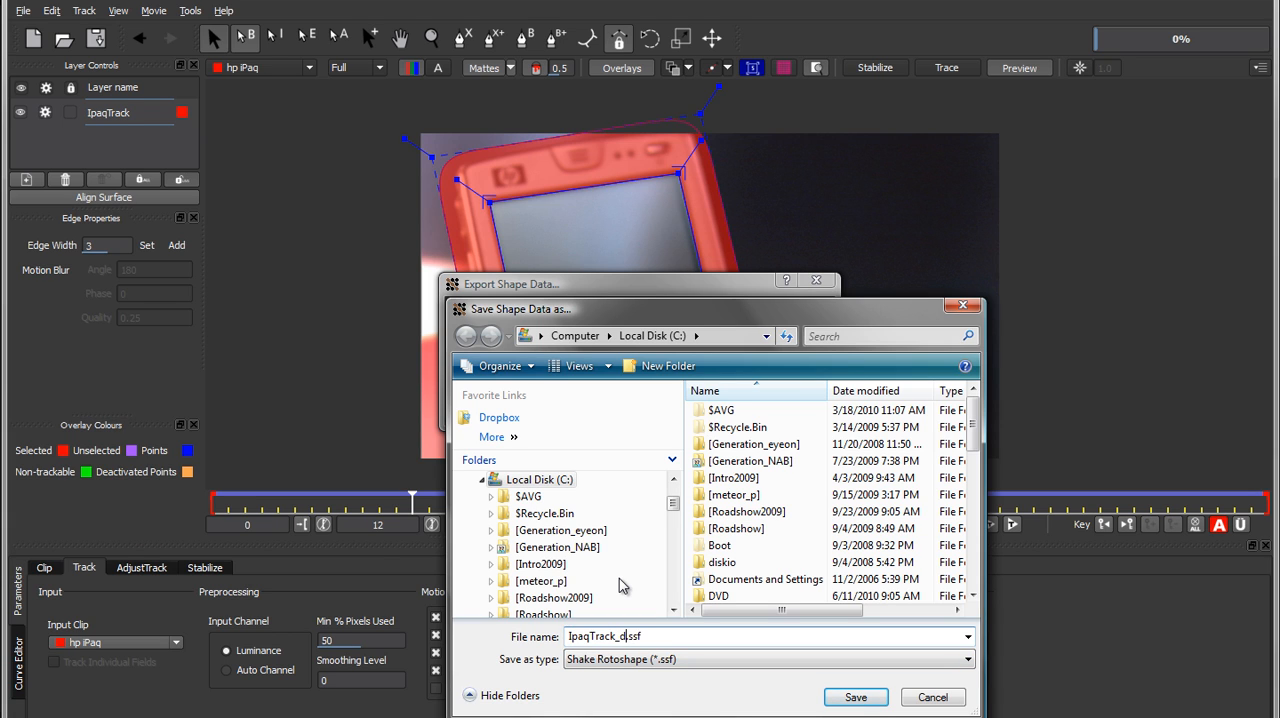
pyautogui.press('Return')
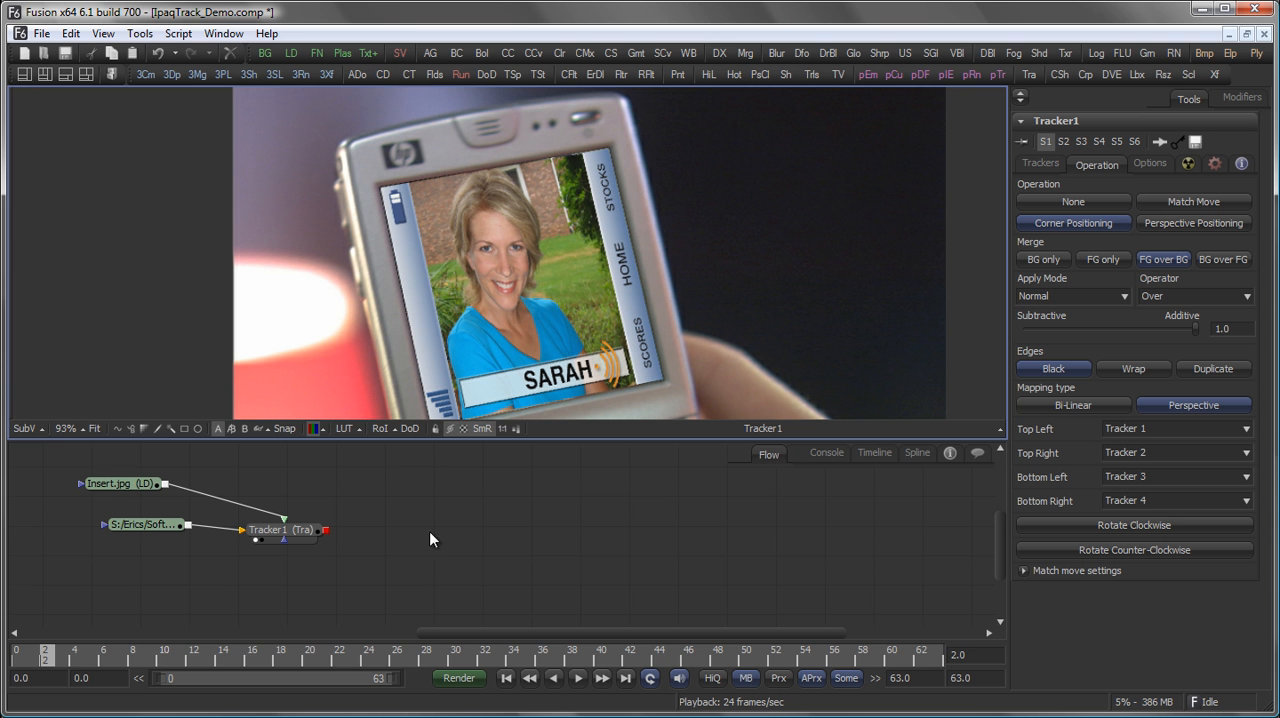
# Import all shapes from IpaqTrack_demo.ssf in the media folder into the composition.
pyautogui.moveTo(394, 503); pyautogui.dragTo(431, 557)
pyautogui.click(41, 33)
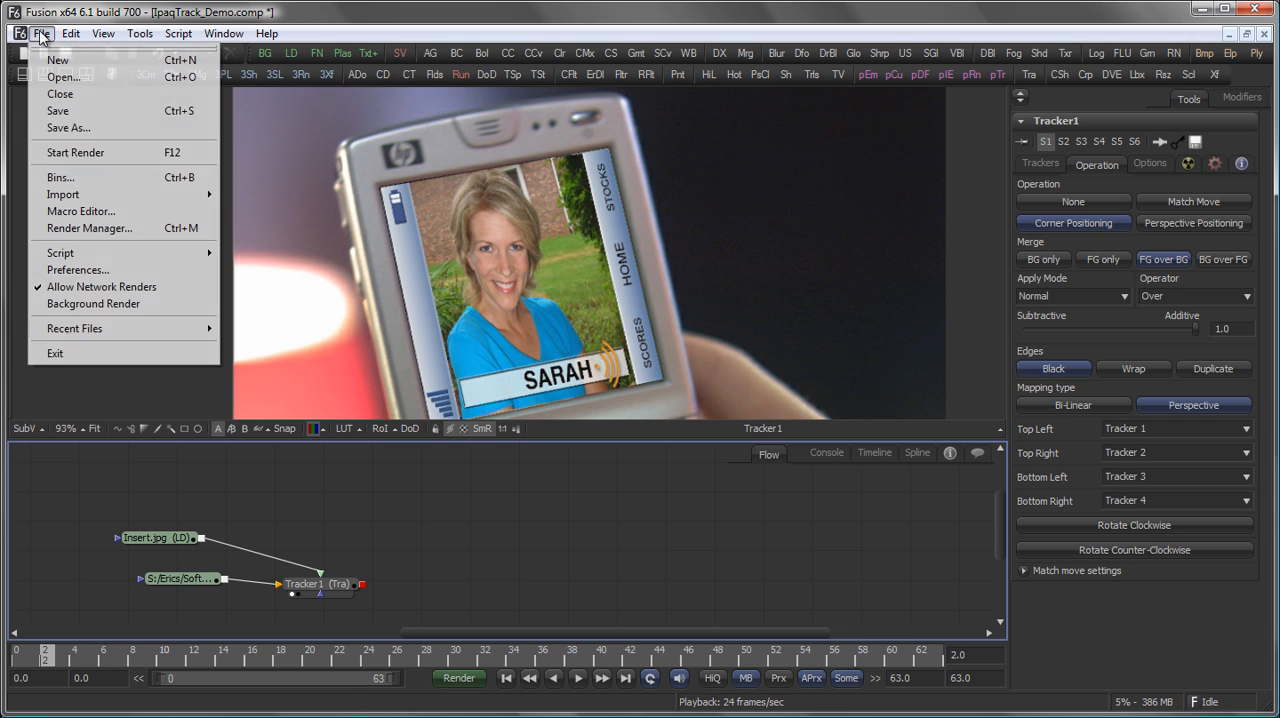
pyautogui.moveTo(137, 203)
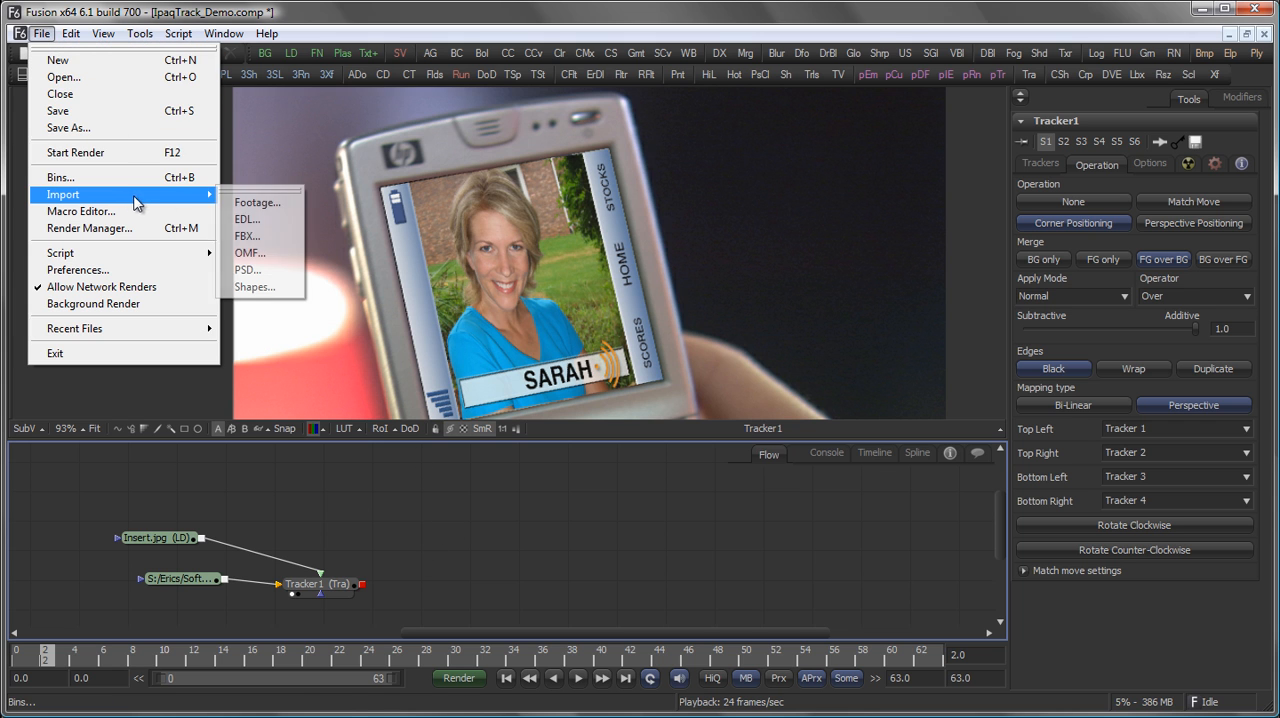
pyautogui.click(256, 286)
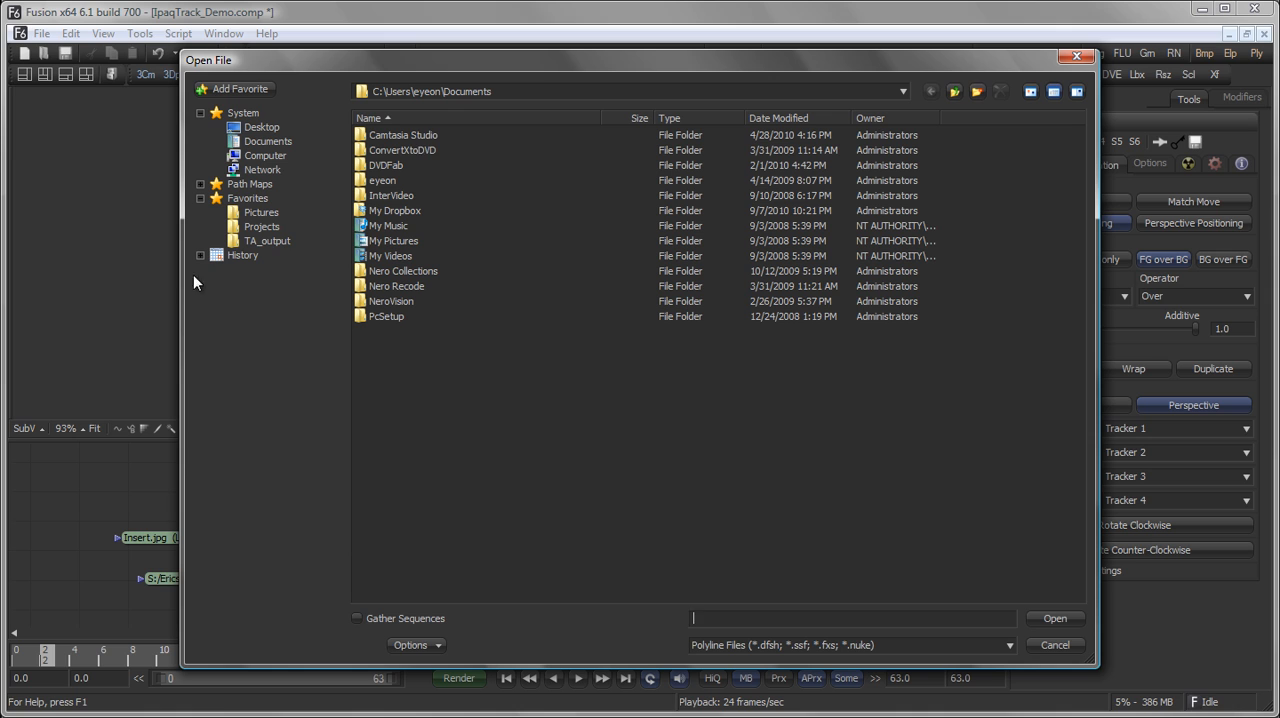
pyautogui.click(273, 326)
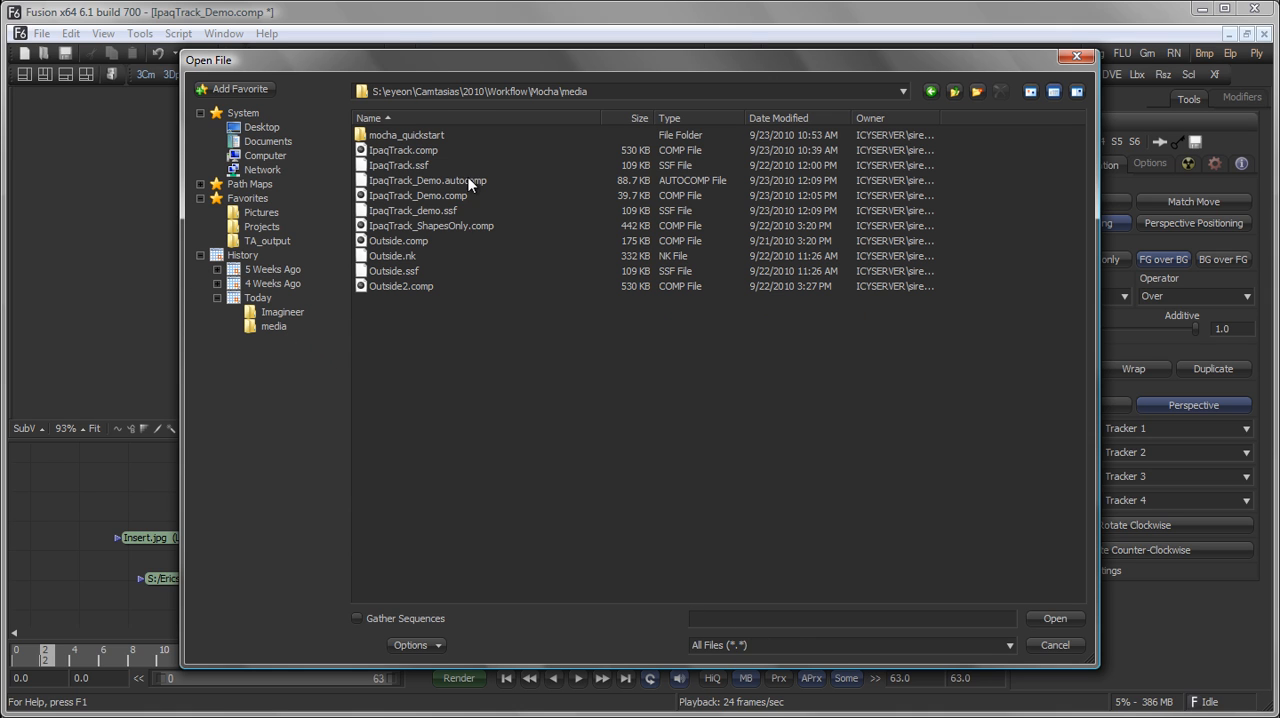
pyautogui.click(435, 210)
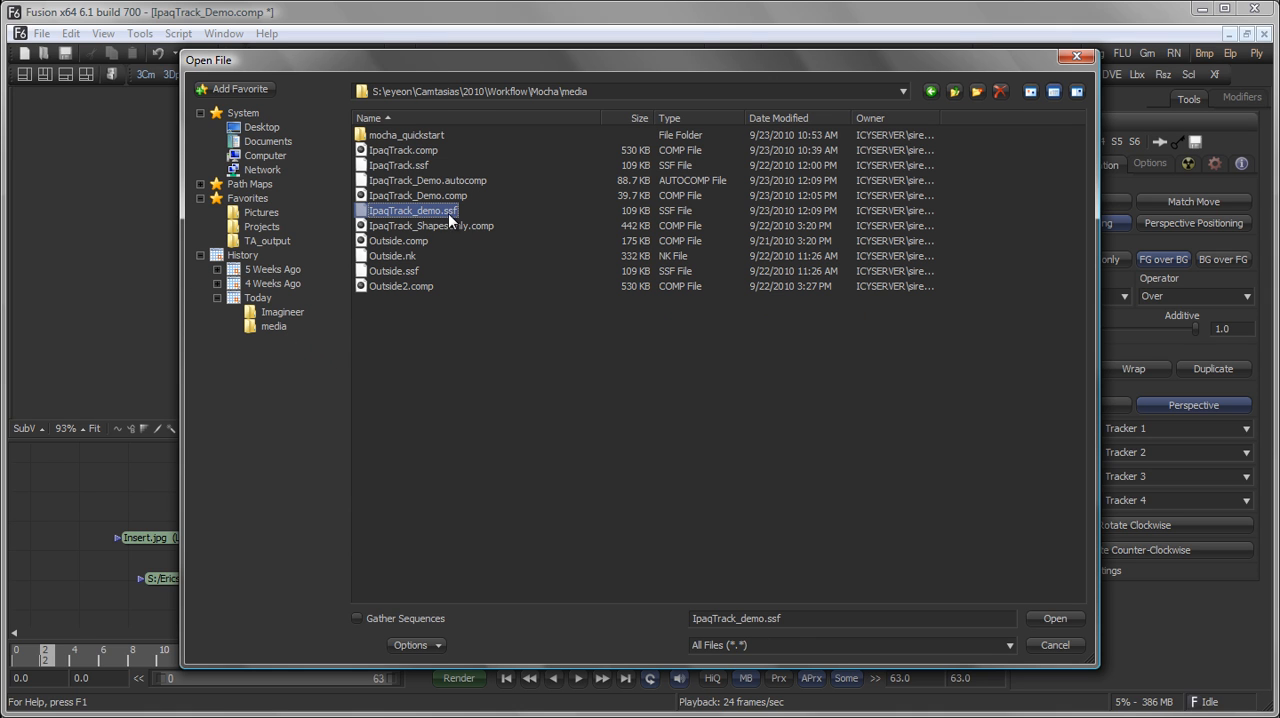
pyautogui.click(1070, 617)
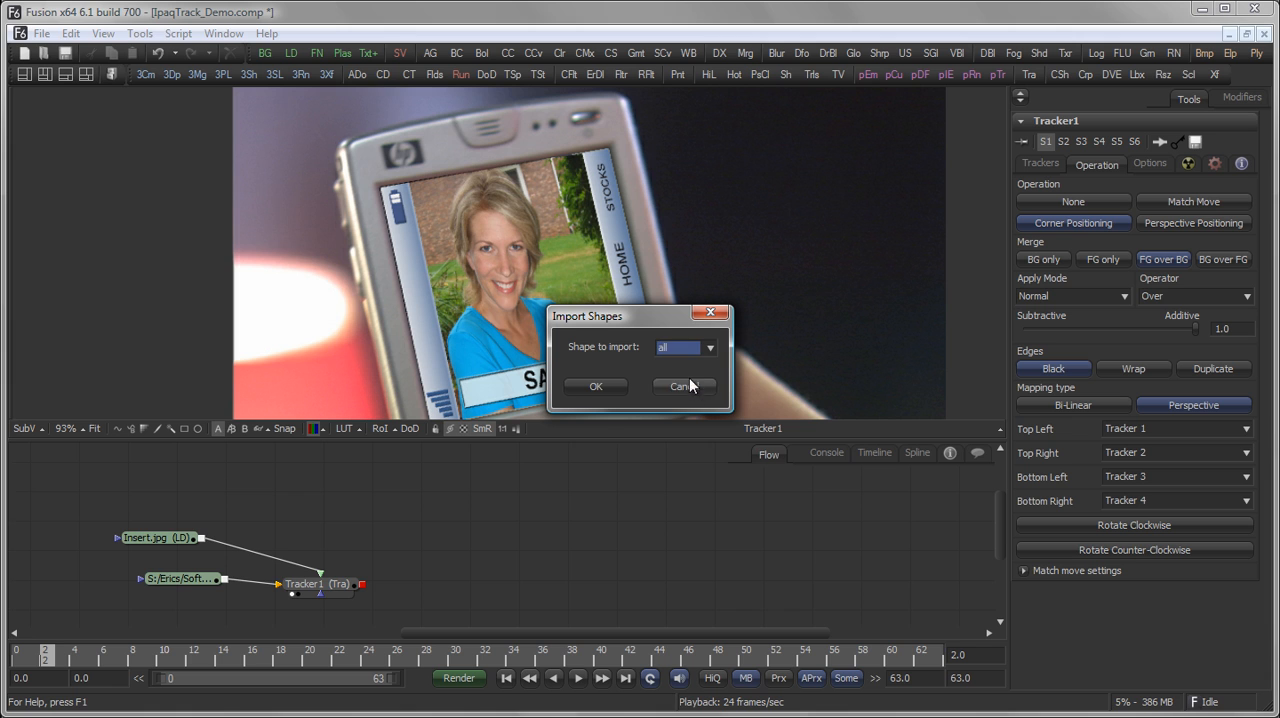
pyautogui.click(586, 385)
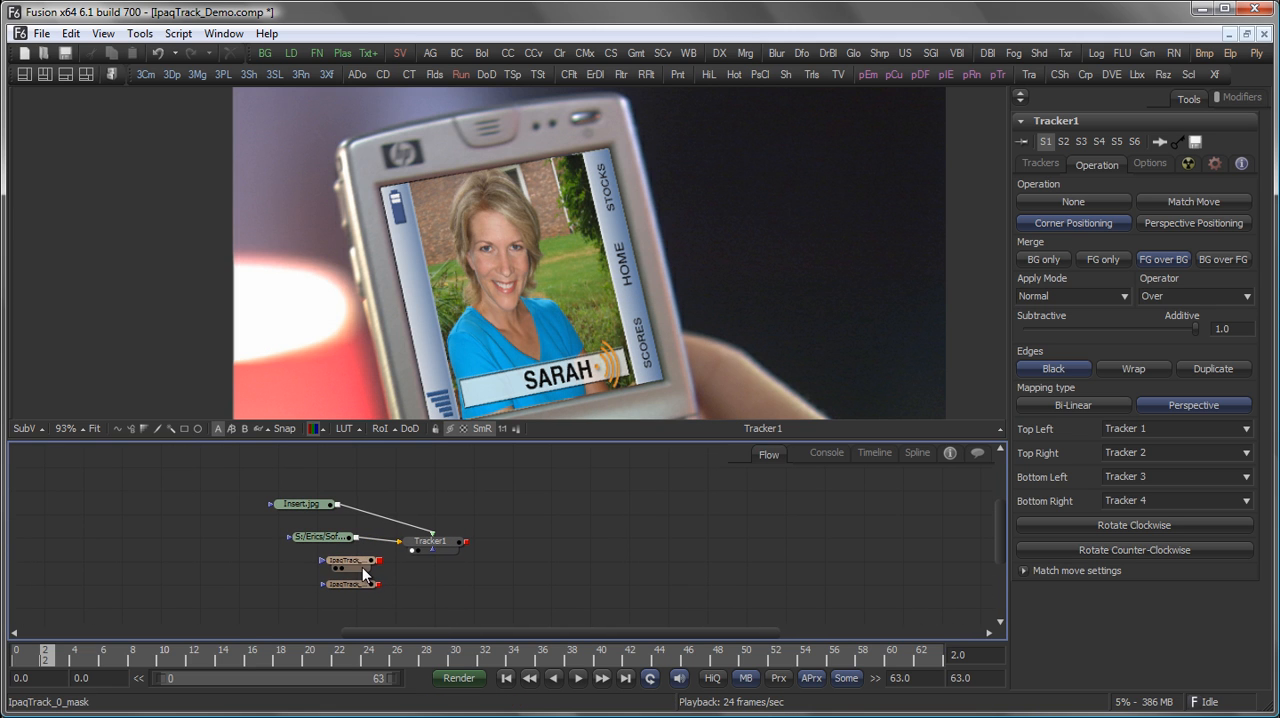
# View the IpaqTrack_0_mask and IpaqTrack_1_mask nodes in turn to see which area each shape covers.
pyautogui.click(350, 561)
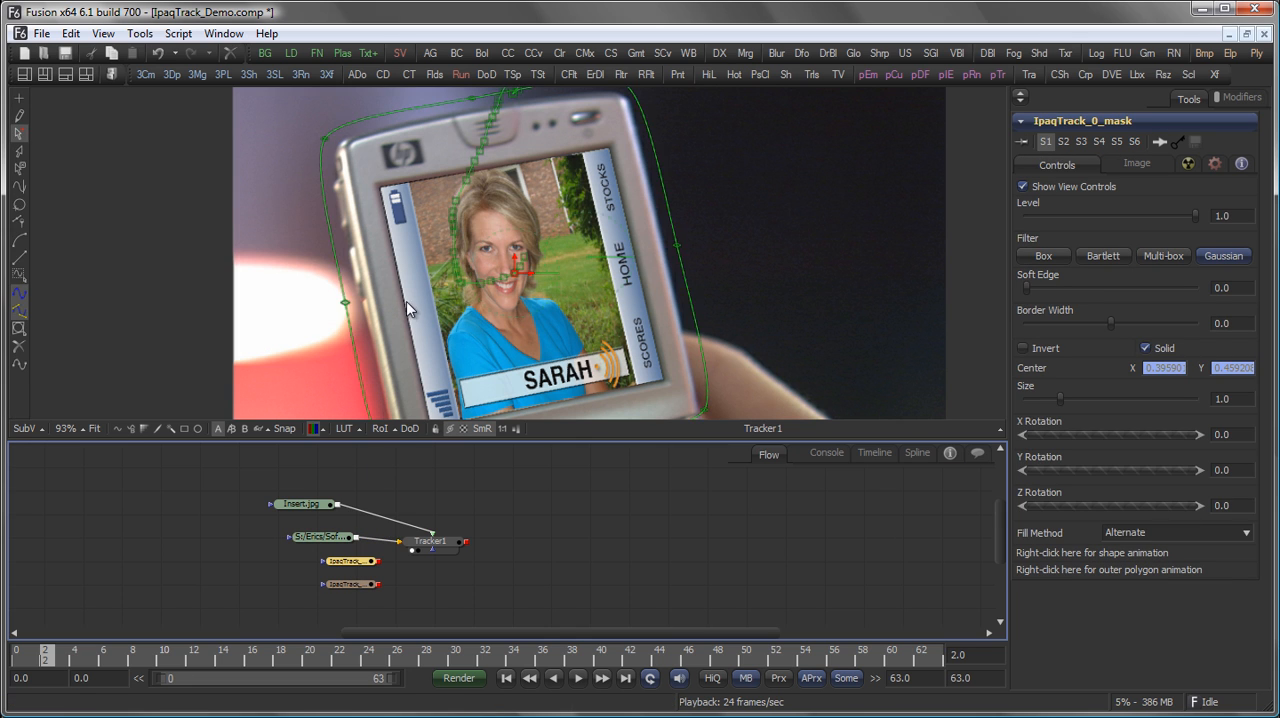
pyautogui.press('1')
pyautogui.scroll(-6, 623, 216)
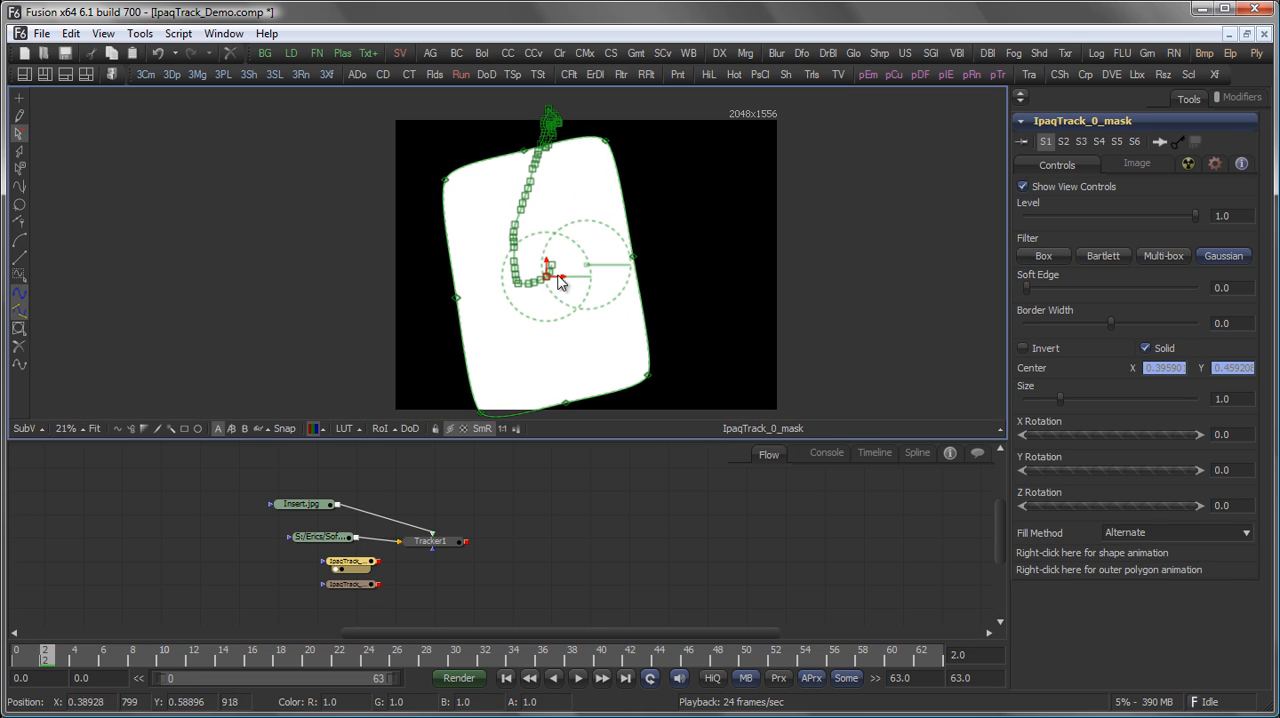
pyautogui.click(587, 507)
pyautogui.moveTo(363, 586); pyautogui.dragTo(447, 309)
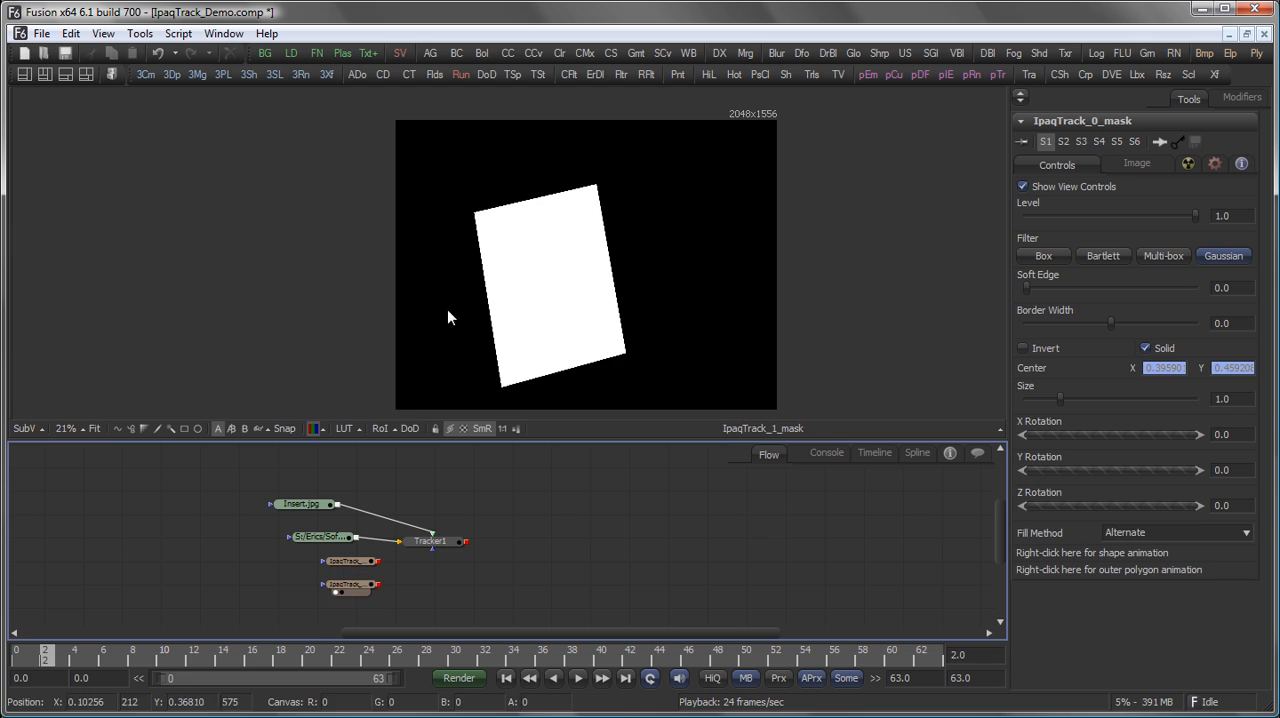
# Compare the original phone footage with the Tracker1 composite at frame 12 to examine the lost screen reflections.
pyautogui.moveTo(506, 526); pyautogui.dragTo(502, 501)
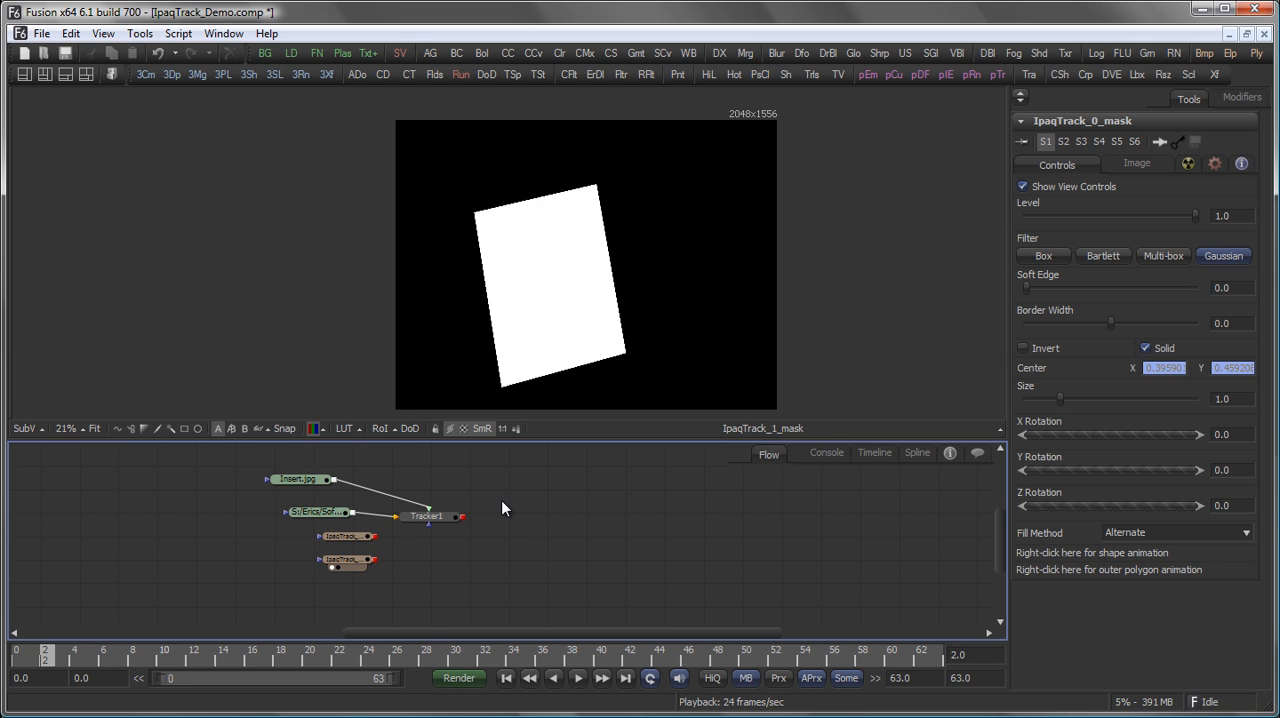
pyautogui.moveTo(511, 486); pyautogui.dragTo(518, 562)
pyautogui.scroll(3, 543, 495)
pyautogui.moveTo(395, 550)
pyautogui.mouseDown()
pyautogui.moveTo(450, 276)
pyautogui.moveTo(392, 533)
pyautogui.mouseUp()
pyautogui.moveTo(641, 225); pyautogui.dragTo(736, 163)
pyautogui.click(572, 520)
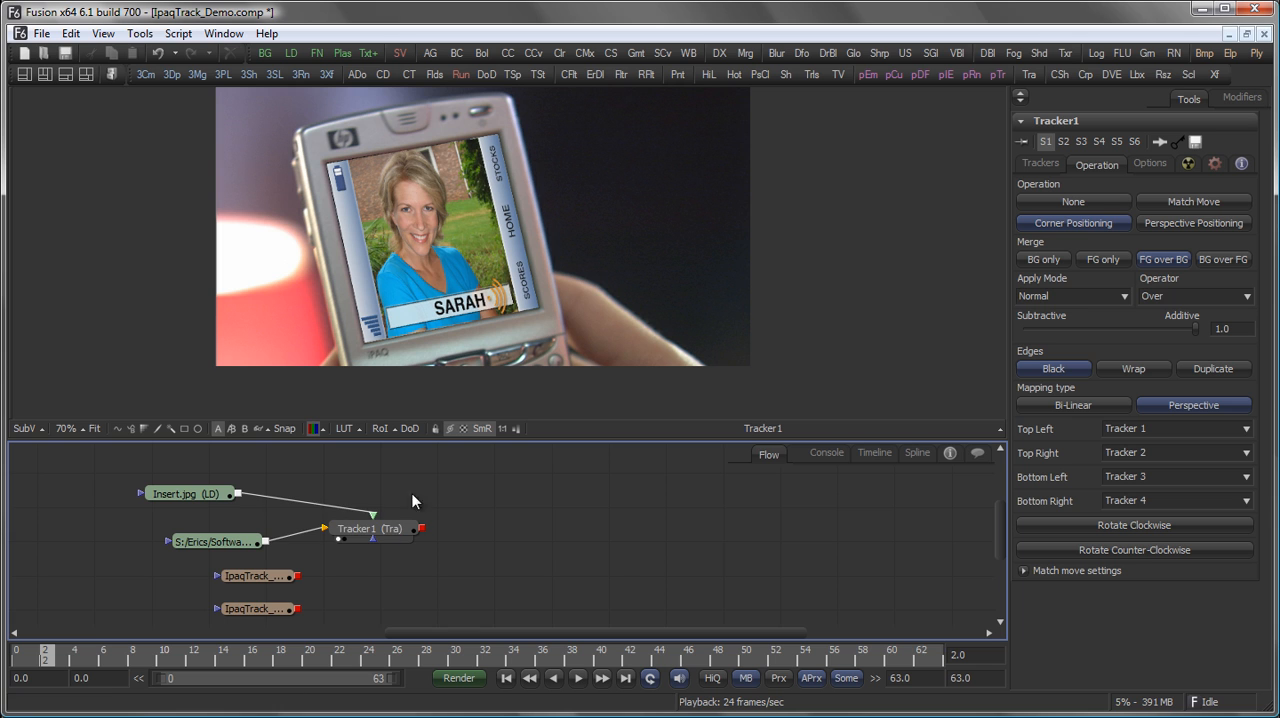
pyautogui.moveTo(218, 541); pyautogui.dragTo(336, 285)
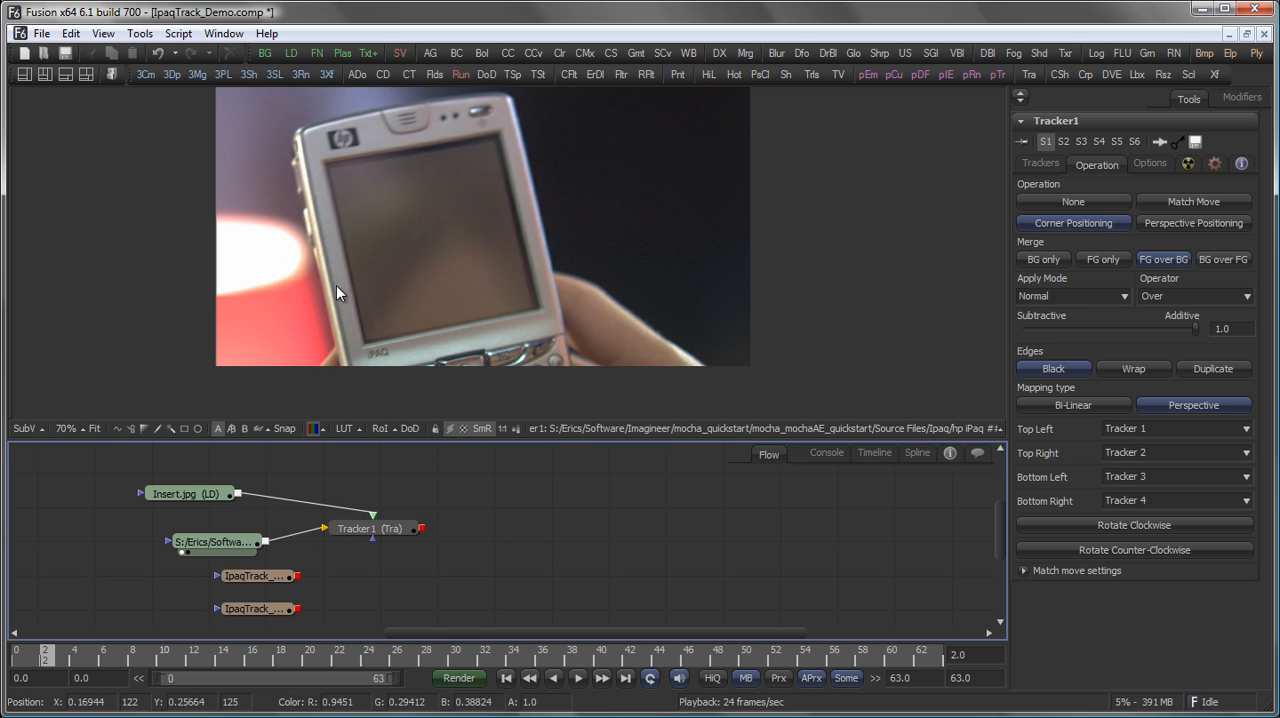
pyautogui.moveTo(478, 661); pyautogui.dragTo(193, 660)
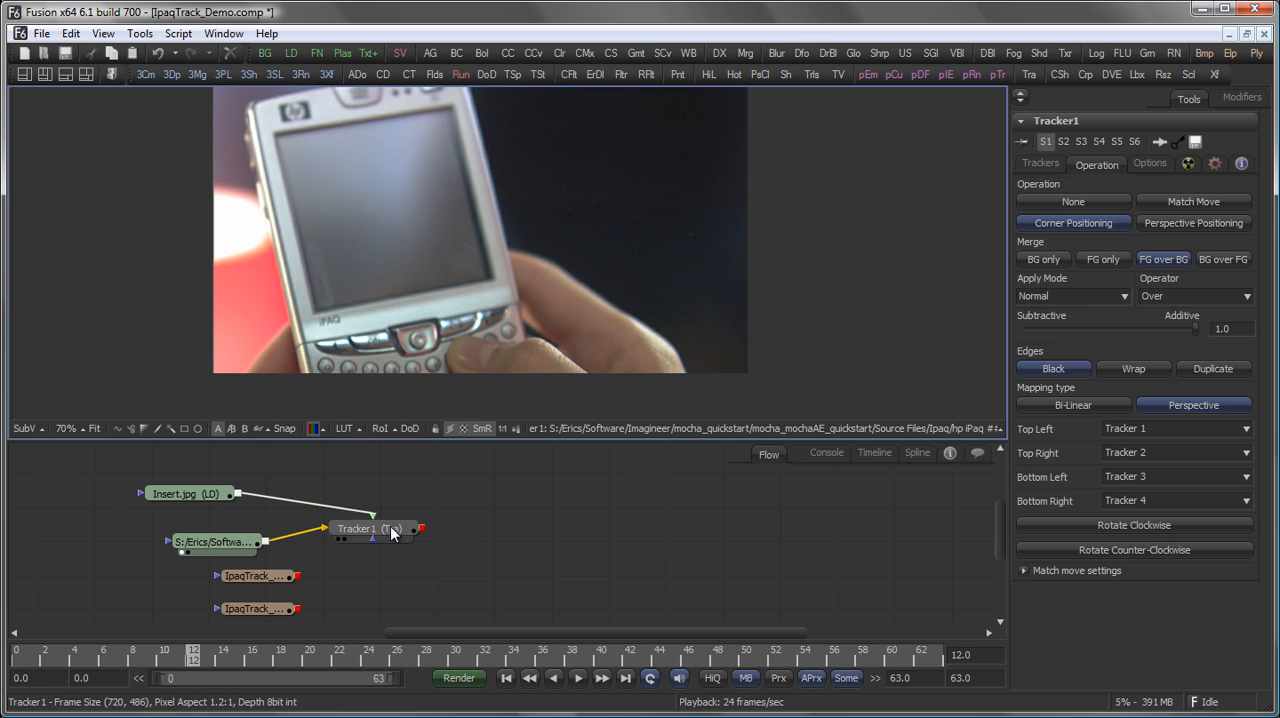
pyautogui.moveTo(390, 526); pyautogui.dragTo(448, 292)
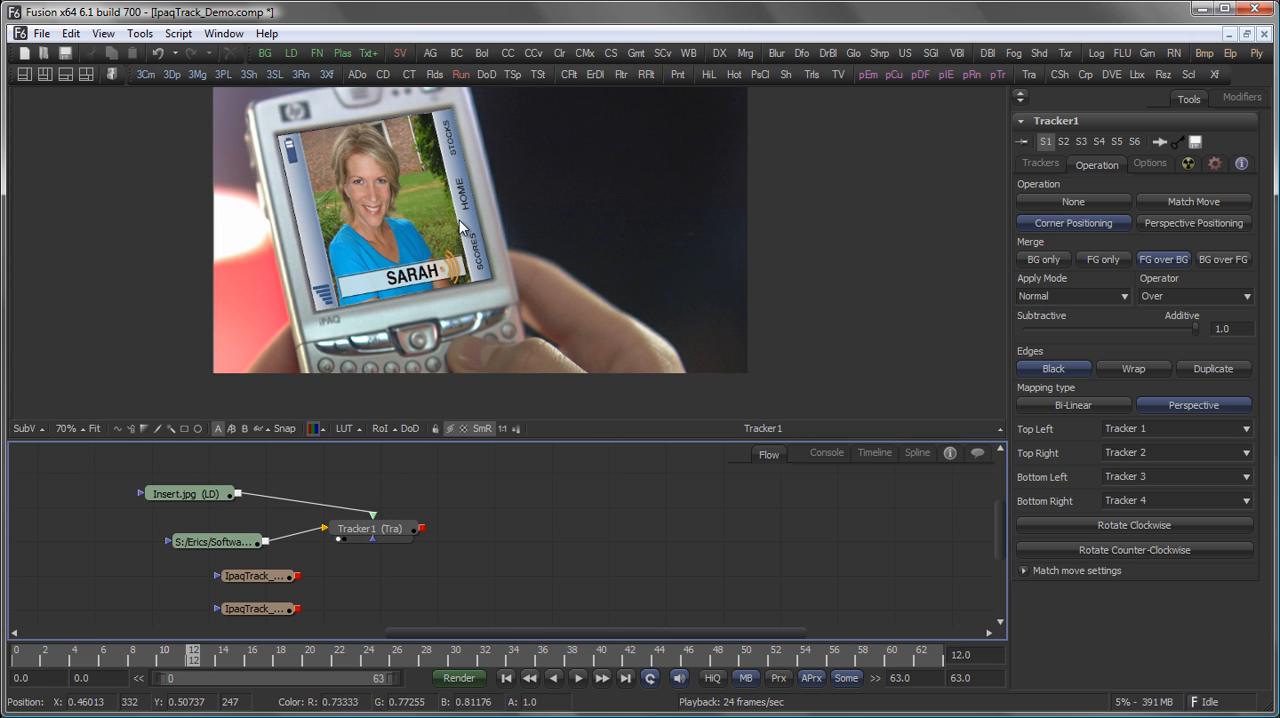
# Tidy the flow by shifting Tracker1 and placing the two IpaqTrack mask nodes away from the footage loader.
pyautogui.moveTo(372, 529); pyautogui.dragTo(414, 504)
pyautogui.moveTo(237, 518); pyautogui.dragTo(41, 559)
pyautogui.moveTo(362, 573); pyautogui.dragTo(445, 596)
pyautogui.moveTo(464, 511); pyautogui.dragTo(470, 551)
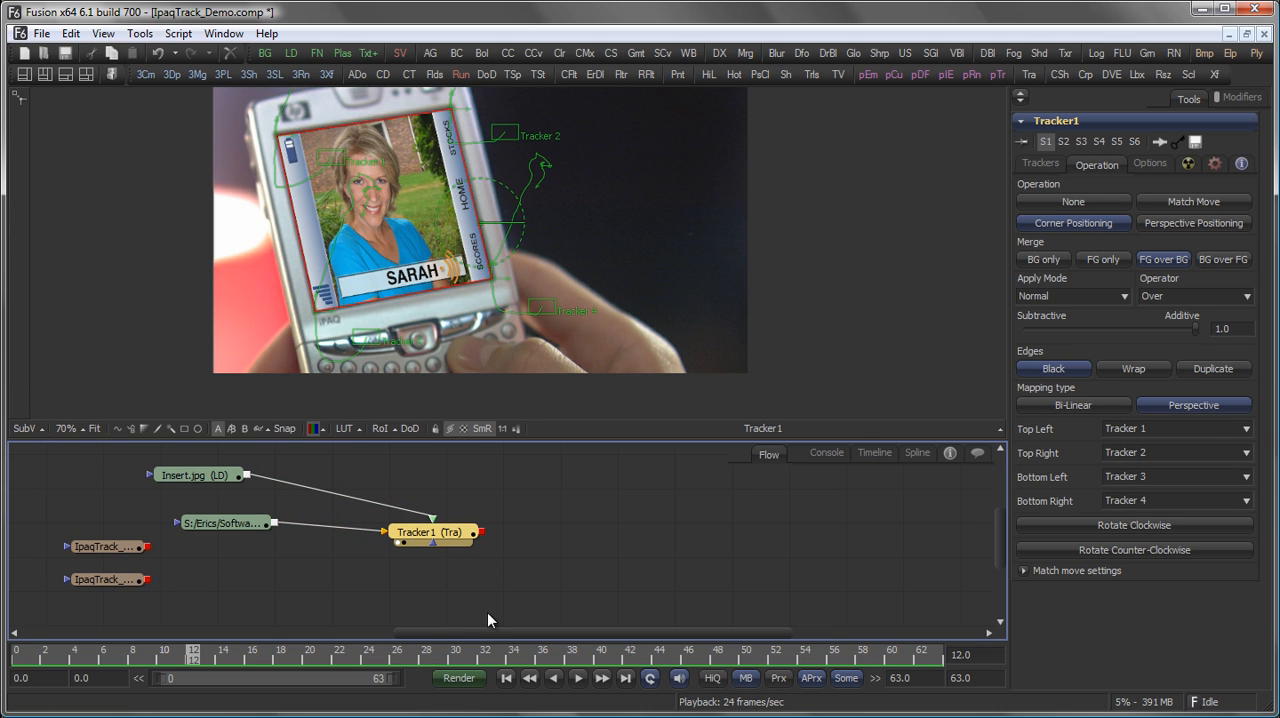
# Duplicate Tracker1 below the original and connect the phone footage to the copy's background input.
pyautogui.hotkey('ctrl', 'c')
pyautogui.click(429, 576)
pyautogui.hotkey('ctrl', 'v')
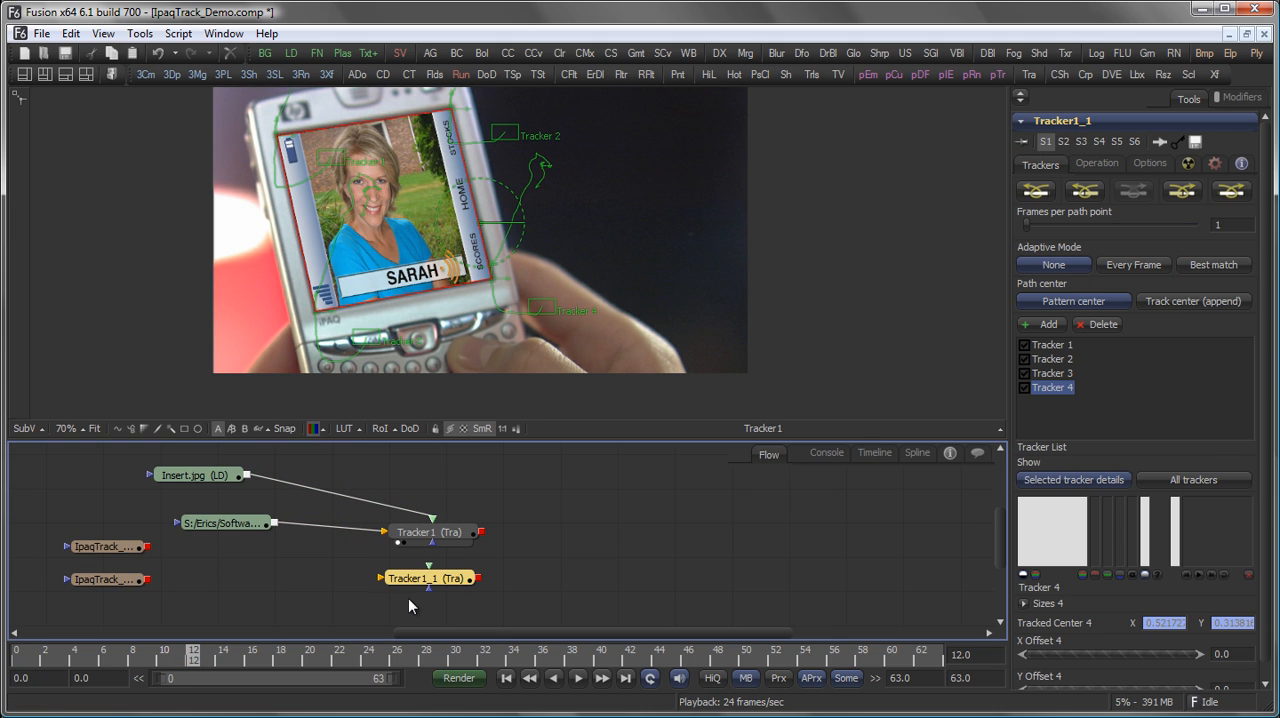
pyautogui.moveTo(274, 523); pyautogui.dragTo(383, 578)
# Insert a BrightnessContrast node between the footage and the copied tracker, with Alpha enabled and Gain at 0.
pyautogui.moveTo(481, 53); pyautogui.dragTo(450, 300)
pyautogui.click(1206, 186)
pyautogui.moveTo(1109, 220); pyautogui.dragTo(1020, 218)
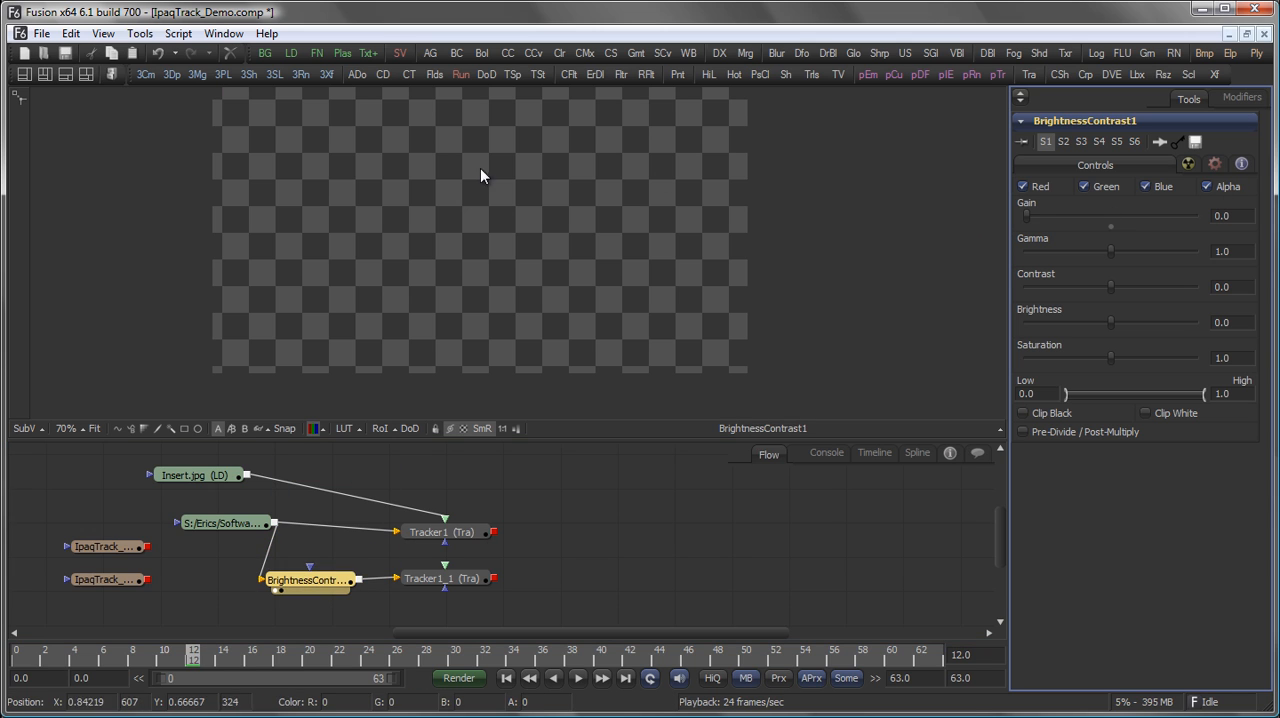
# Add a white Background node, connect it to the copied tracker's foreground input, and view the resulting matte.
pyautogui.click(338, 611)
pyautogui.moveTo(338, 612); pyautogui.dragTo(451, 573)
pyautogui.click(471, 529)
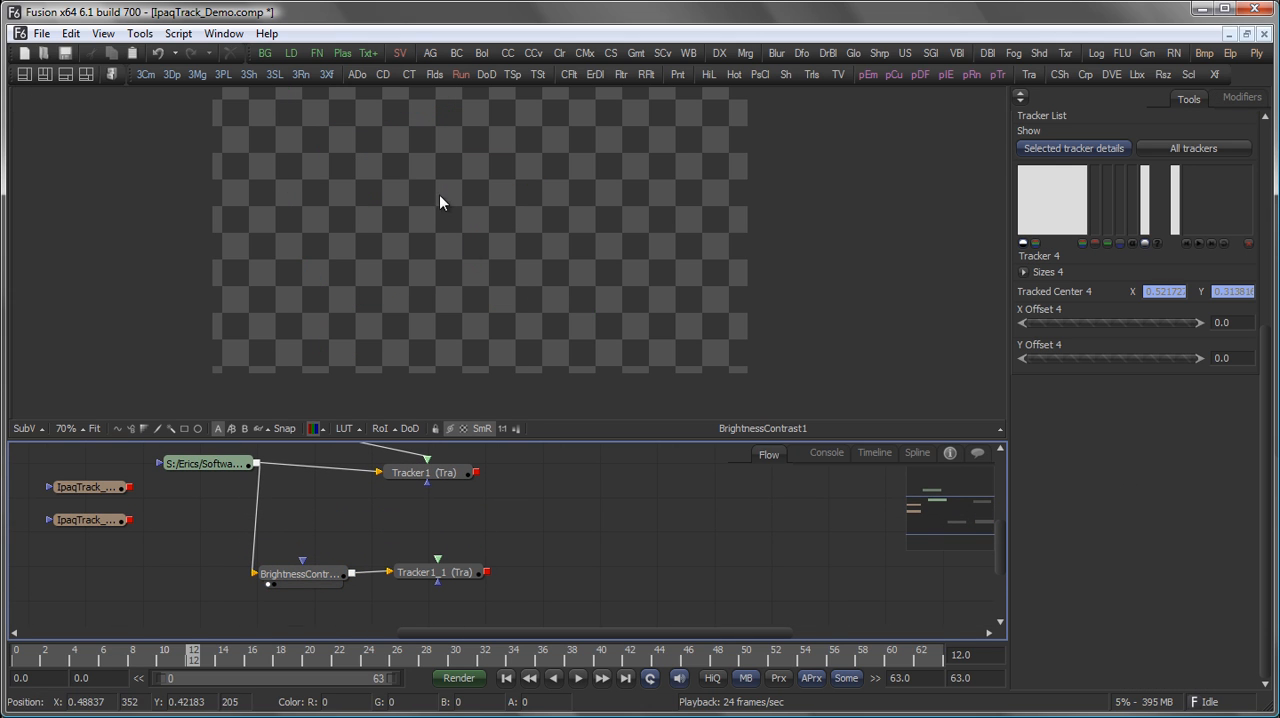
pyautogui.moveTo(268, 55); pyautogui.dragTo(493, 528)
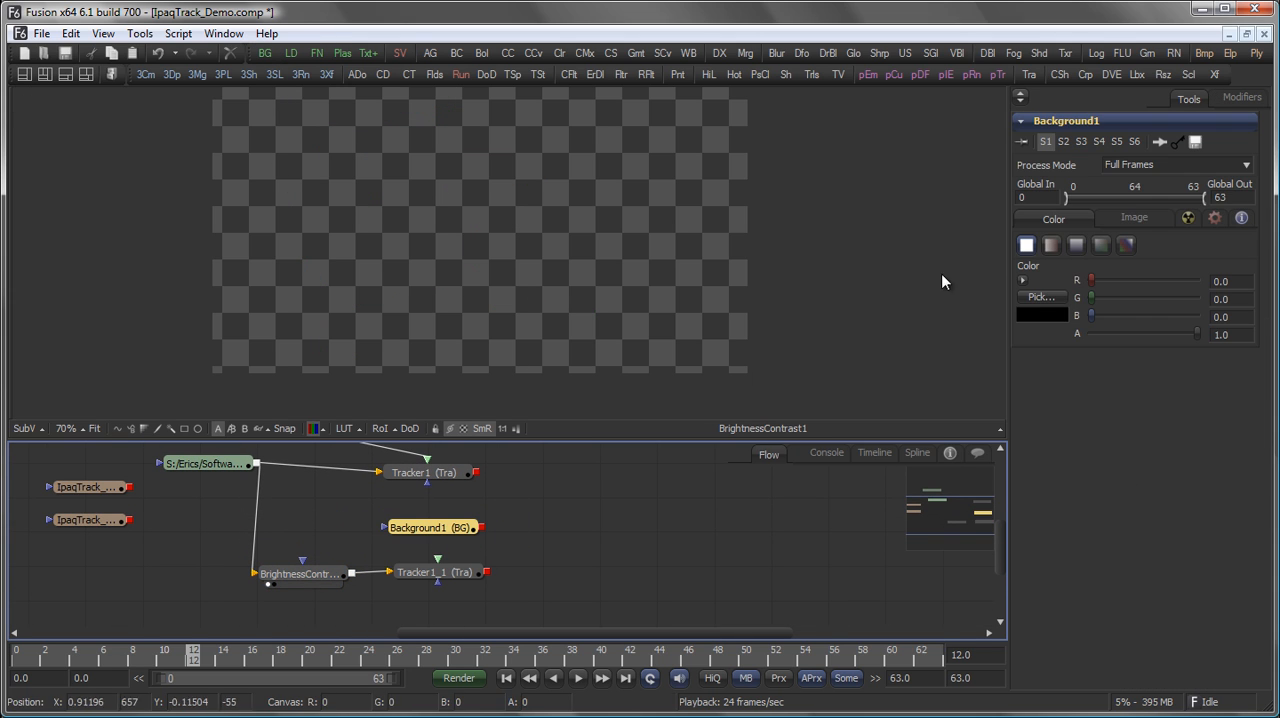
pyautogui.click(1023, 279)
pyautogui.moveTo(1180, 304); pyautogui.dragTo(1180, 278)
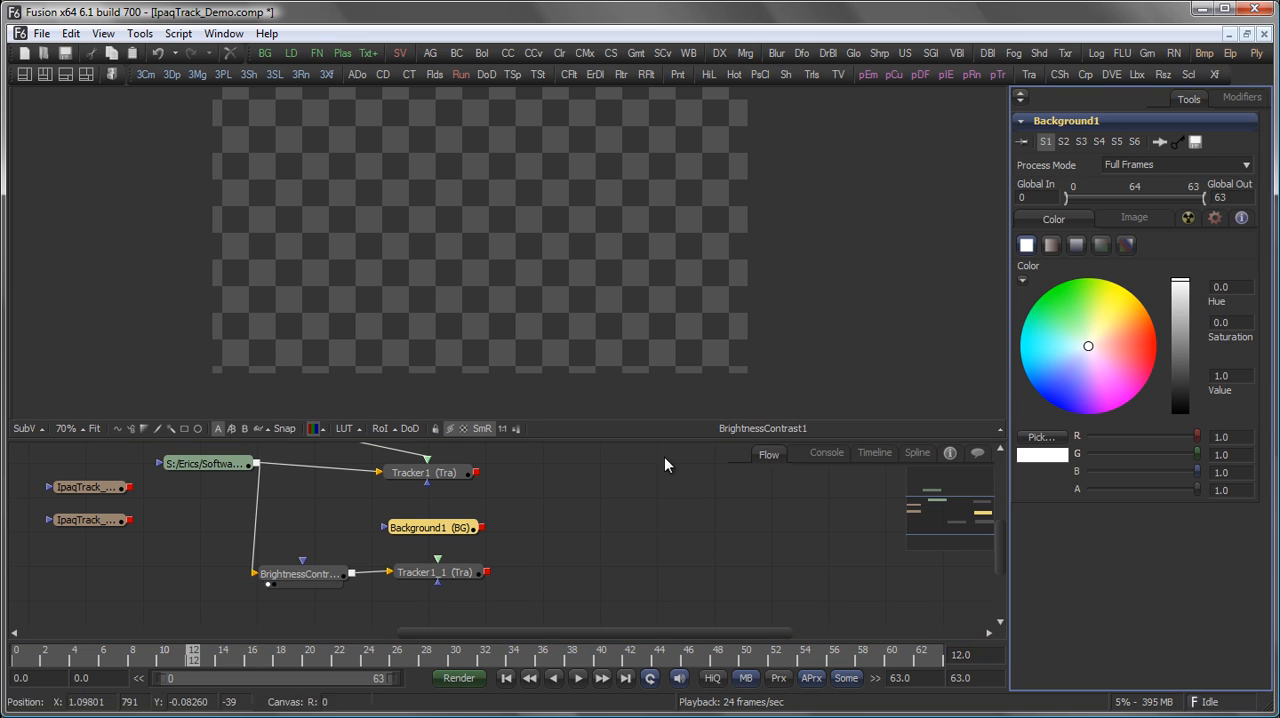
pyautogui.moveTo(474, 528); pyautogui.dragTo(534, 114)
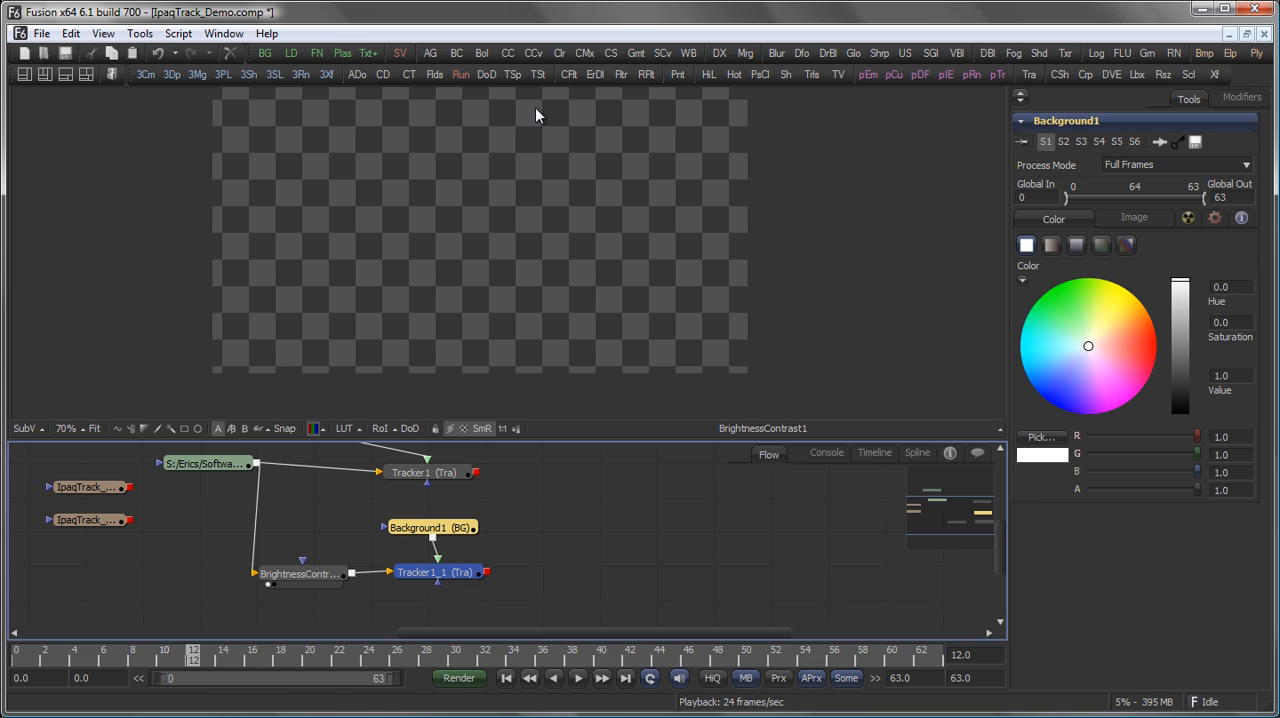
pyautogui.click(517, 534)
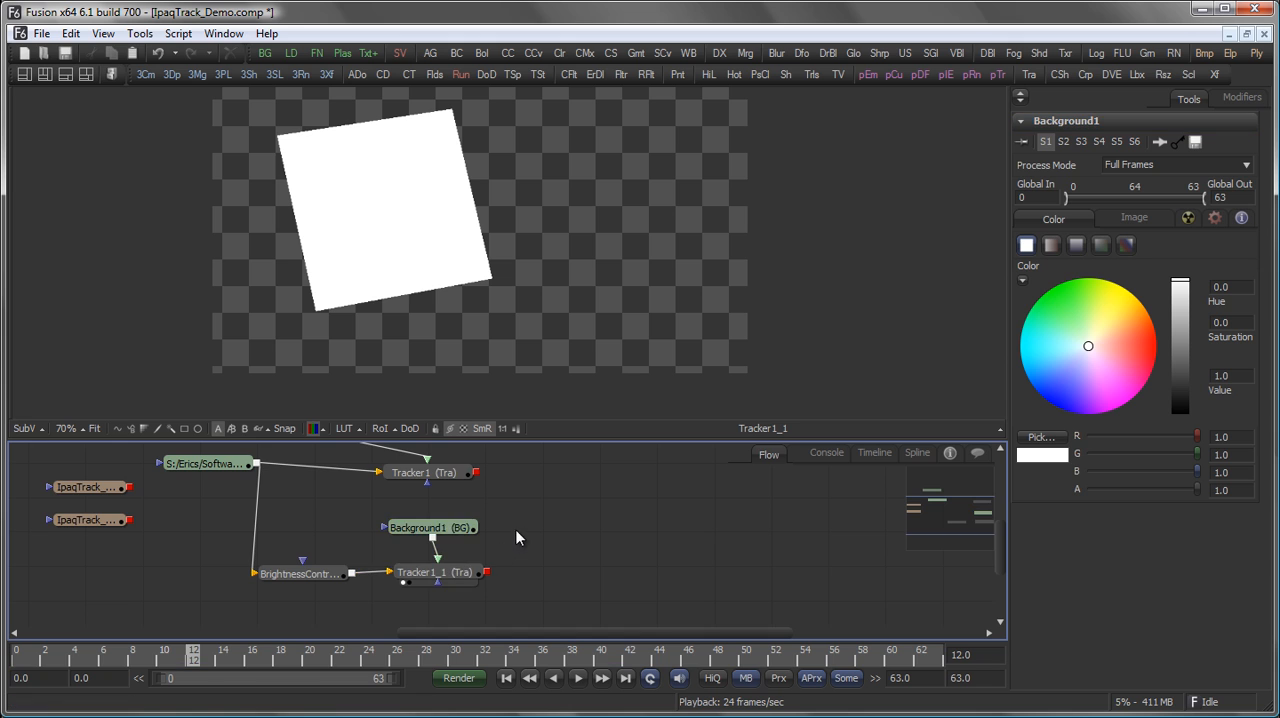
# Merge the original footage over Tracker1's output using a Merge node with its apply mode set to Screen.
pyautogui.moveTo(506, 516); pyautogui.dragTo(509, 540)
pyautogui.click(432, 497)
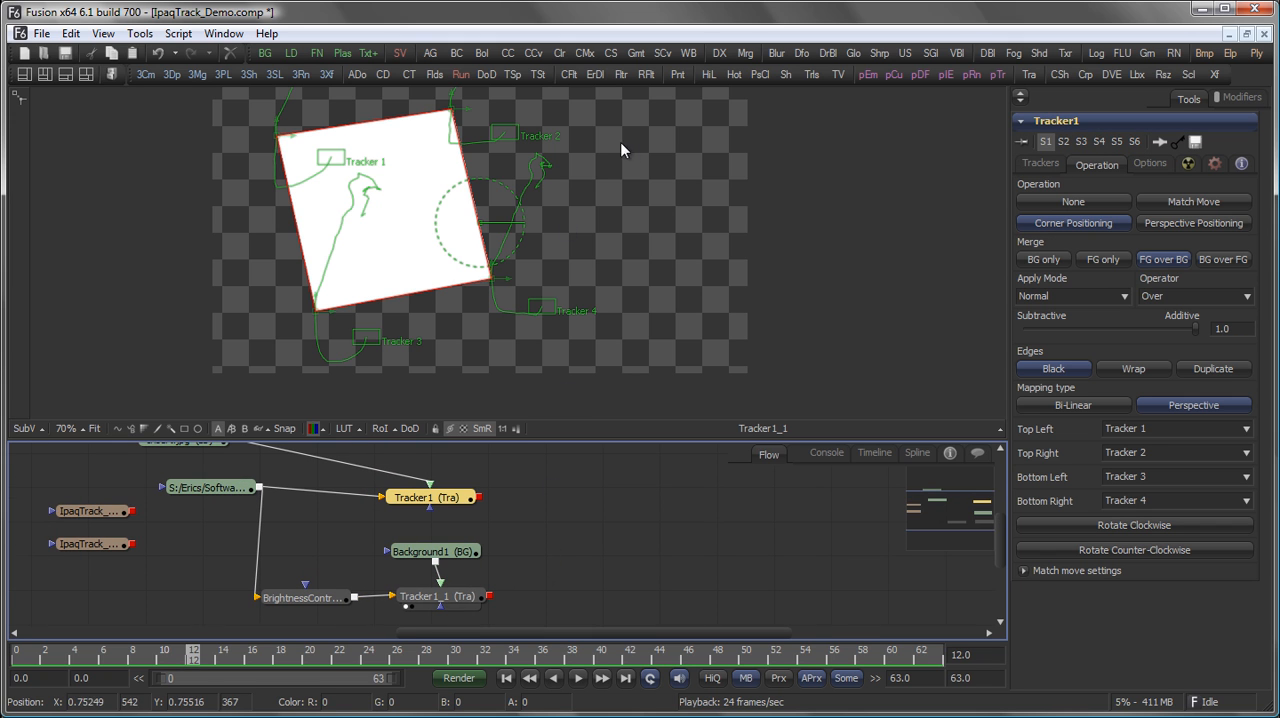
pyautogui.click(745, 53)
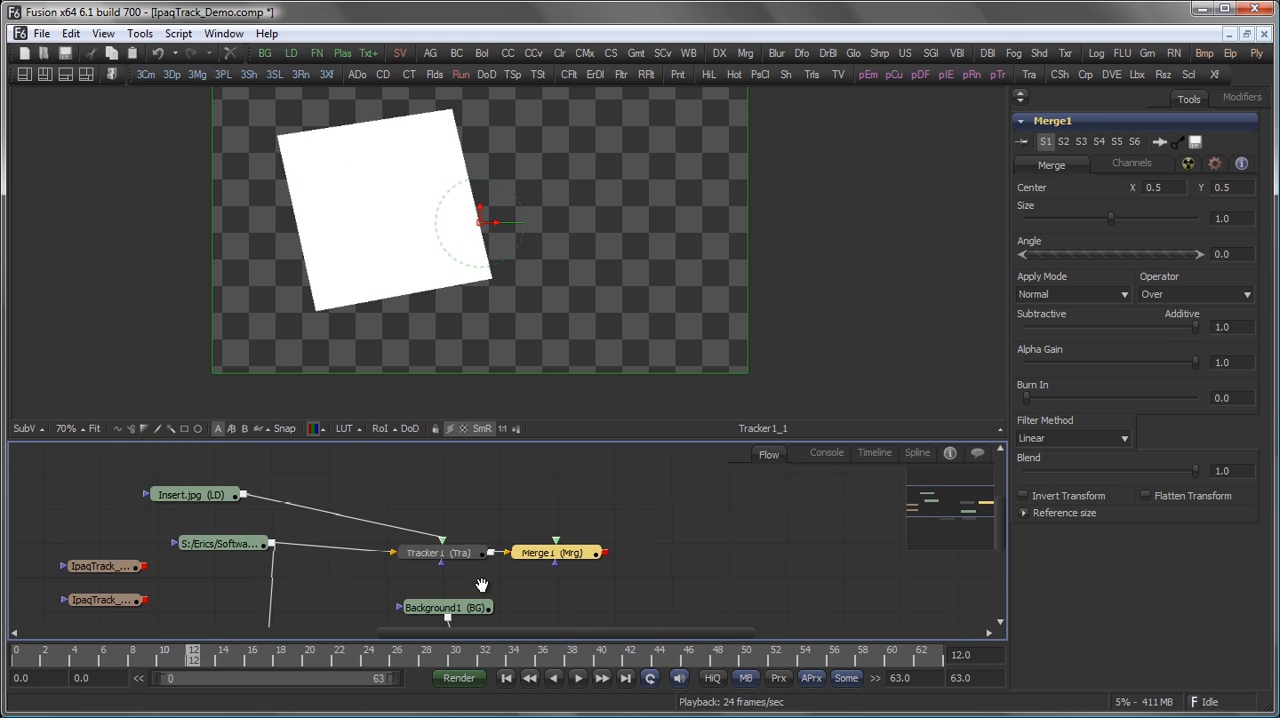
pyautogui.moveTo(453, 579)
pyautogui.mouseDown()
pyautogui.moveTo(427, 479)
pyautogui.moveTo(434, 596)
pyautogui.mouseUp()
pyautogui.moveTo(234, 447); pyautogui.dragTo(591, 549)
pyautogui.moveTo(591, 549); pyautogui.dragTo(592, 390)
pyautogui.click(1081, 293)
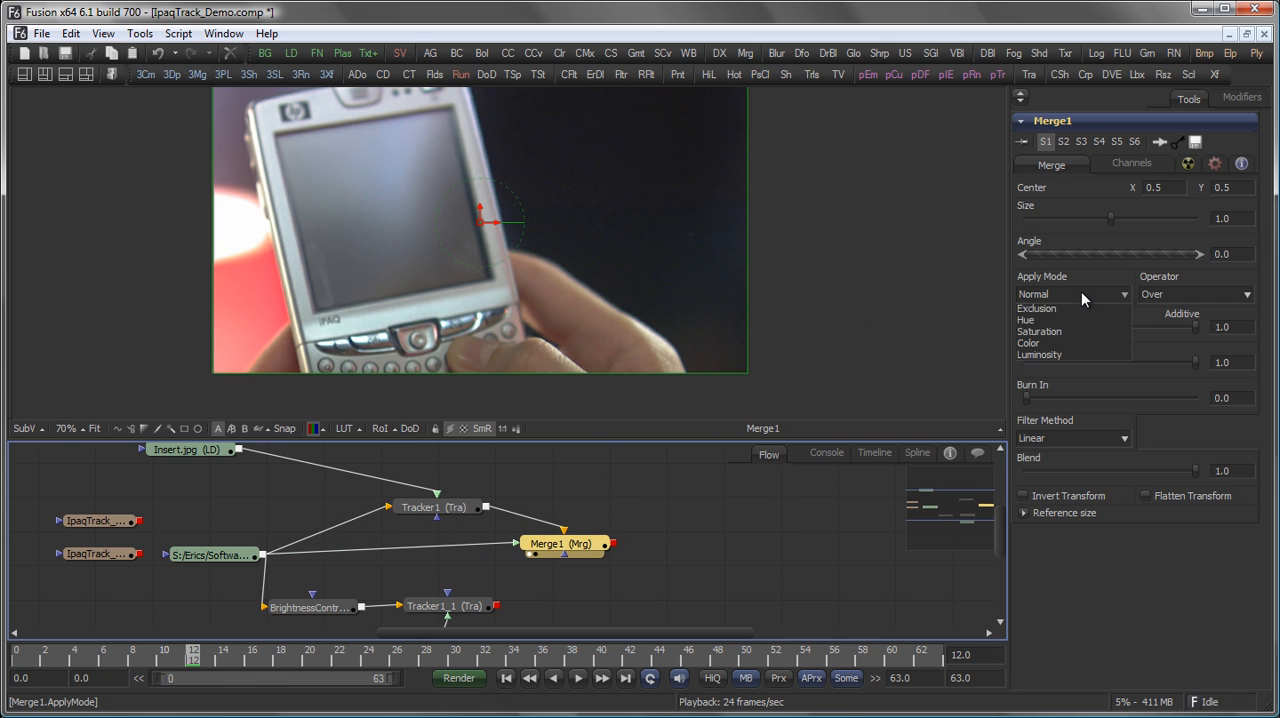
pyautogui.click(1083, 322)
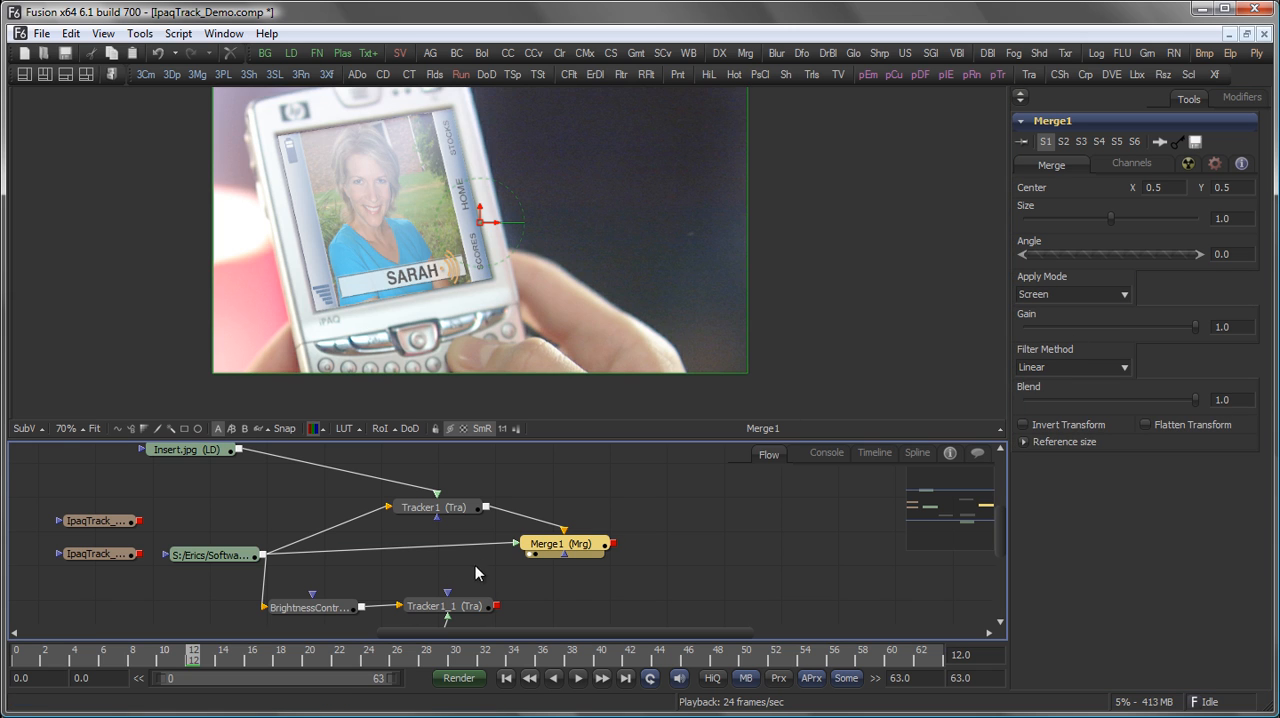
# Try the copied tracker as Merge1's effect mask, and delete it along with the BrightnessContrast and Background nodes.
pyautogui.moveTo(492, 606); pyautogui.dragTo(505, 503)
pyautogui.click(636, 566)
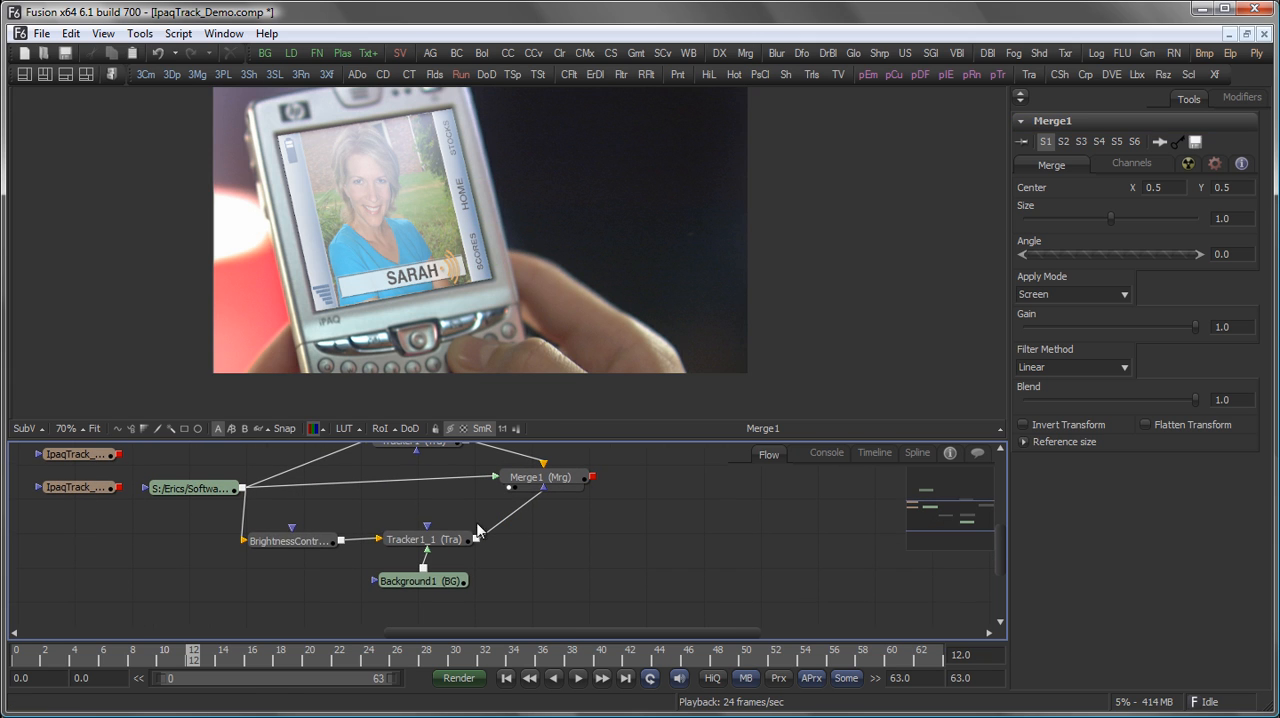
pyautogui.moveTo(287, 511); pyautogui.dragTo(445, 578)
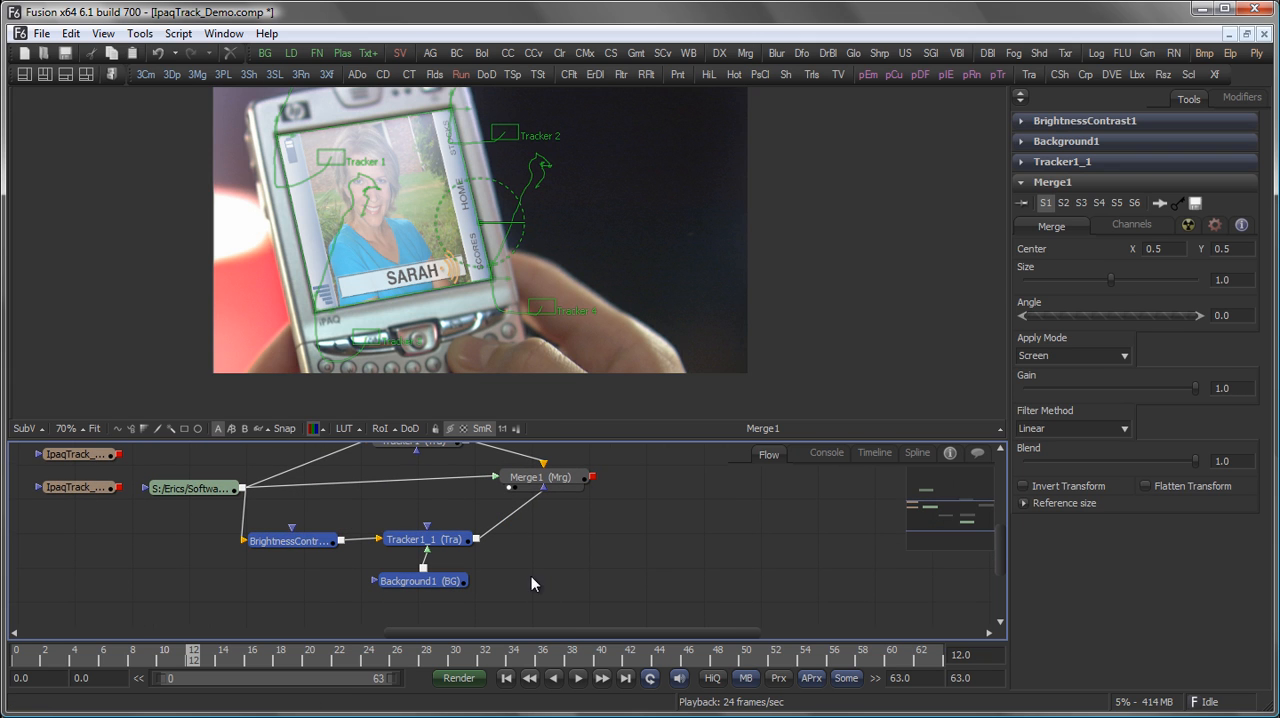
pyautogui.moveTo(590, 552); pyautogui.dragTo(581, 583)
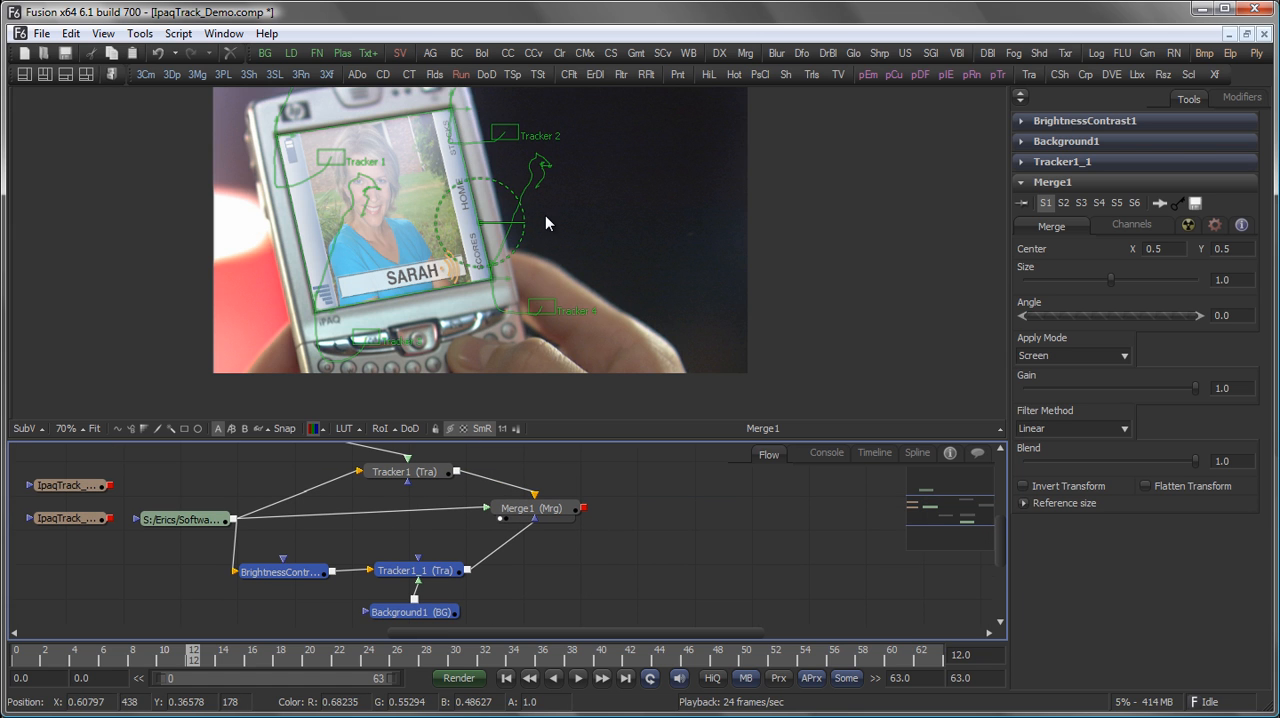
pyautogui.press('Delete')
# Connect IpaqTrack_1_mask to Merge1's effect mask input and turn on high-quality rendering.
pyautogui.click(79, 520)
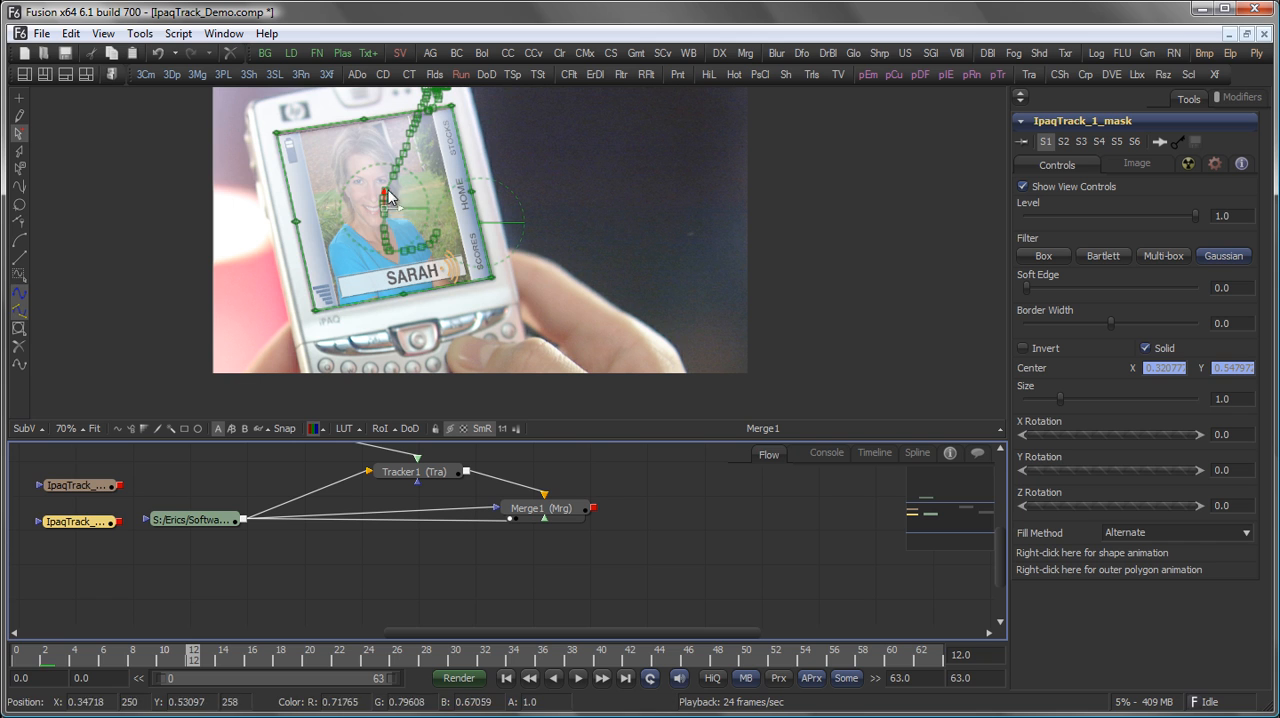
pyautogui.moveTo(79, 521); pyautogui.dragTo(501, 513)
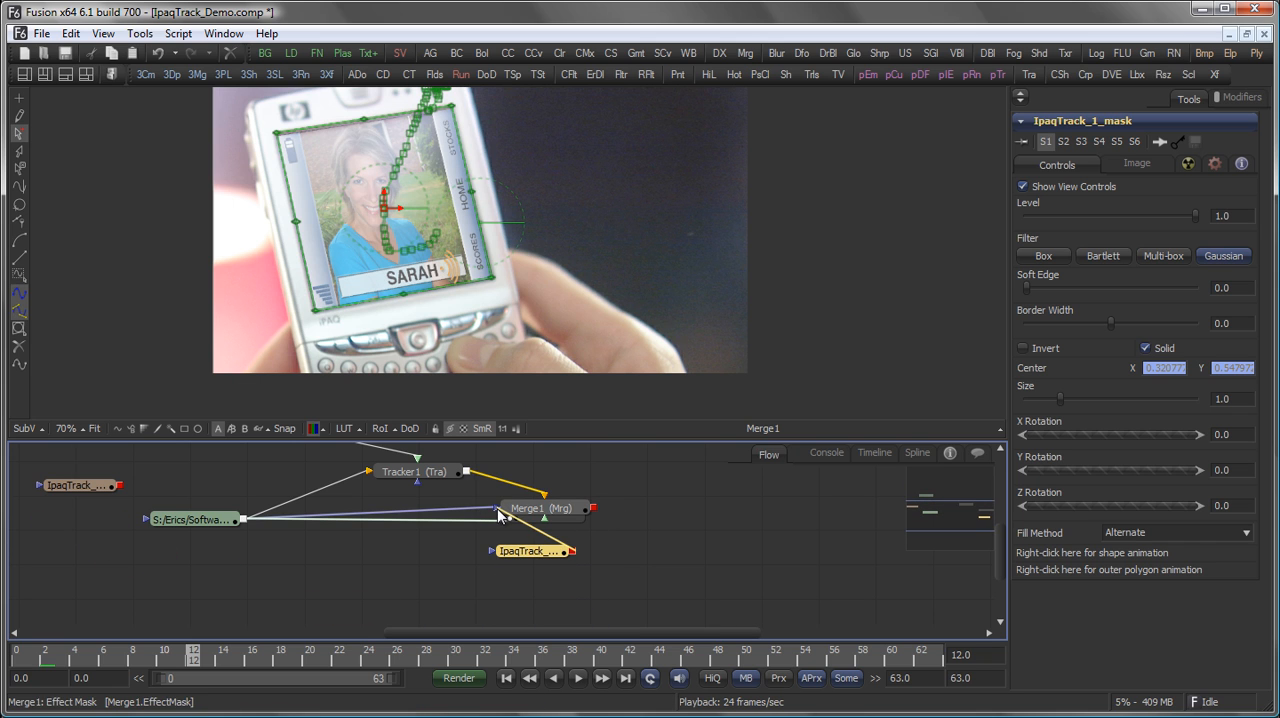
pyautogui.click(641, 545)
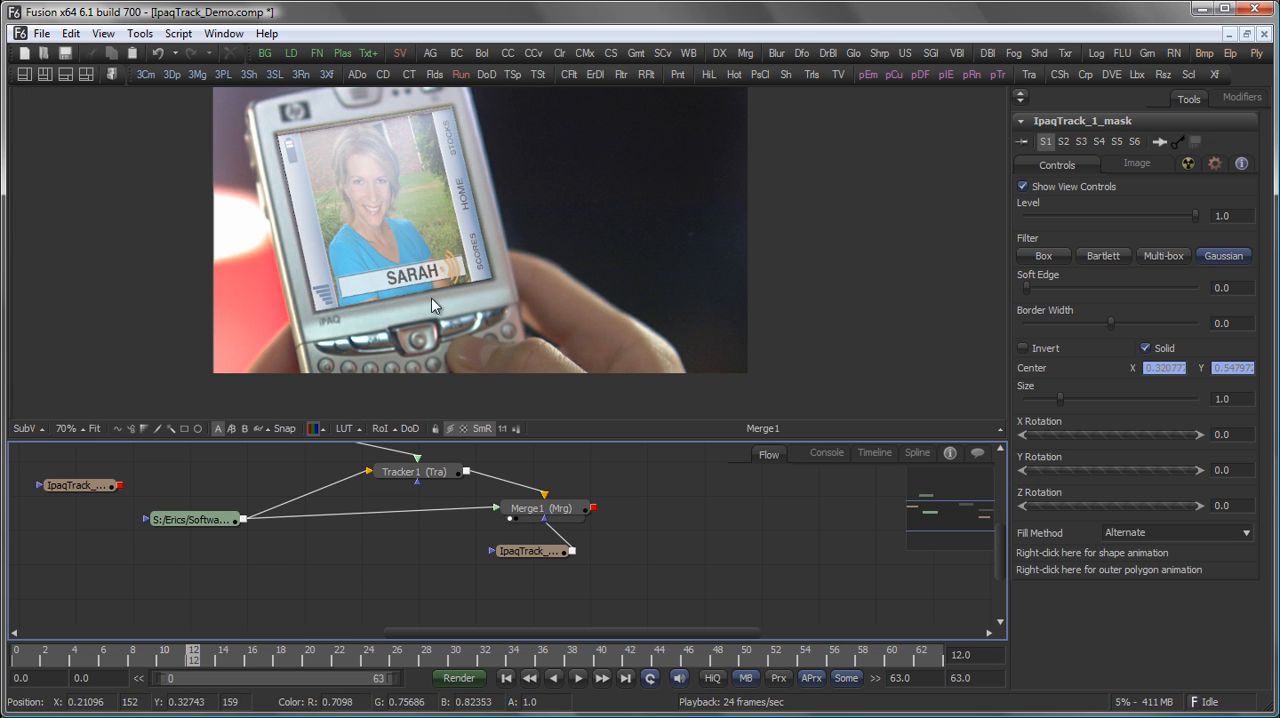
pyautogui.scroll(3, 416, 301)
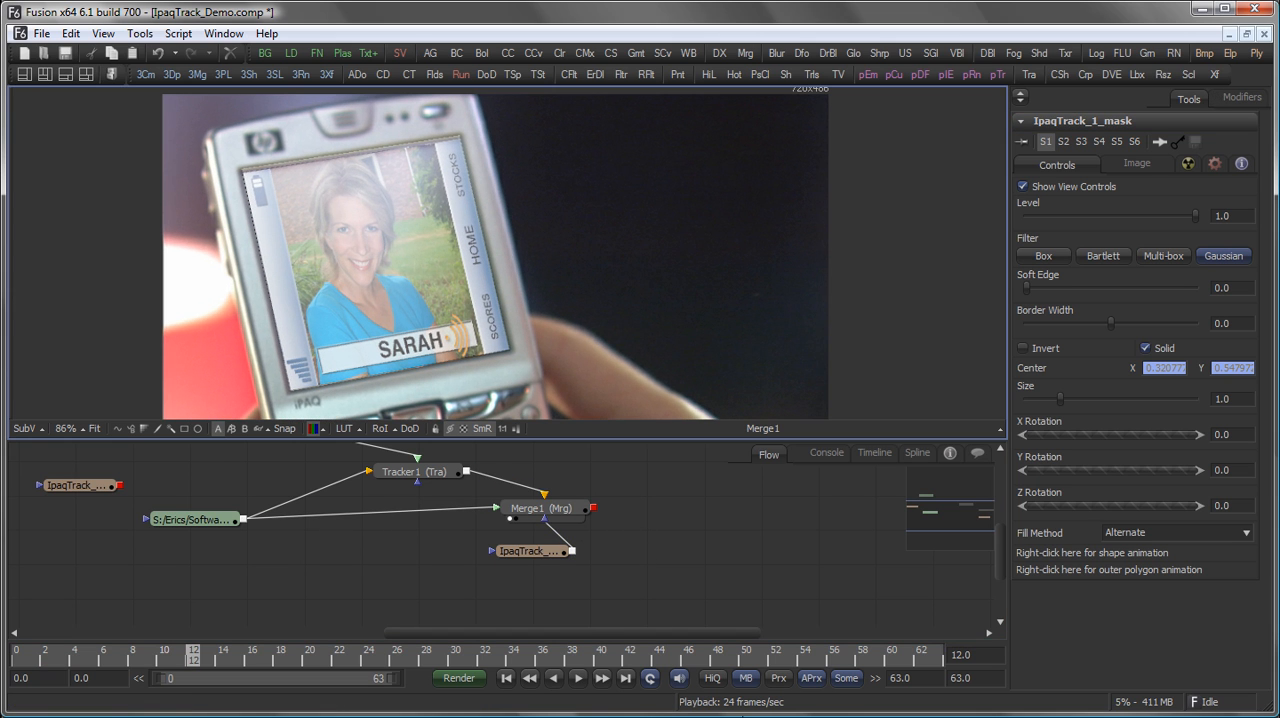
pyautogui.click(713, 679)
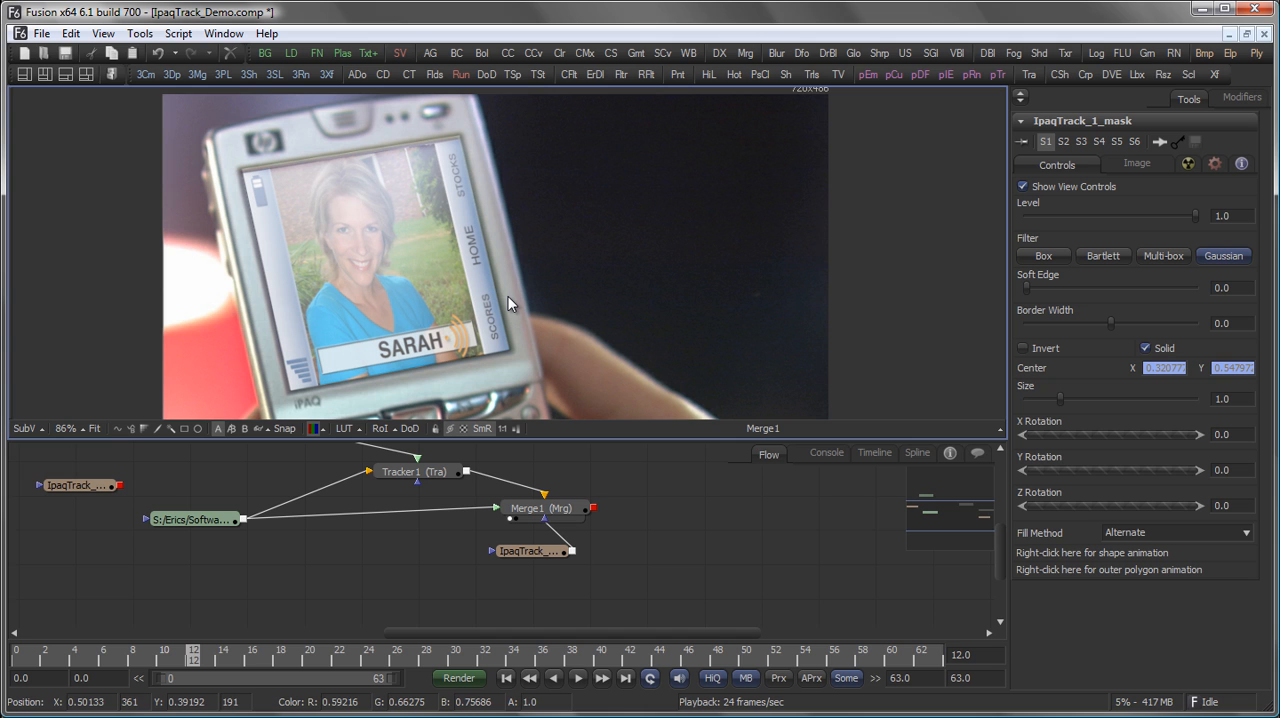
# Lower Merge1's blend to about 0.586 to soften the screened reflections.
pyautogui.moveTo(582, 510); pyautogui.dragTo(582, 520)
pyautogui.moveTo(1194, 400); pyautogui.dragTo(1143, 400)
pyautogui.click(747, 563)
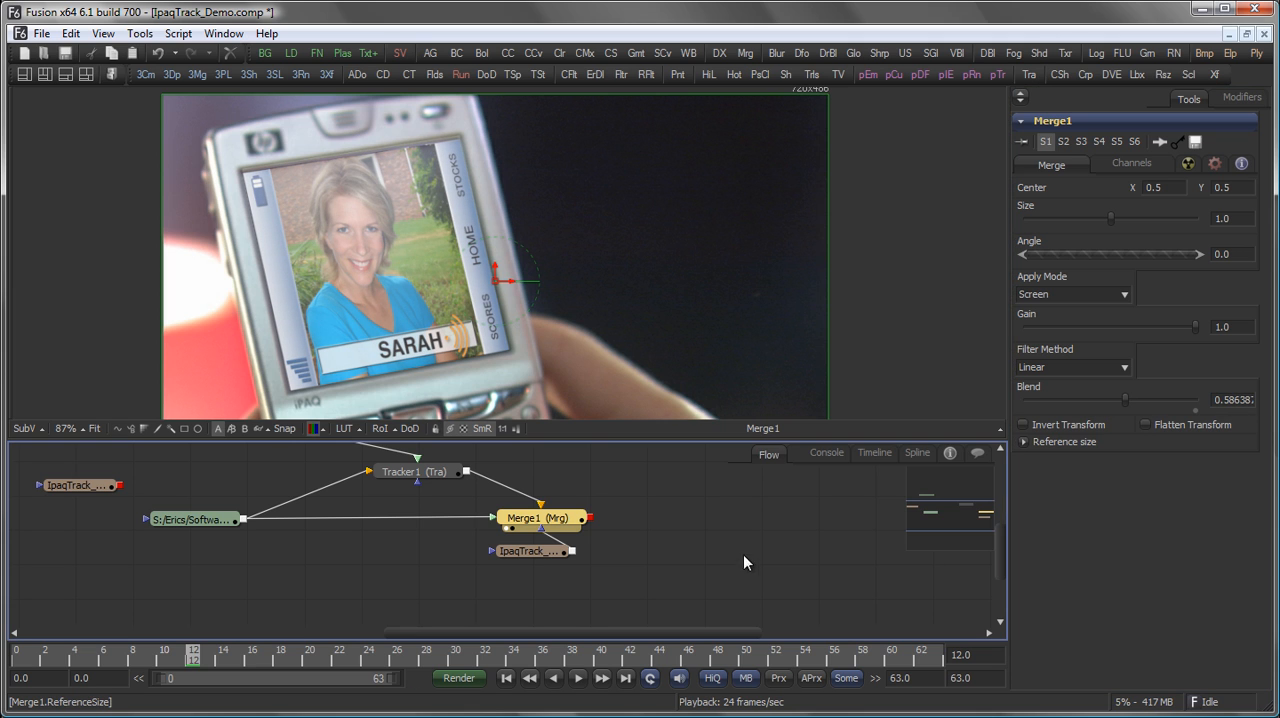
# View the original iPaq footage loader in the viewer to examine the edges of the blank screen.
pyautogui.moveTo(451, 480); pyautogui.dragTo(468, 564)
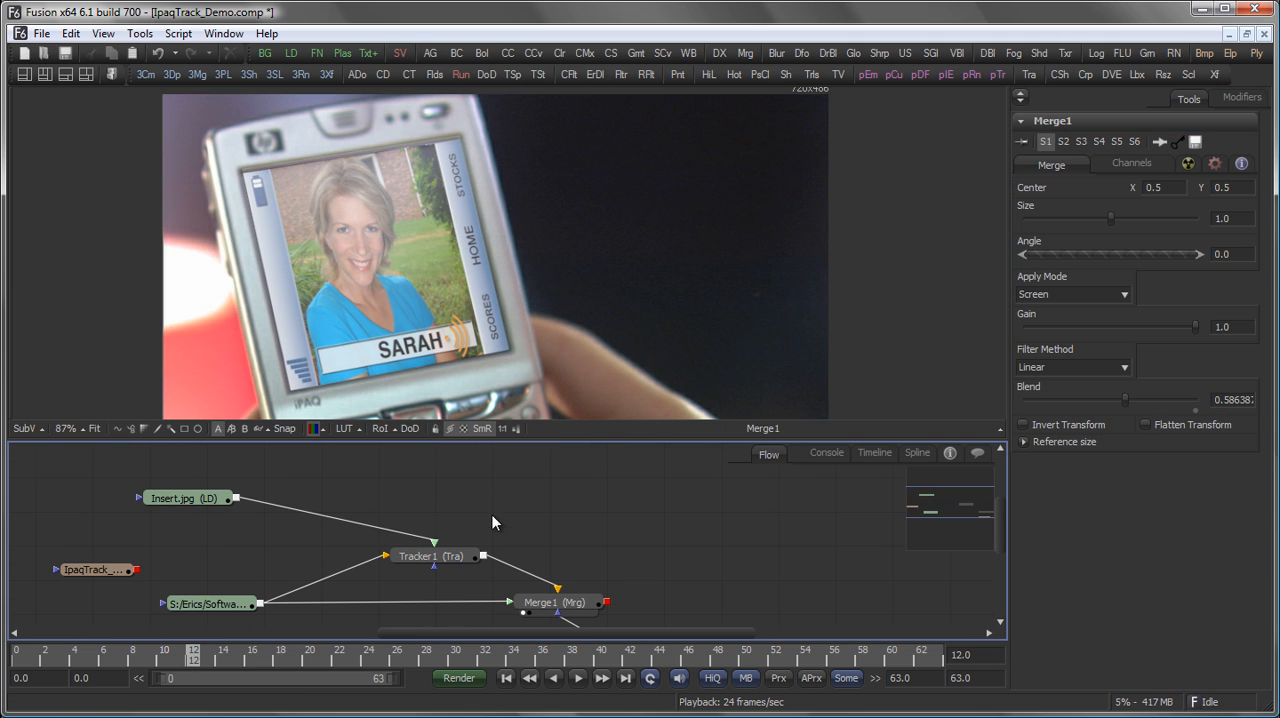
pyautogui.moveTo(225, 604); pyautogui.dragTo(566, 180)
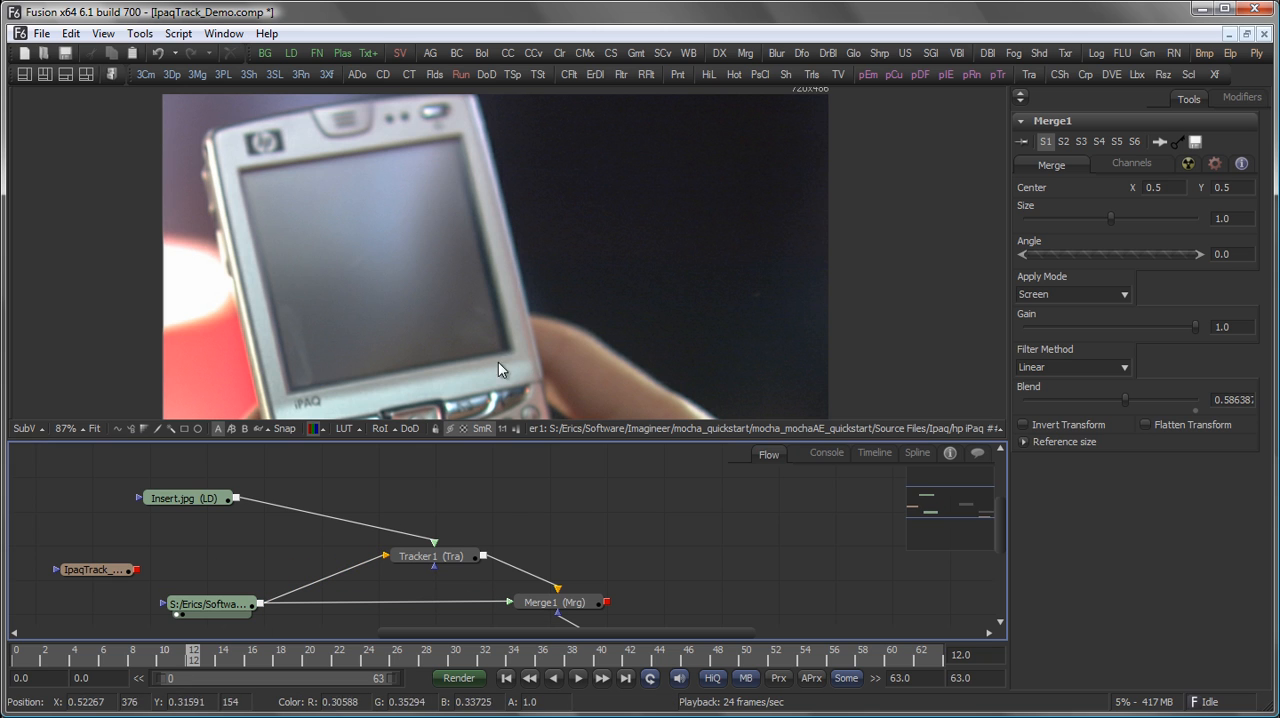
pyautogui.scroll(-1, 466, 485)
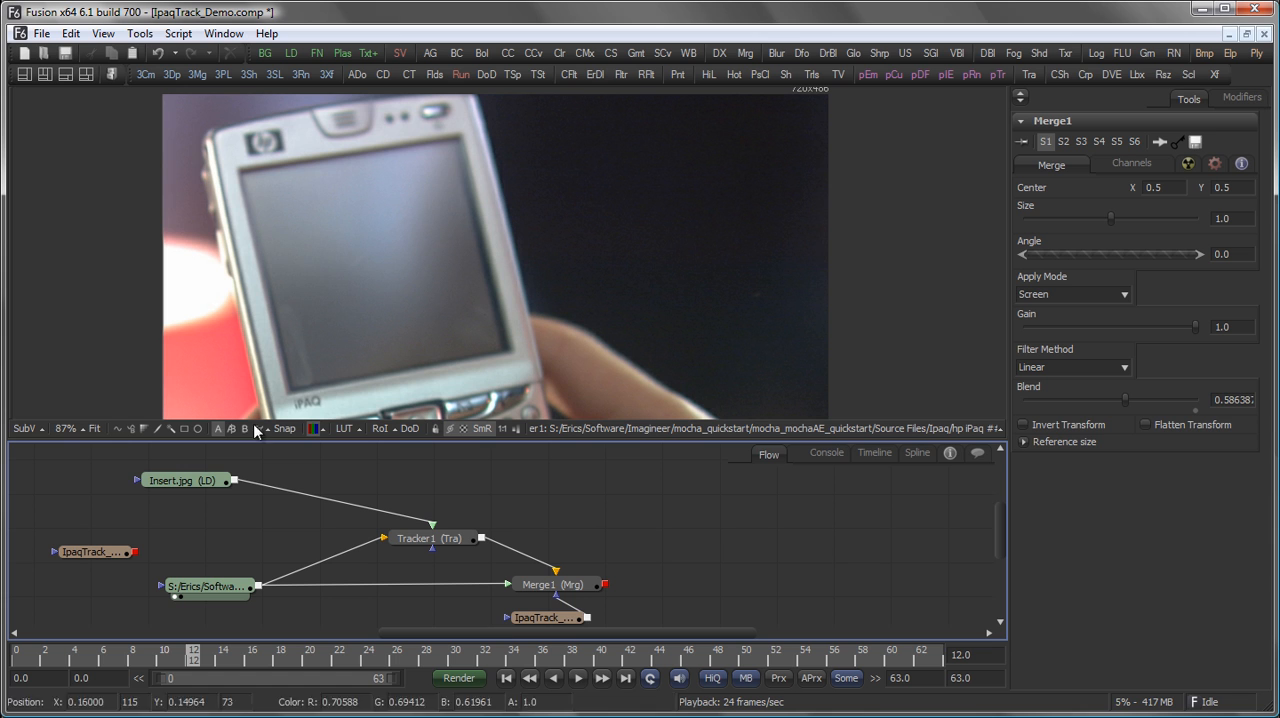
# Add a BrightnessContrast node after Insert.jpg and show its output in a second side-by-side view.
pyautogui.click(208, 480)
pyautogui.click(456, 53)
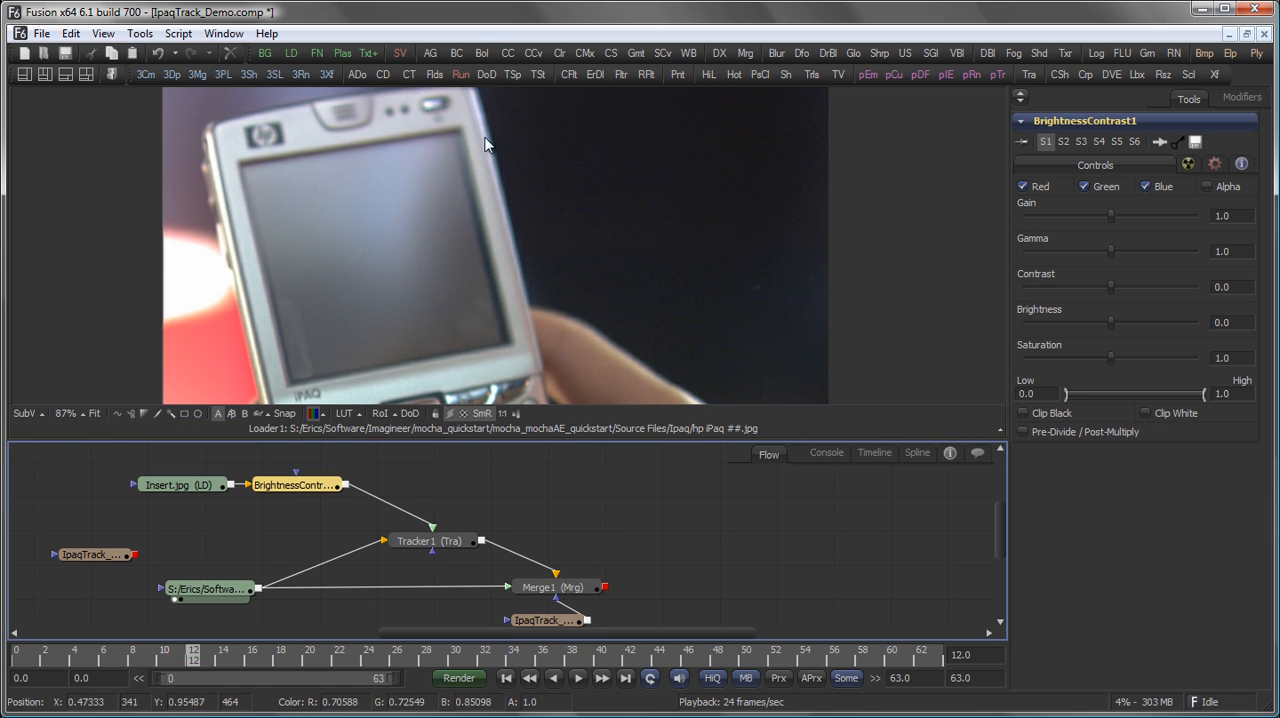
pyautogui.click(45, 75)
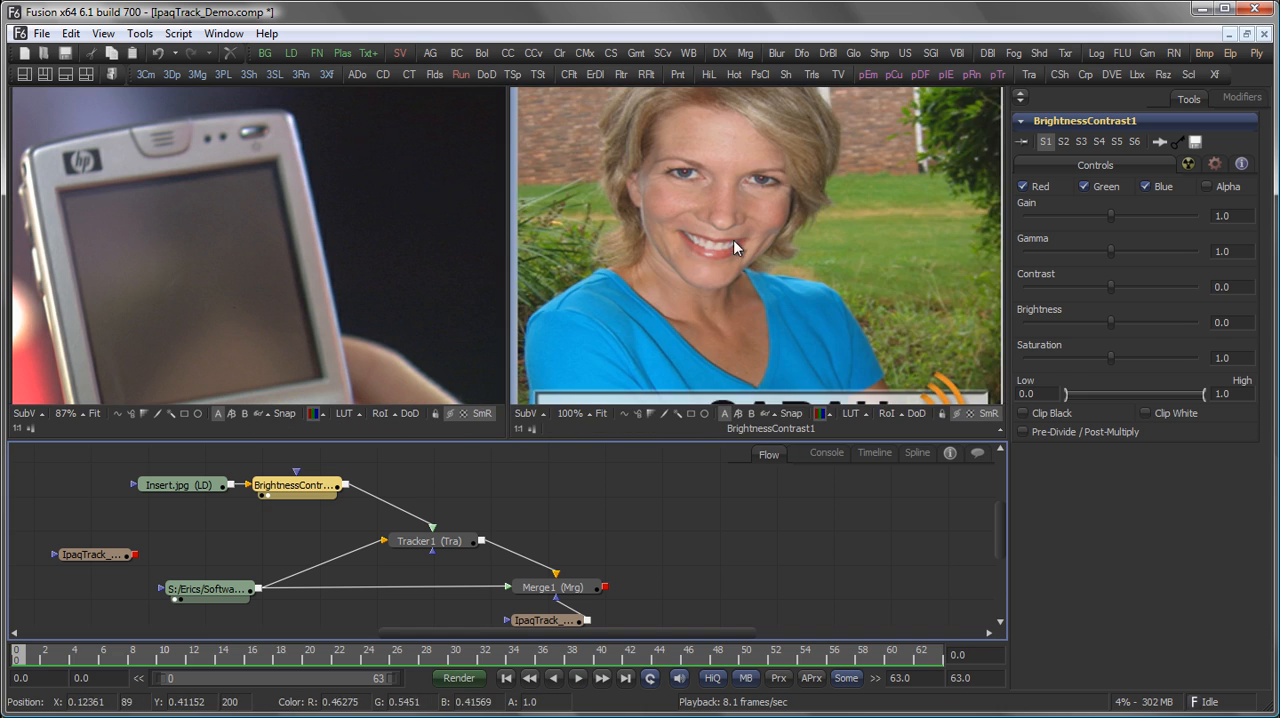
pyautogui.scroll(-3, 697, 250)
pyautogui.moveTo(328, 507); pyautogui.dragTo(384, 569)
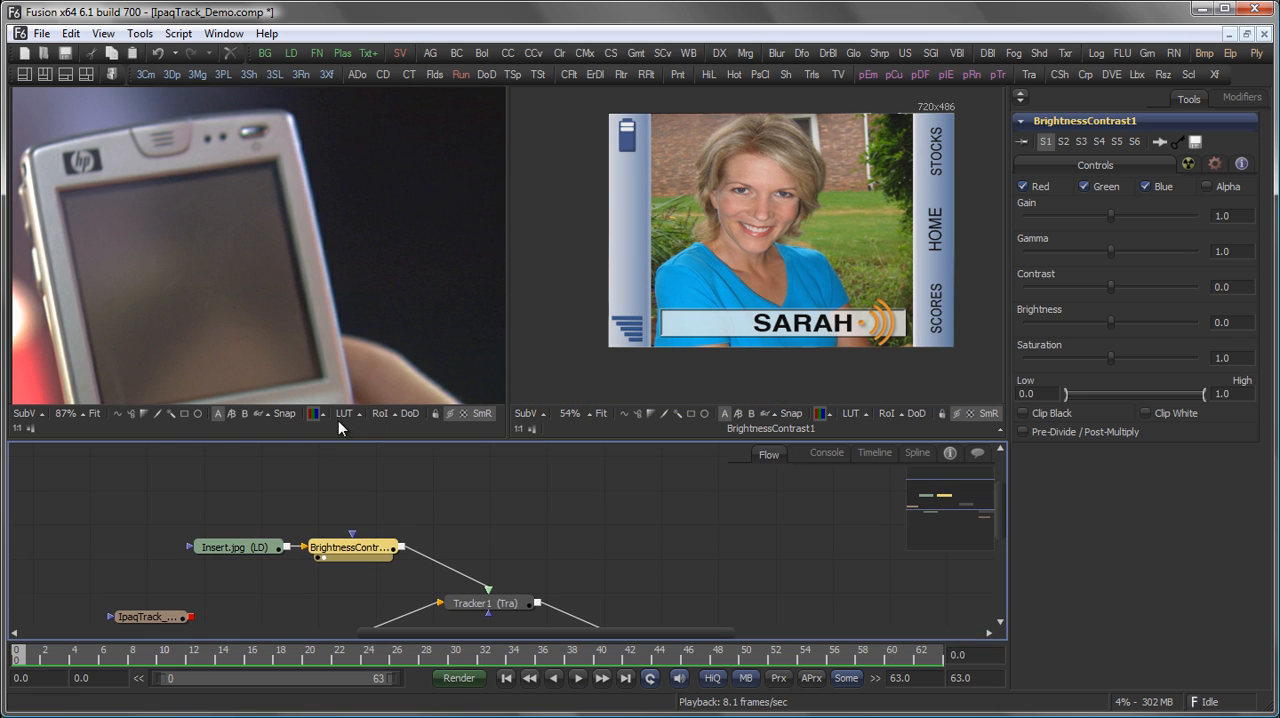
# Add a rectangle mask to the BrightnessContrast node with width and height of 1.0.
pyautogui.click(181, 410)
pyautogui.moveTo(1124, 400); pyautogui.dragTo(1197, 393)
pyautogui.moveTo(1116, 433); pyautogui.dragTo(1254, 417)
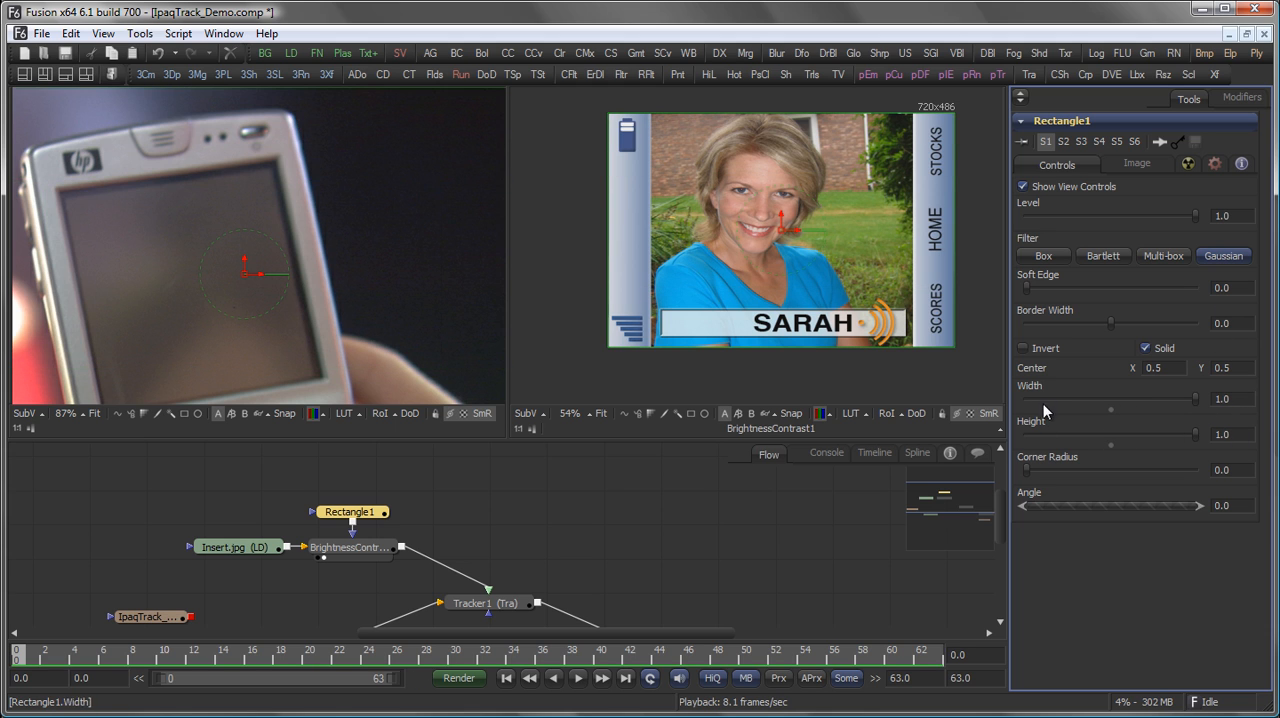
# Lower the BrightnessContrast node's brightness to about -0.358.
pyautogui.click(358, 549)
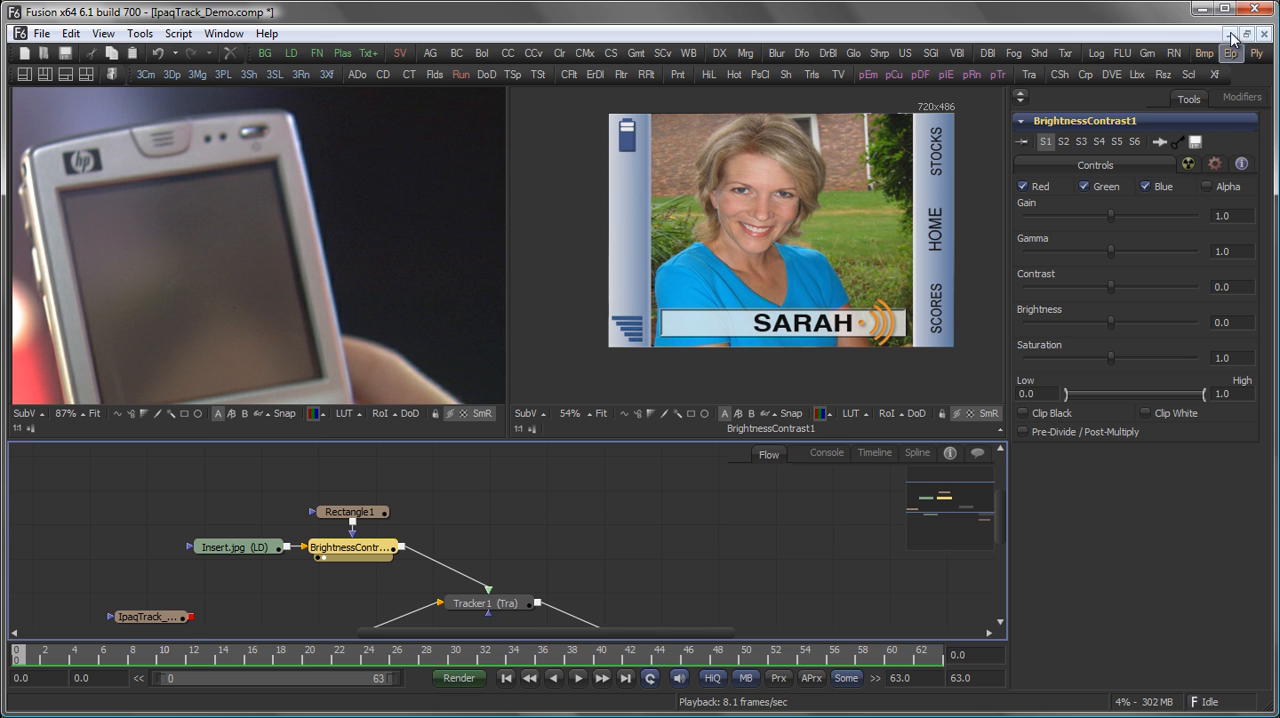
pyautogui.click(1207, 186)
pyautogui.moveTo(1111, 323); pyautogui.dragTo(1081, 324)
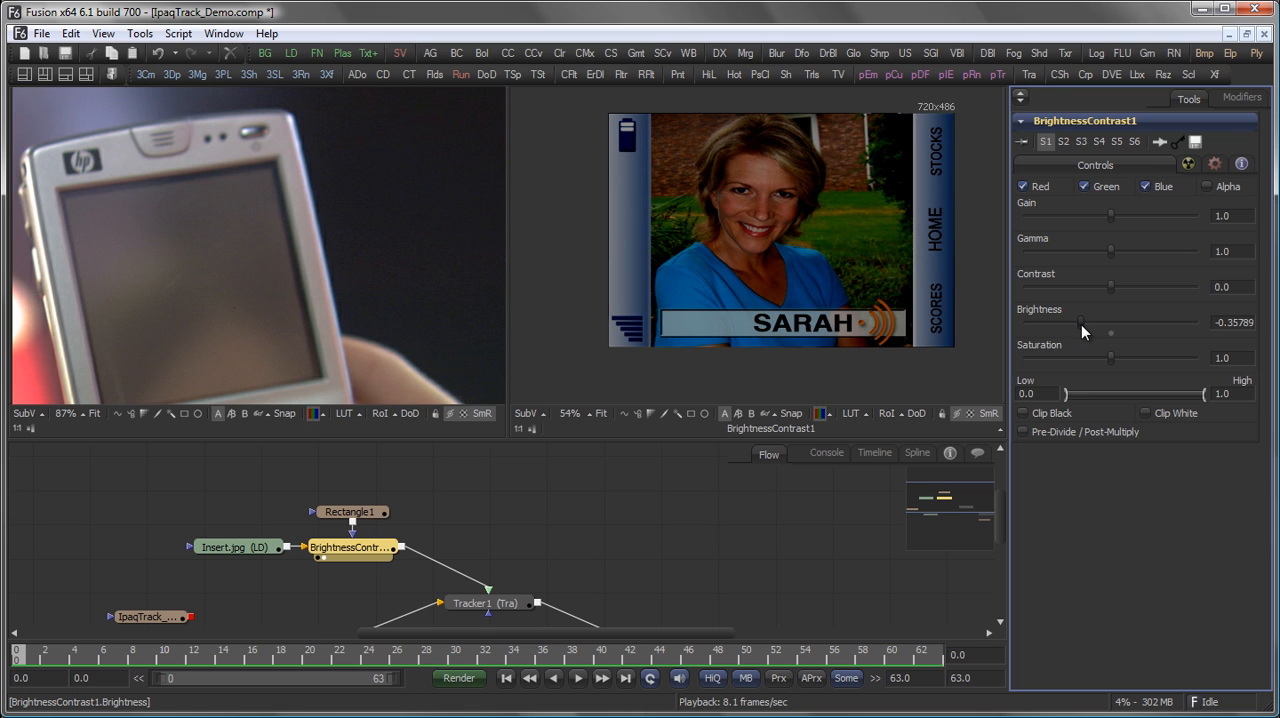
# Make Rectangle1 a non-solid border about 0.021 wide with a soft edge of about 0.019, checking it on Merge1's output.
pyautogui.click(351, 512)
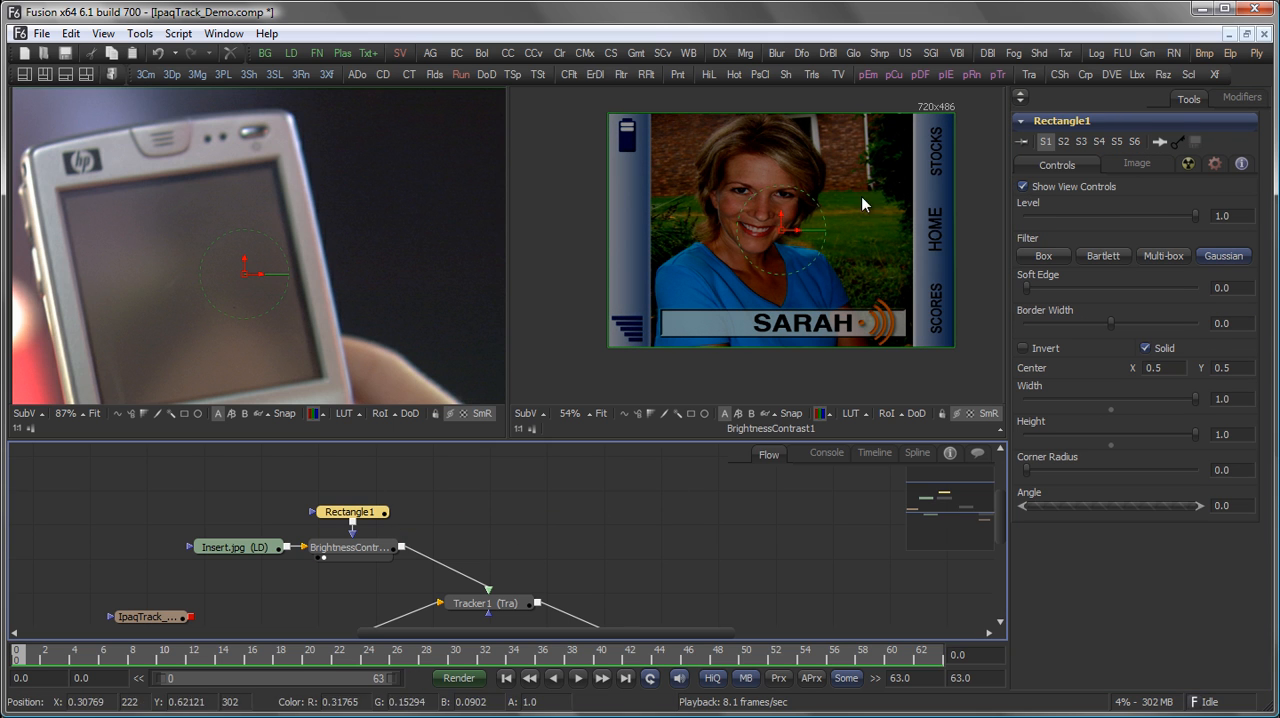
pyautogui.click(1145, 348)
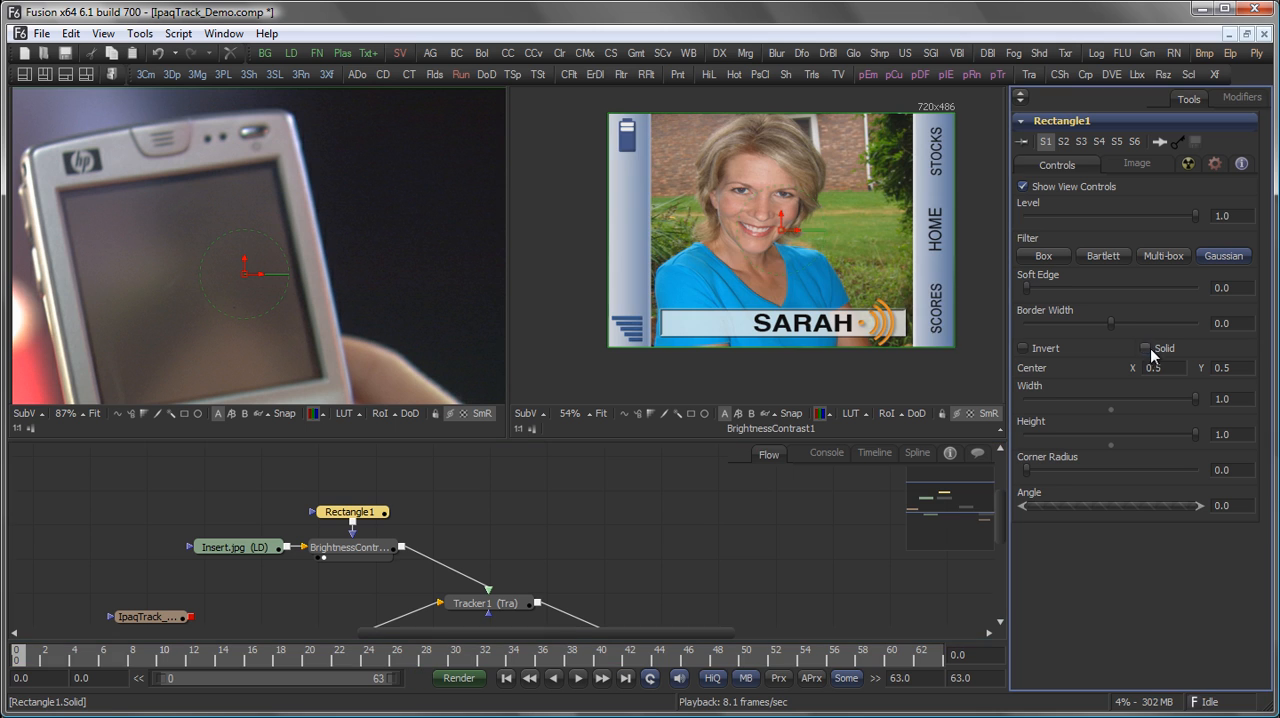
pyautogui.moveTo(1110, 323); pyautogui.dragTo(1126, 327)
pyautogui.moveTo(1029, 288)
pyautogui.mouseDown()
pyautogui.moveTo(1043, 286)
pyautogui.moveTo(1039, 297)
pyautogui.mouseUp()
pyautogui.moveTo(683, 540); pyautogui.dragTo(493, 421)
pyautogui.moveTo(457, 528); pyautogui.dragTo(380, 272)
pyautogui.moveTo(1038, 293)
pyautogui.mouseDown()
pyautogui.moveTo(1029, 287)
pyautogui.moveTo(1045, 291)
pyautogui.mouseUp()
pyautogui.moveTo(1124, 320); pyautogui.dragTo(1119, 326)
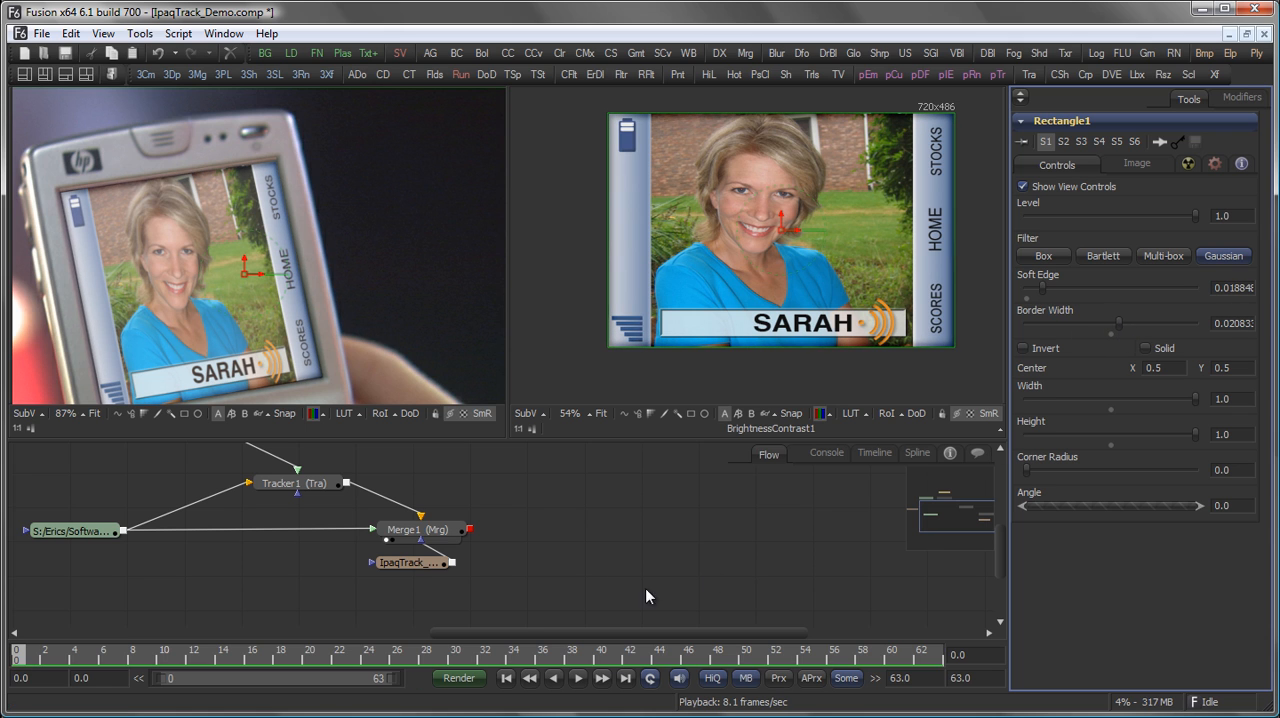
# Detach the BrightnessContrast node and its rectangle mask from the Insert.jpg branch and move them beyond Merge1.
pyautogui.moveTo(429, 387); pyautogui.dragTo(421, 314)
pyautogui.moveTo(395, 449); pyautogui.dragTo(470, 536)
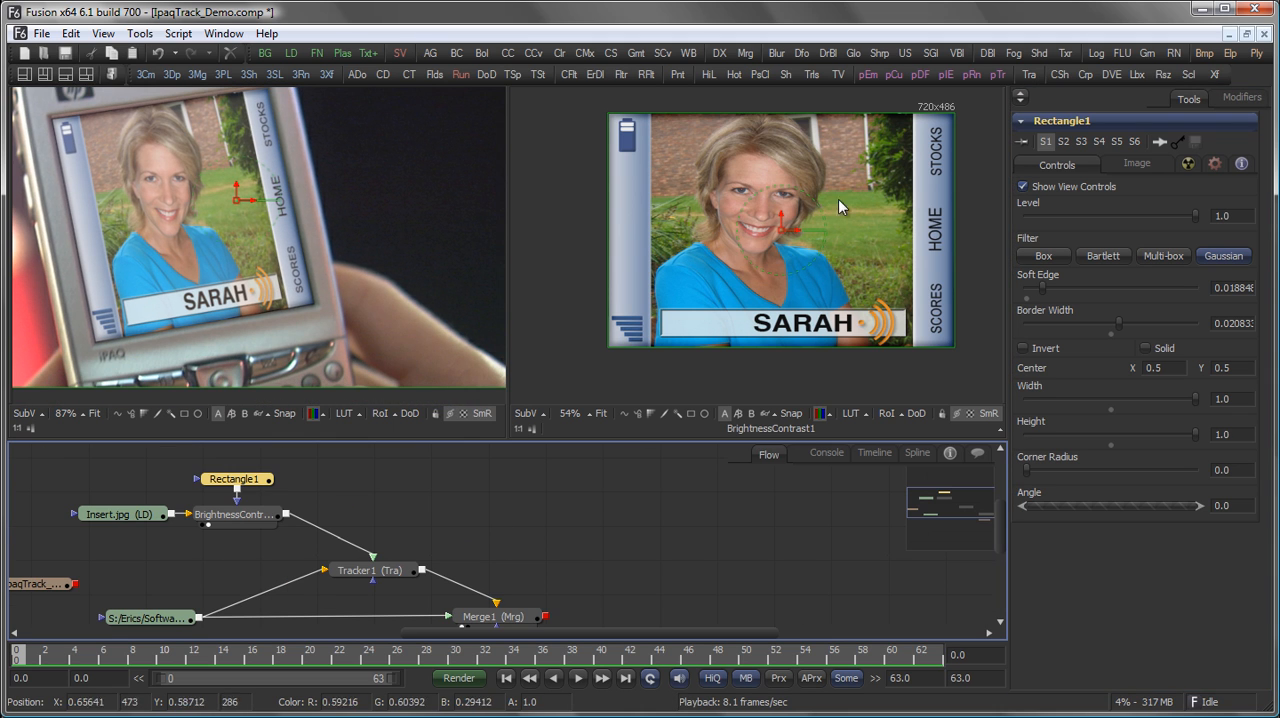
pyautogui.click(780, 497)
pyautogui.moveTo(409, 515); pyautogui.dragTo(452, 508)
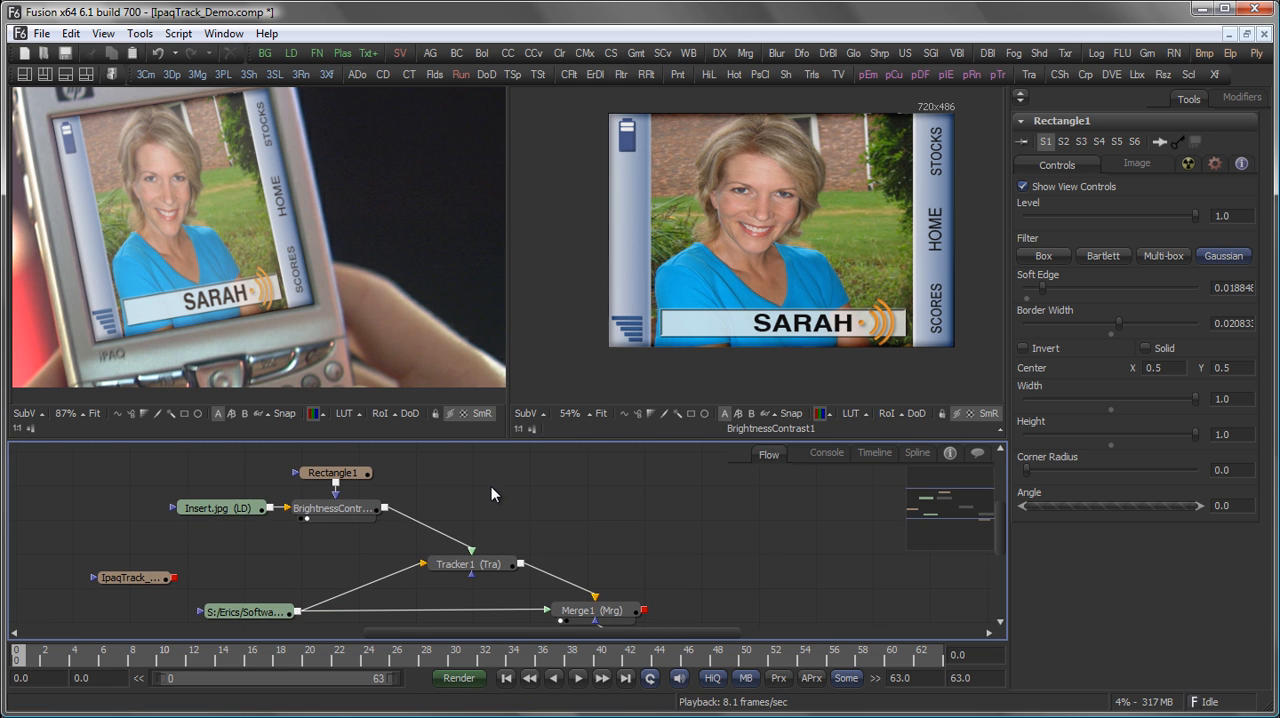
pyautogui.moveTo(629, 543); pyautogui.dragTo(620, 519)
pyautogui.moveTo(395, 521); pyautogui.dragTo(417, 585)
pyautogui.click(331, 540)
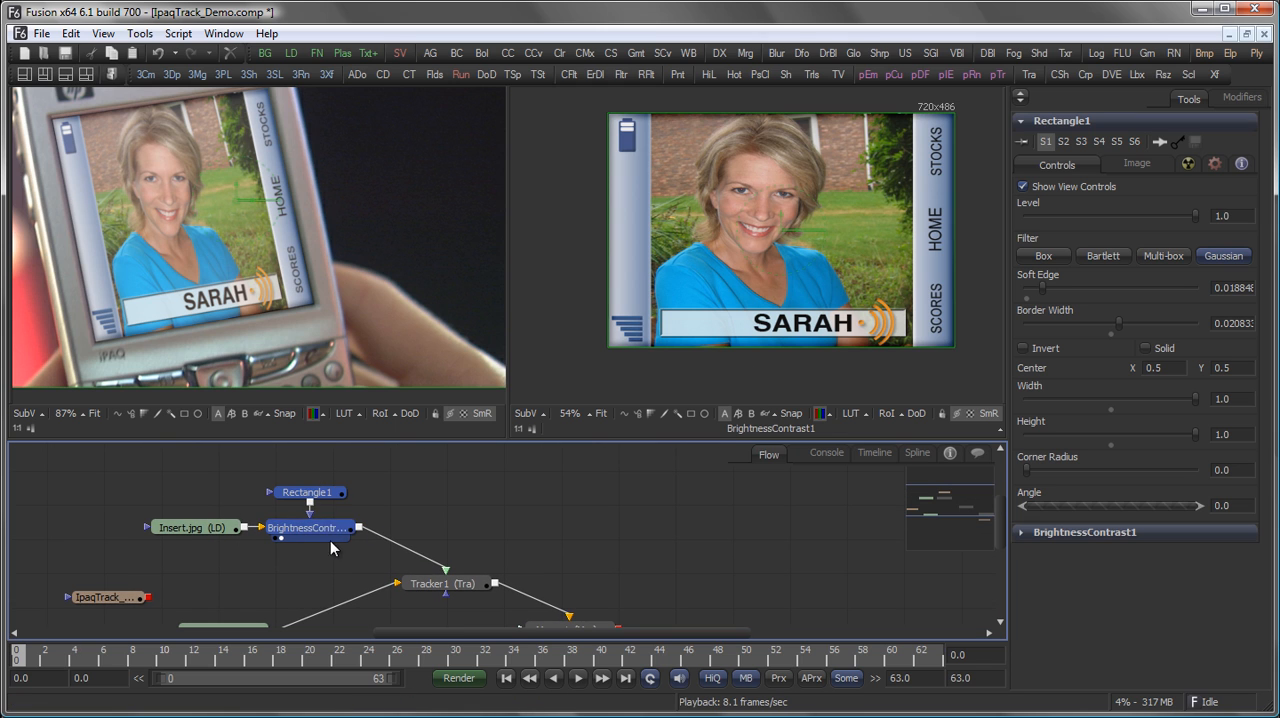
pyautogui.moveTo(335, 531); pyautogui.dragTo(762, 559)
pyautogui.moveTo(661, 573); pyautogui.dragTo(490, 541)
pyautogui.click(385, 546)
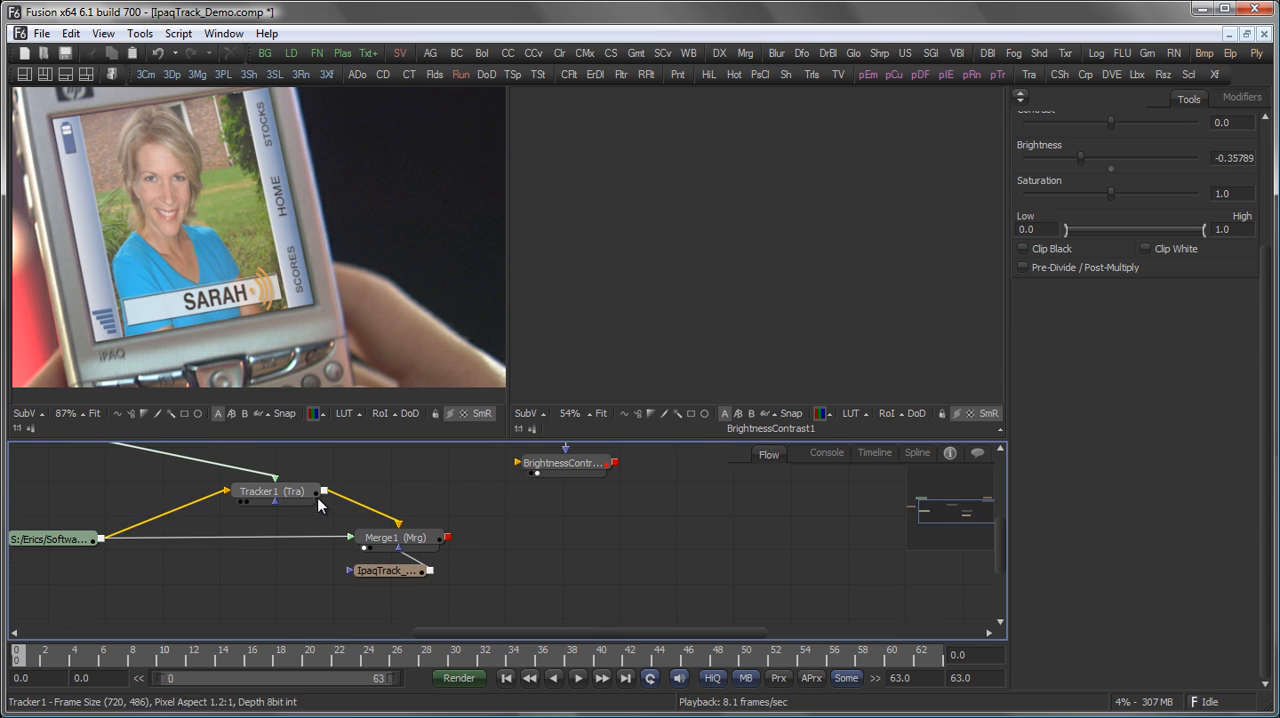
# Remove Rectangle1 from the BrightnessContrast node and feed that node from Merge1's output instead of Tracker1.
pyautogui.moveTo(324, 552); pyautogui.dragTo(517, 524)
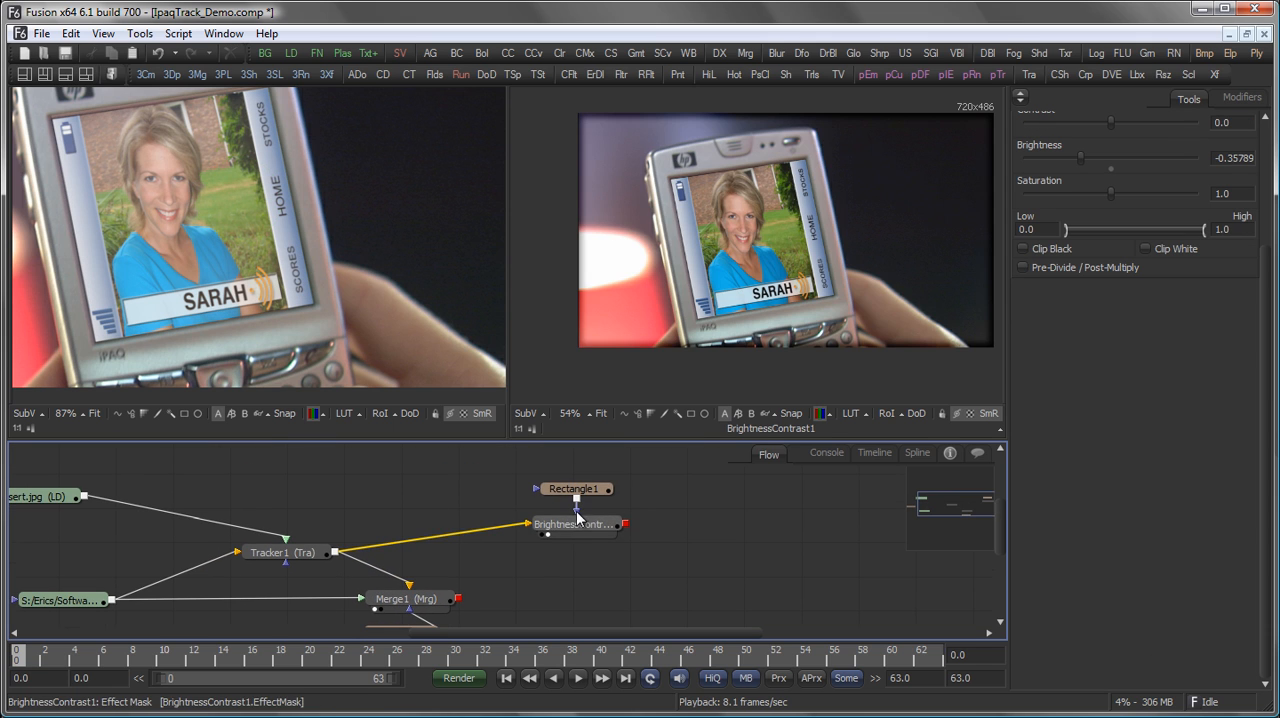
pyautogui.click(577, 510)
pyautogui.moveTo(579, 489); pyautogui.dragTo(574, 471)
pyautogui.moveTo(581, 541); pyautogui.dragTo(580, 561)
pyautogui.scroll(-3, 574, 579)
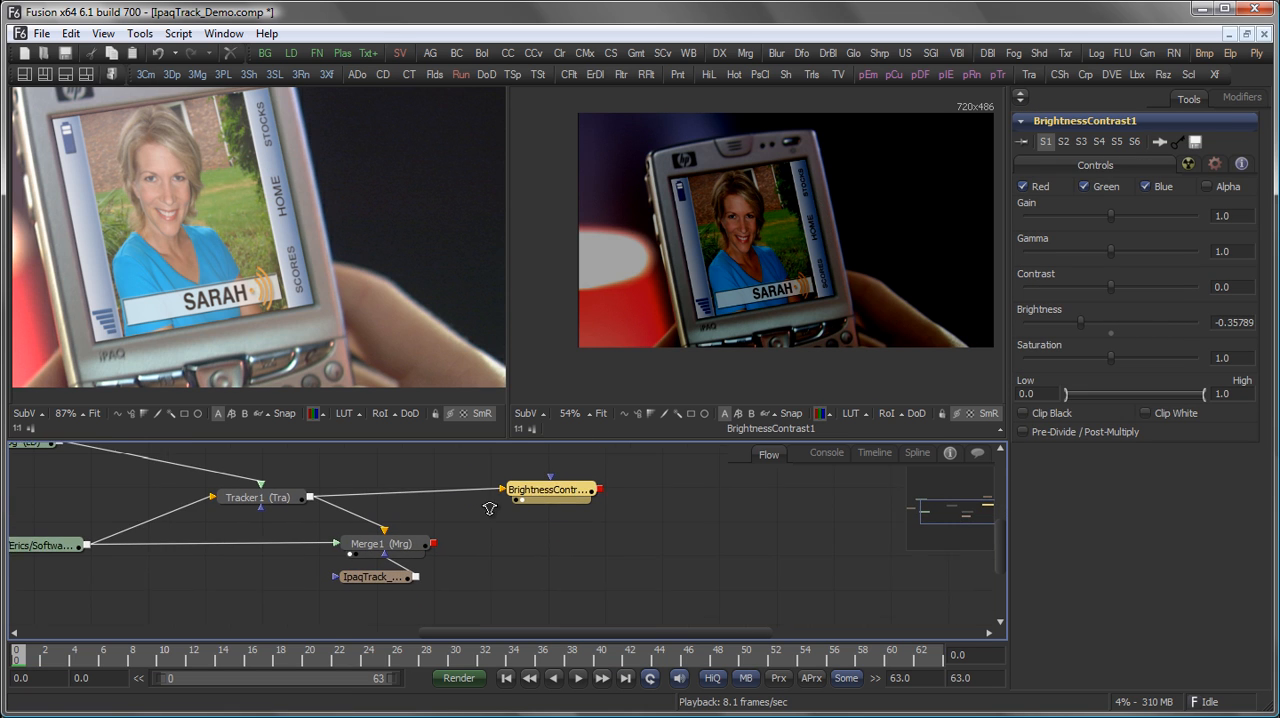
pyautogui.moveTo(437, 543); pyautogui.dragTo(476, 541)
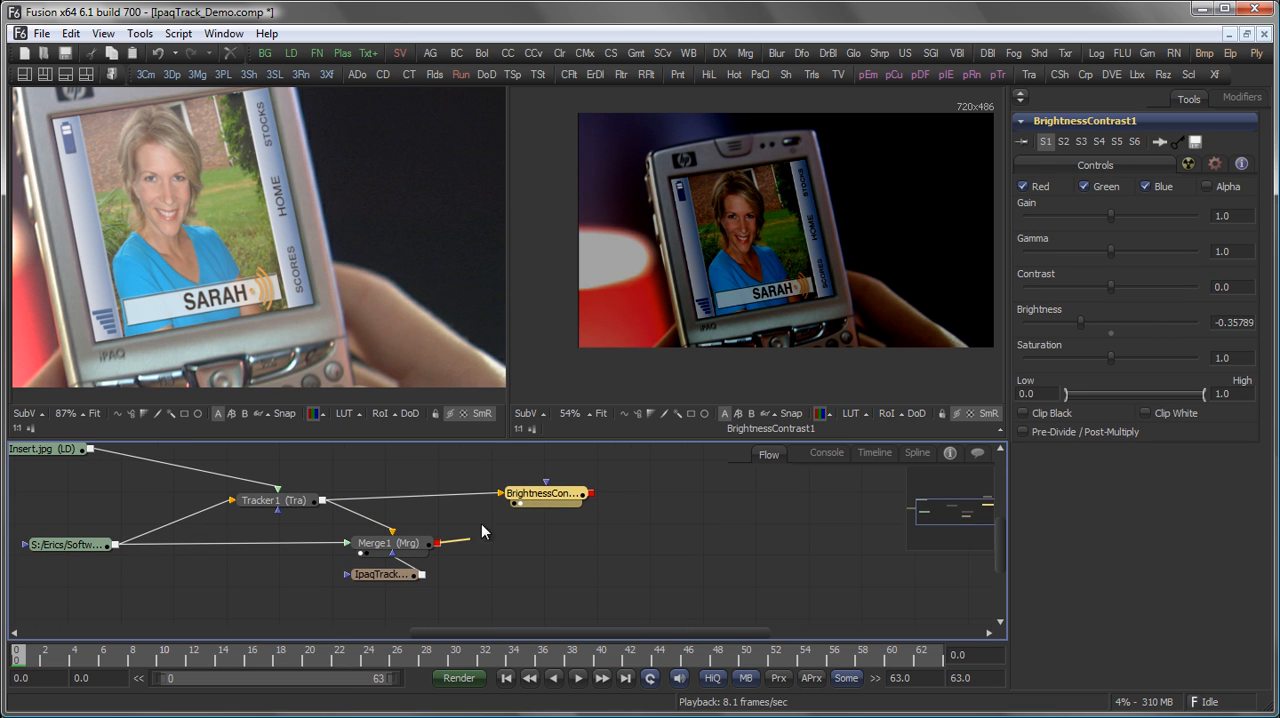
pyautogui.moveTo(501, 495); pyautogui.dragTo(533, 542)
# Duplicate IpaqTrack_1_mask and connect the copy to the BrightnessContrast node's effect mask.
pyautogui.moveTo(382, 574); pyautogui.dragTo(374, 544)
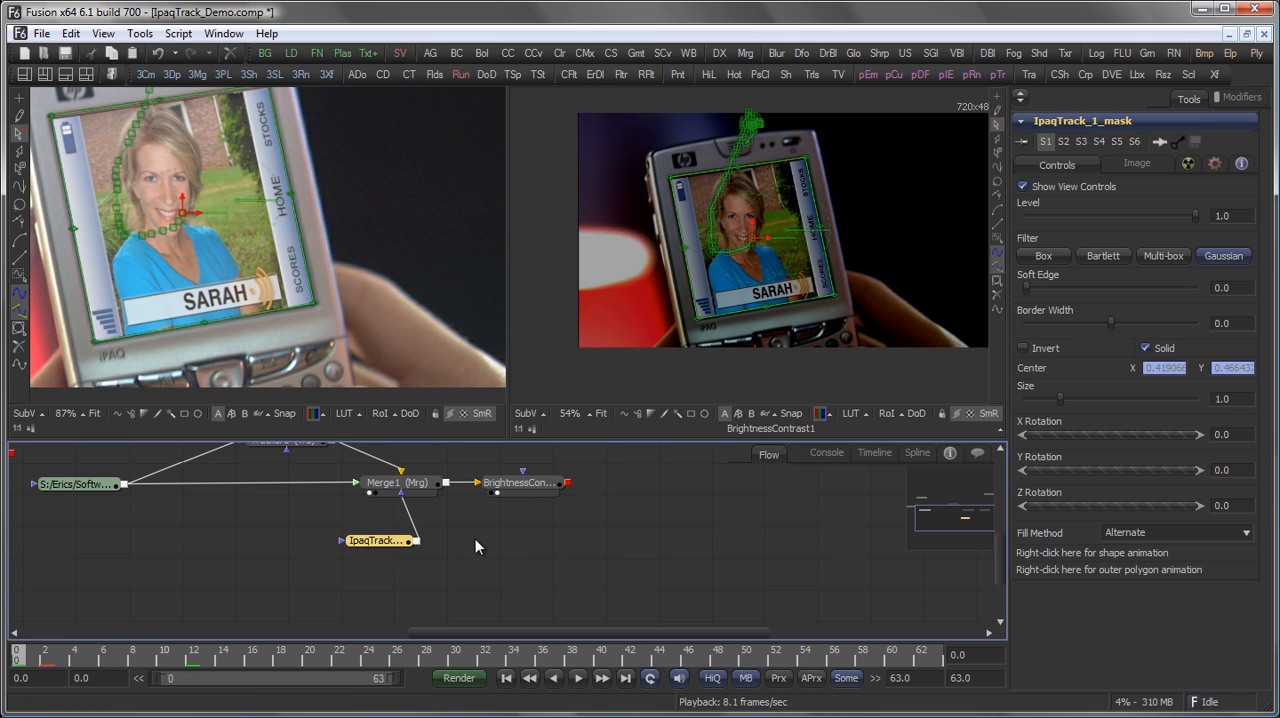
pyautogui.hotkey('ctrl', 'v')
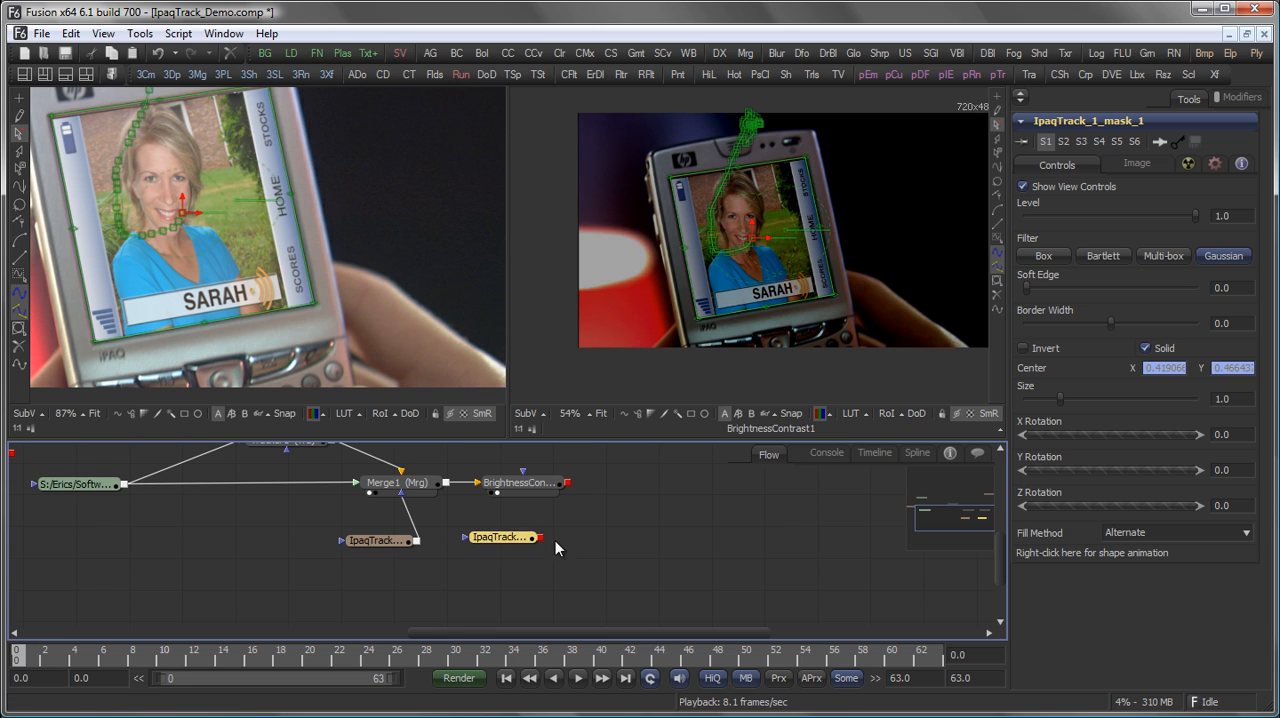
pyautogui.moveTo(540, 537); pyautogui.dragTo(522, 491)
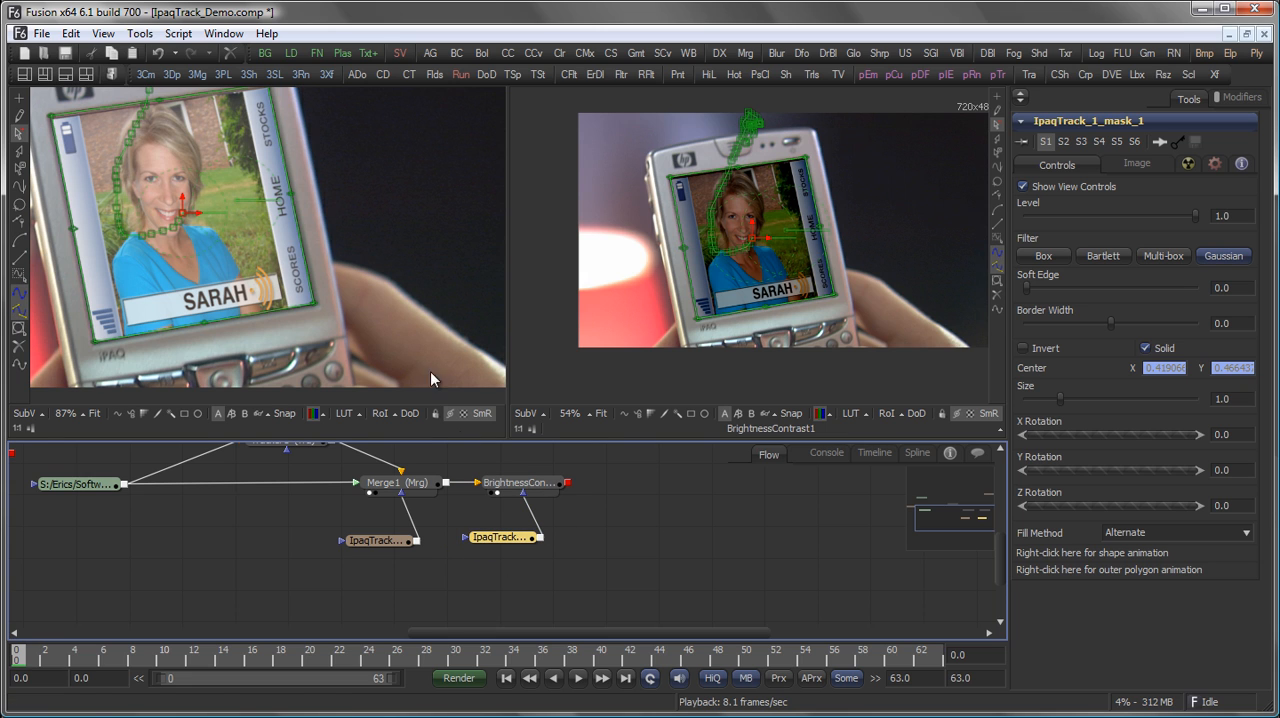
# Turn off Solid on the copied mask and set its border width to about 0.035 and soft edge to about 0.0136.
pyautogui.click(1146, 348)
pyautogui.moveTo(1110, 320); pyautogui.dragTo(1123, 327)
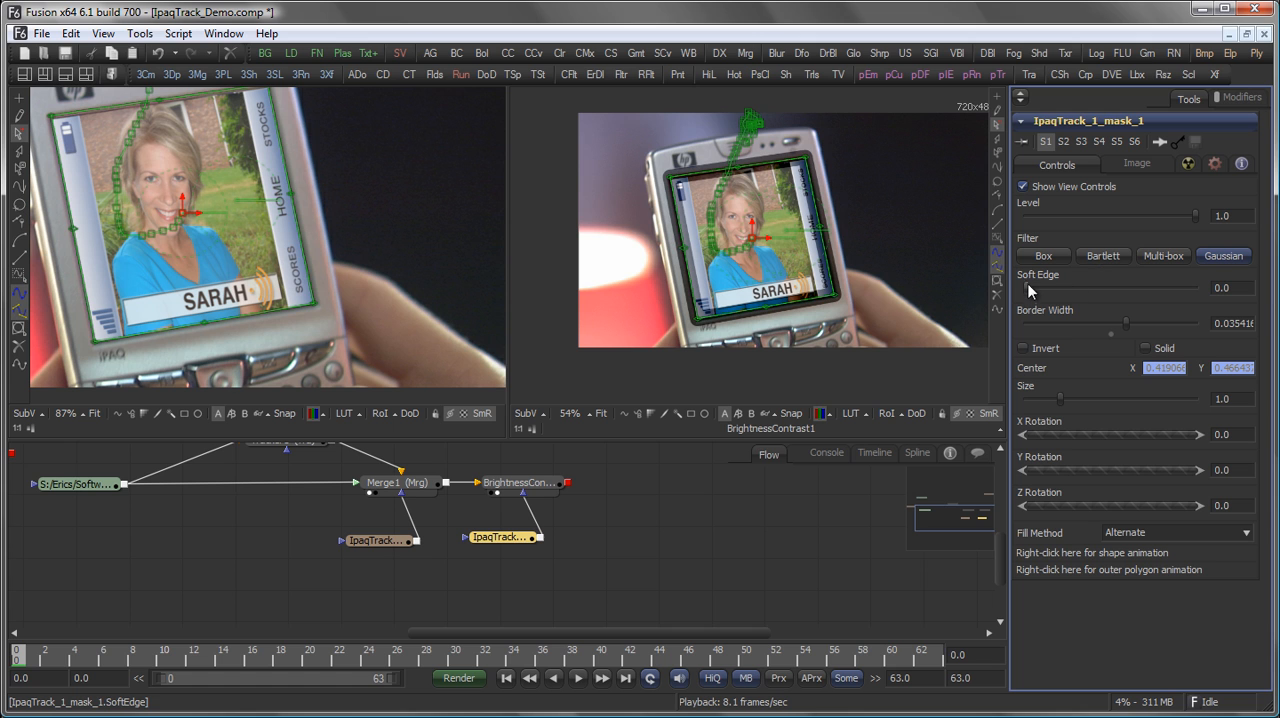
pyautogui.moveTo(1035, 293); pyautogui.dragTo(1040, 288)
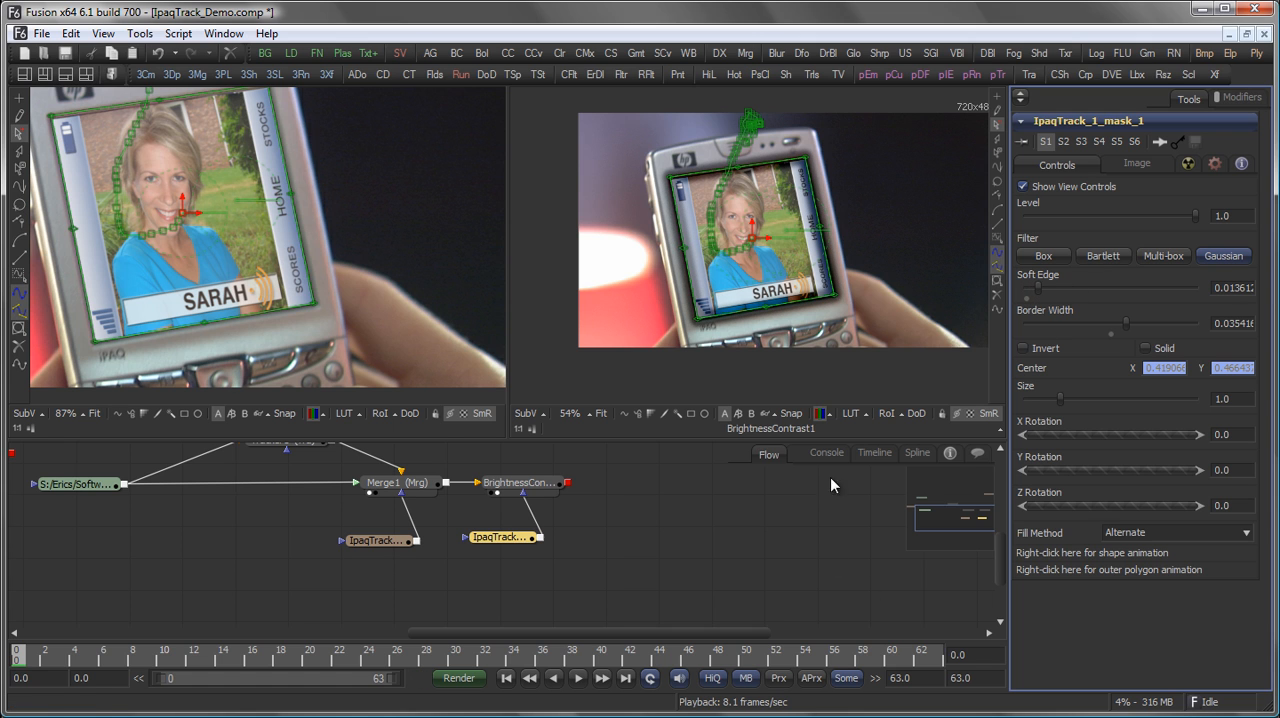
pyautogui.scroll(5, 686, 160)
pyautogui.click(678, 579)
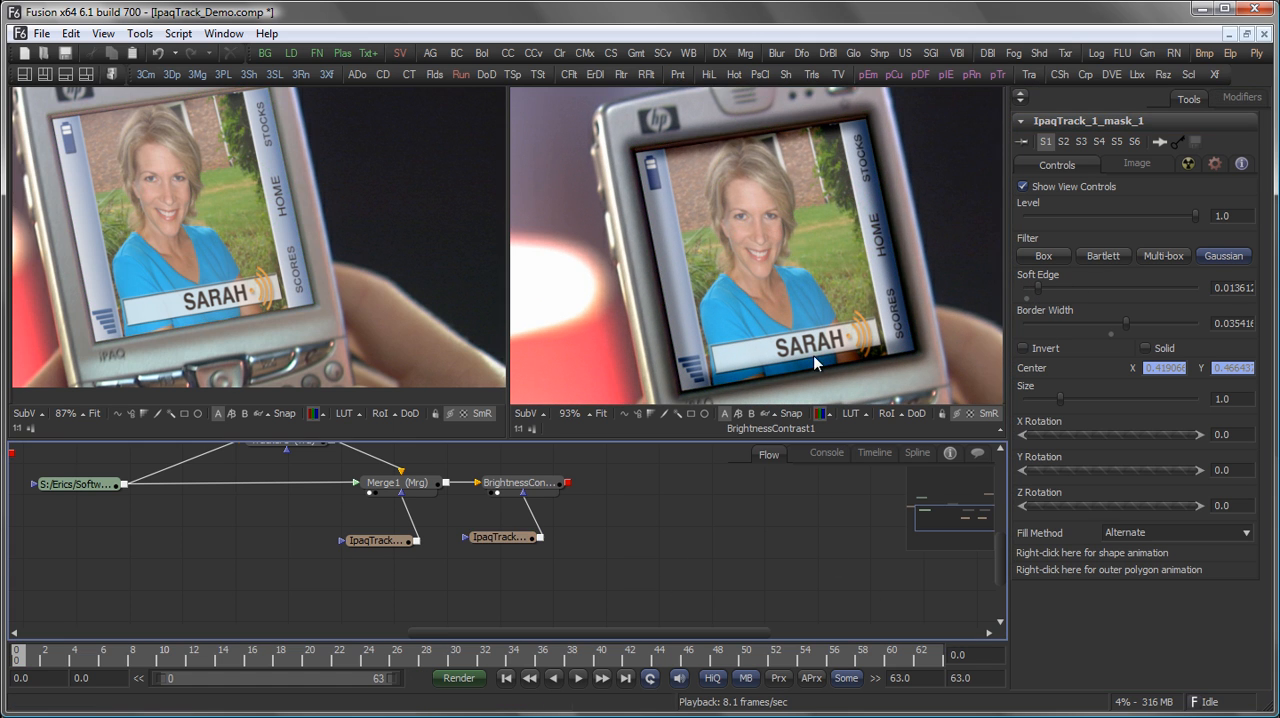
# Compare Merge1's output with the BrightnessContrast result in the second view.
pyautogui.click(434, 485)
pyautogui.moveTo(434, 485); pyautogui.dragTo(665, 220)
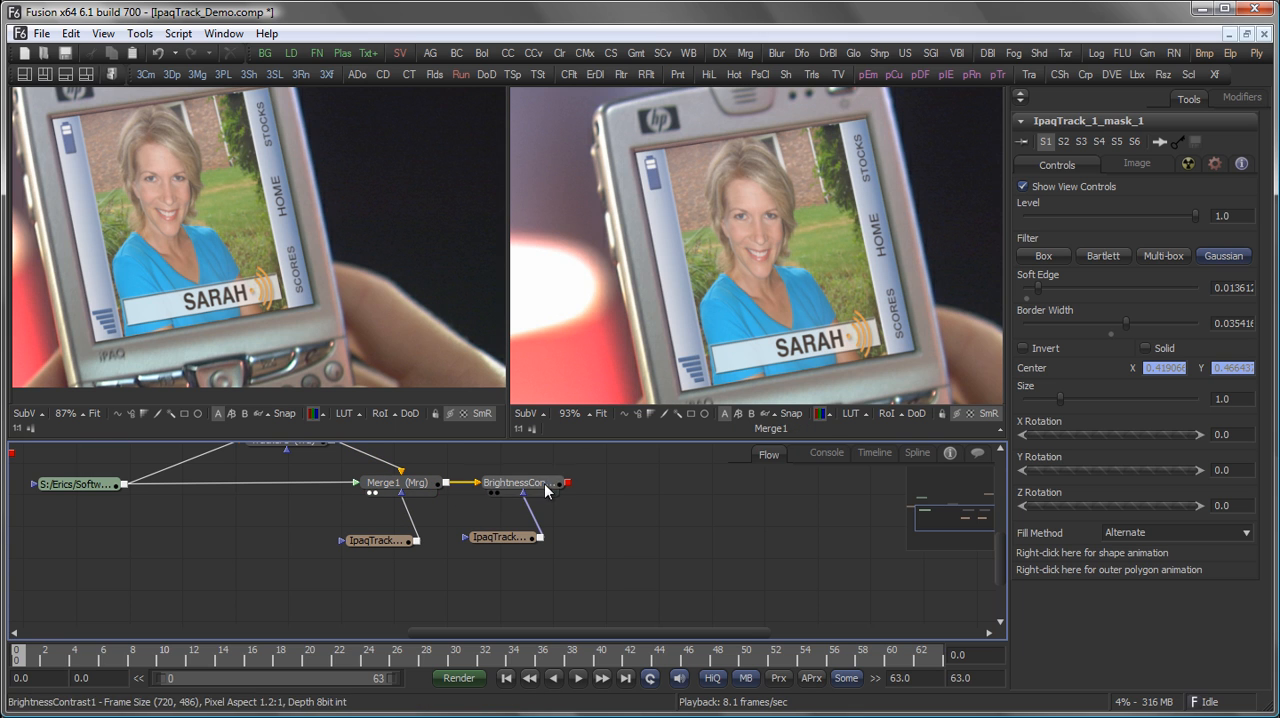
pyautogui.moveTo(545, 488); pyautogui.dragTo(673, 297)
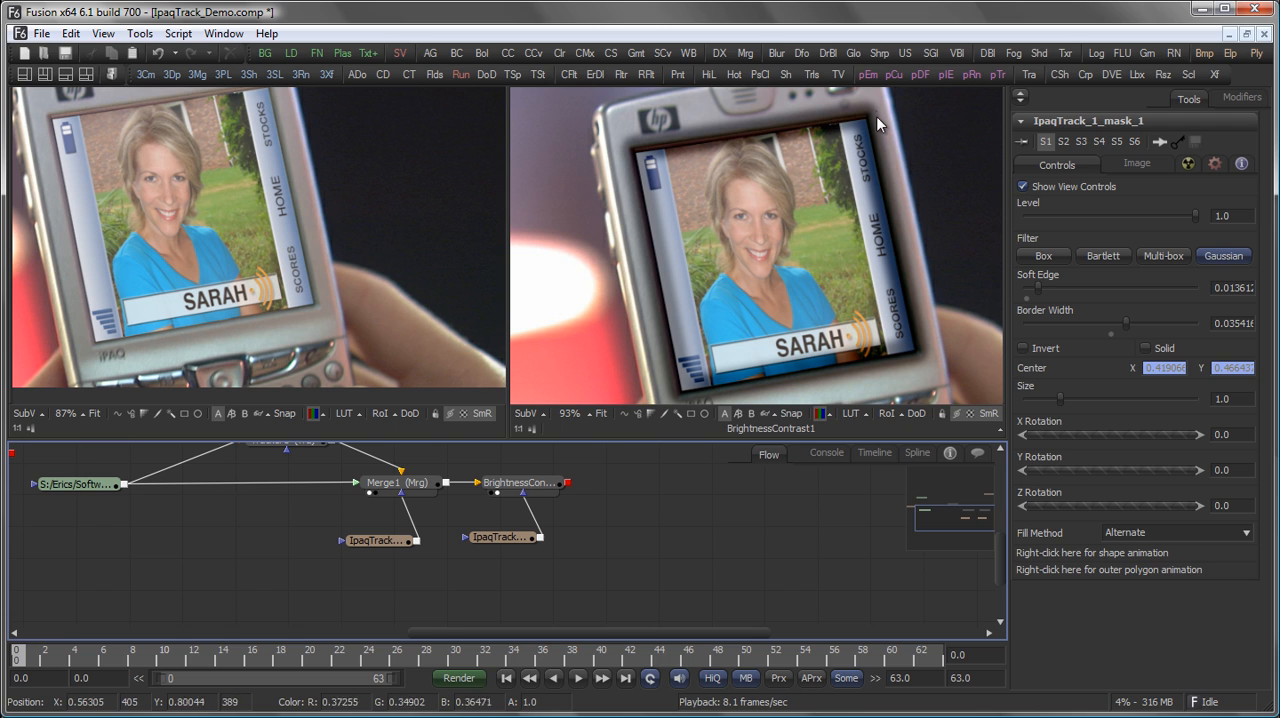
# Connect IpaqTrack_1_mask into the copied mask's input and set the copy's paint mode to Multiply.
pyautogui.click(374, 540)
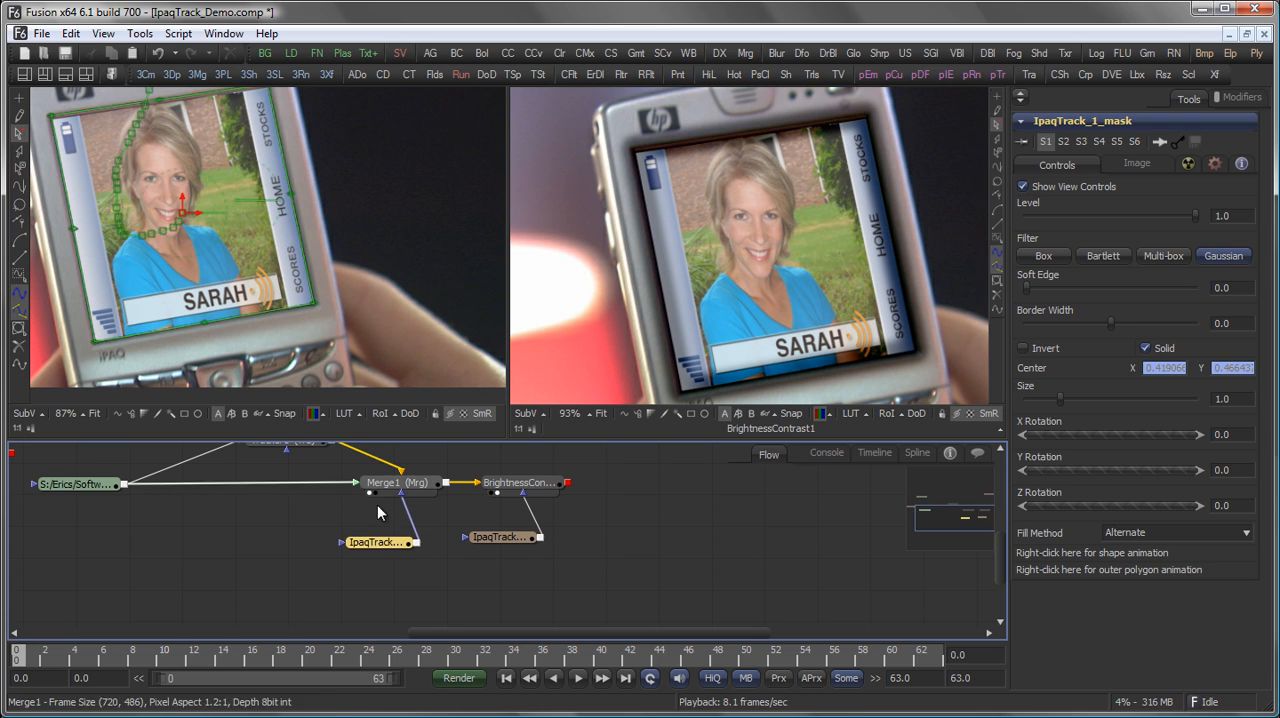
pyautogui.moveTo(415, 542); pyautogui.dragTo(523, 553)
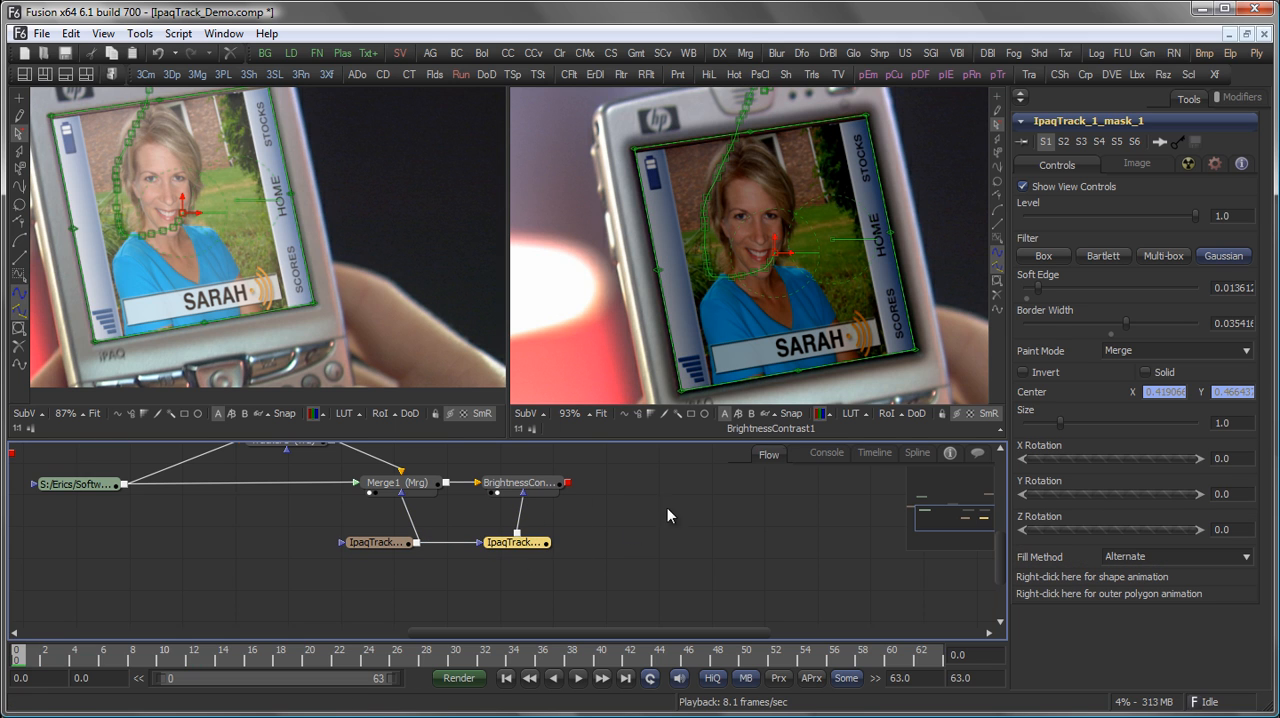
pyautogui.click(1143, 350)
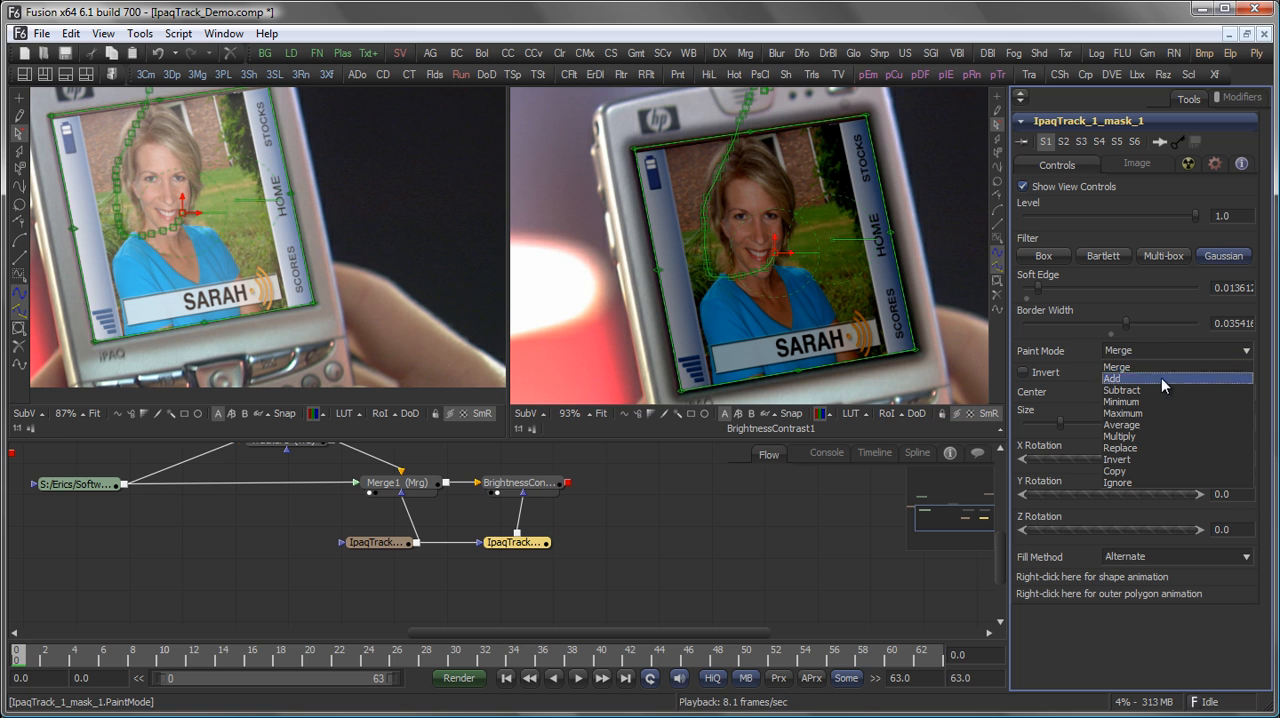
pyautogui.click(1172, 434)
pyautogui.click(825, 548)
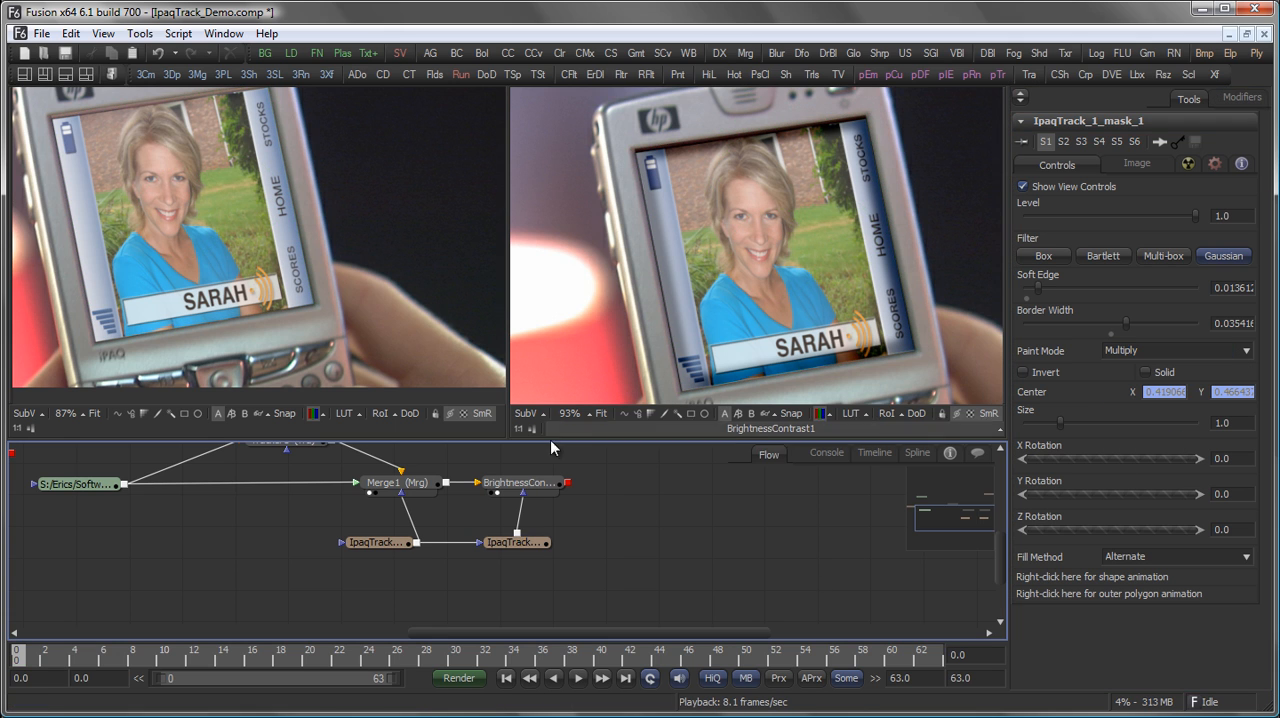
# With its matte in view, reduce the copied mask's soft edge to about 0.0084 and border width to 0.01875, and view BrightnessContrast1 again.
pyautogui.press('2')
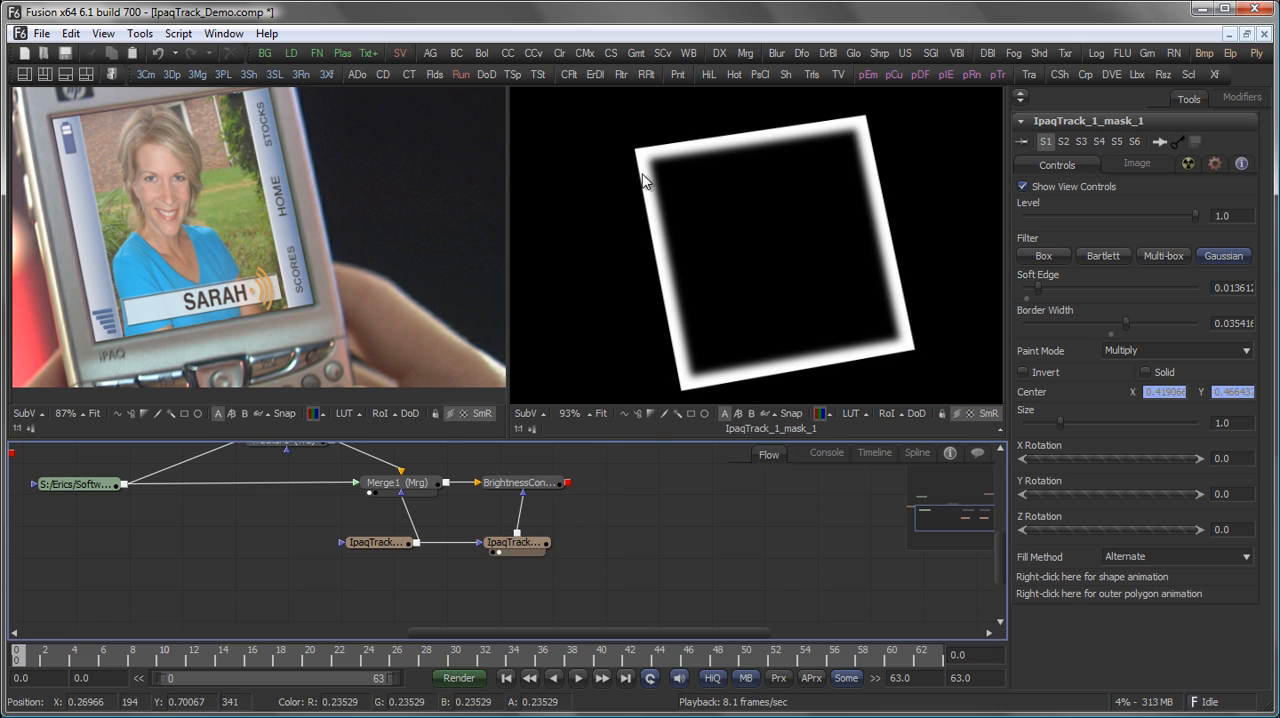
pyautogui.moveTo(1038, 287); pyautogui.dragTo(1032, 290)
pyautogui.moveTo(1127, 325); pyautogui.dragTo(1119, 326)
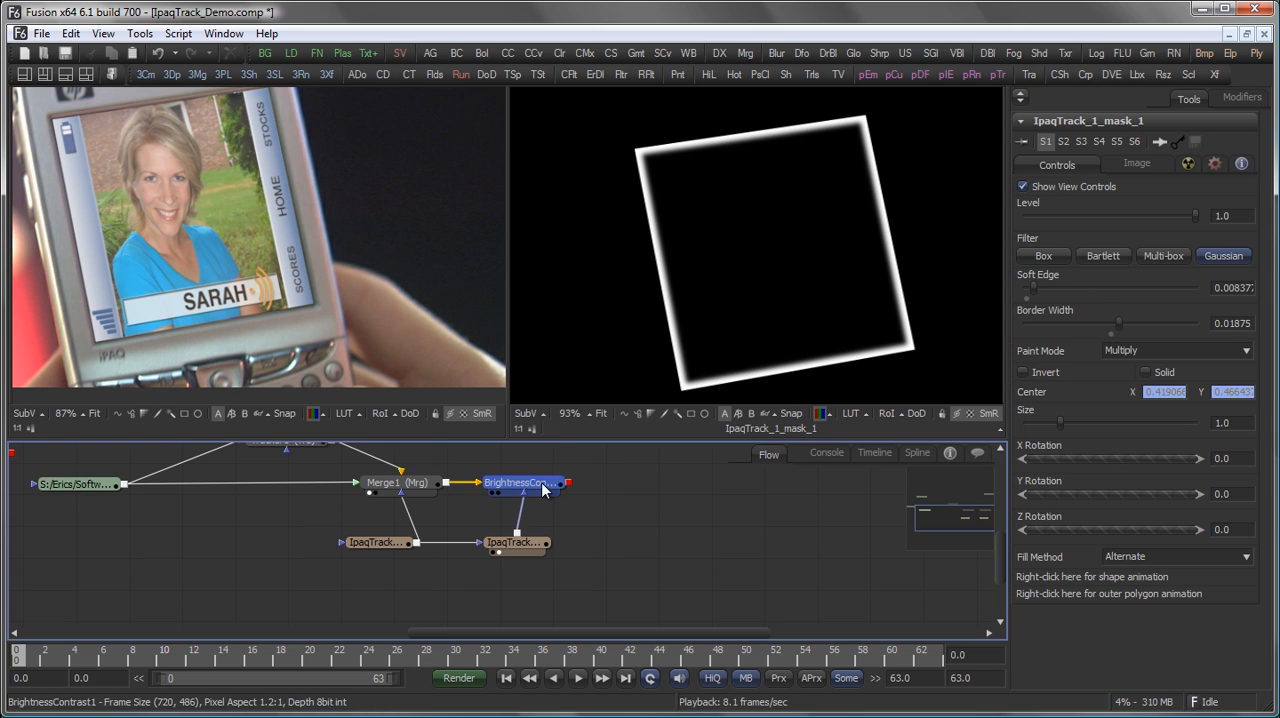
pyautogui.click(497, 492)
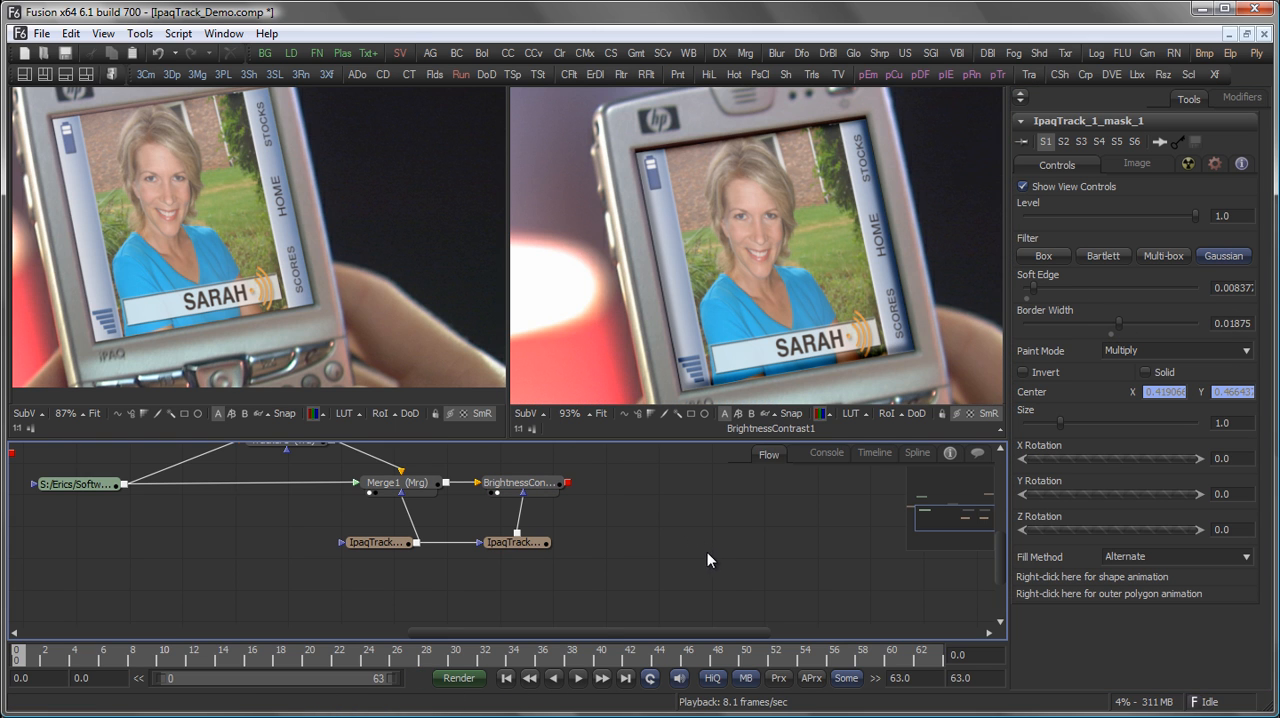